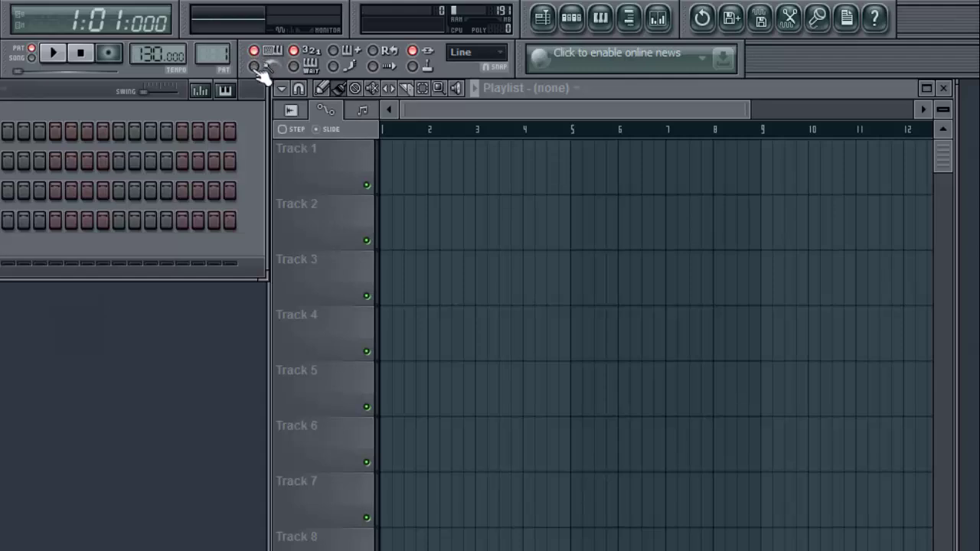
Turn on the metronome and briefly play the empty pattern to hear its click.
left_click(255, 67)
left_click(55, 57)
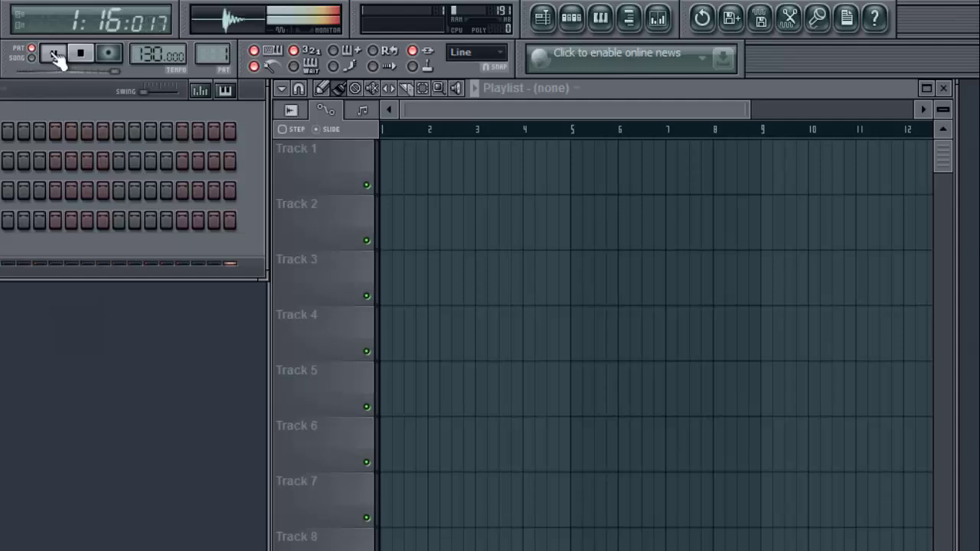
left_click(56, 56)
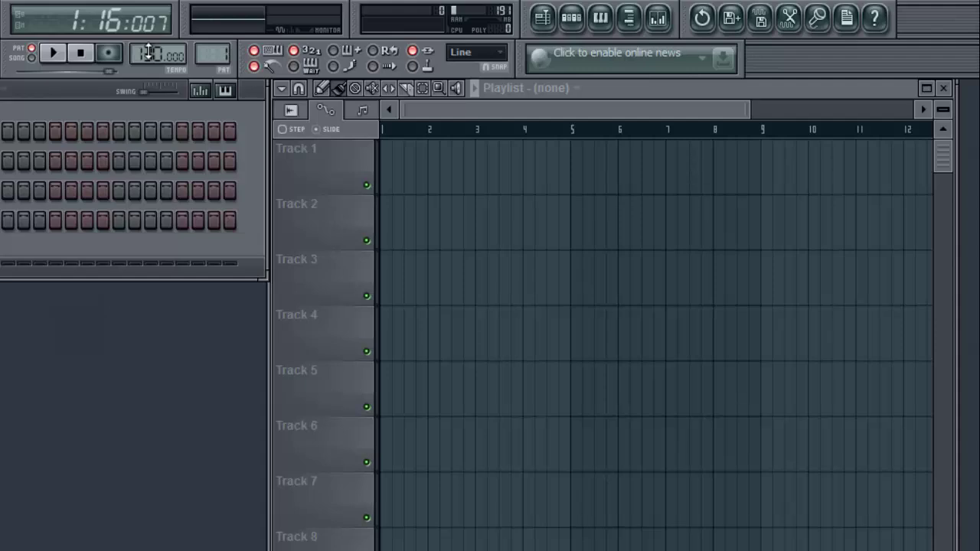
Lower the project tempo to 81, checking it against the metronome during playback.
mouse_move(150, 52)
left_mouse_down()
mouse_move(149, 98)
mouse_move(149, 59)
left_mouse_up()
left_click(52, 55)
left_click_drag(137, 53, 138, 100)
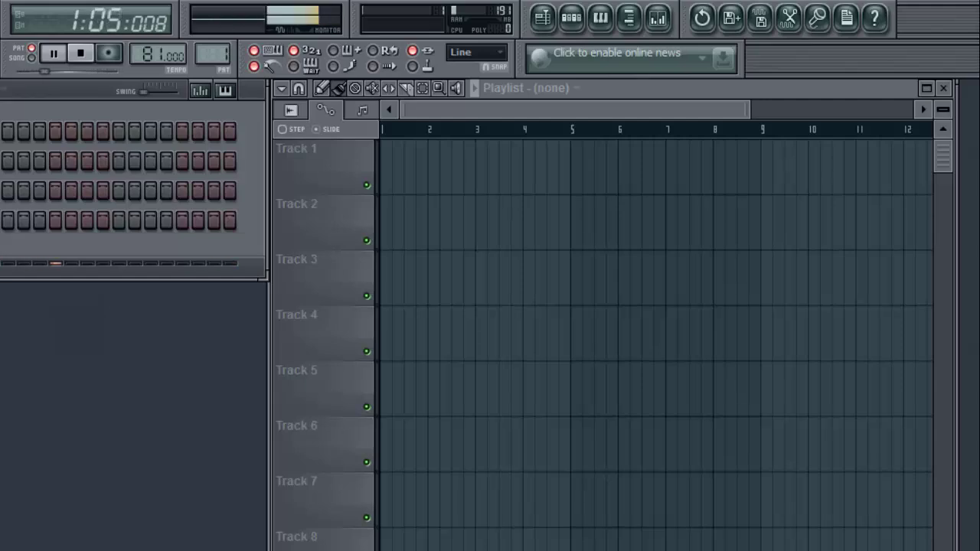
left_click(80, 52)
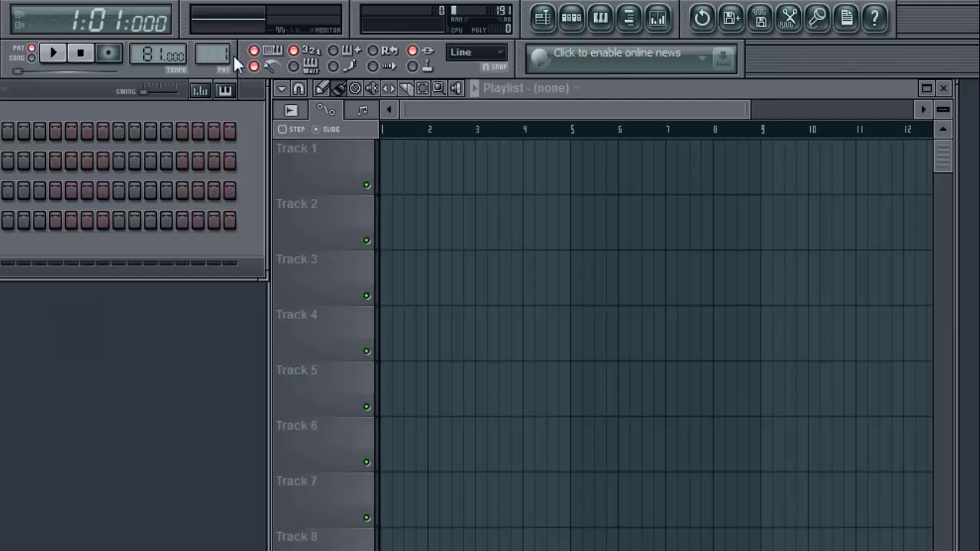
Place Pattern 1 at the start of Track 1 in the playlist.
left_click_drag(224, 53, 225, 51)
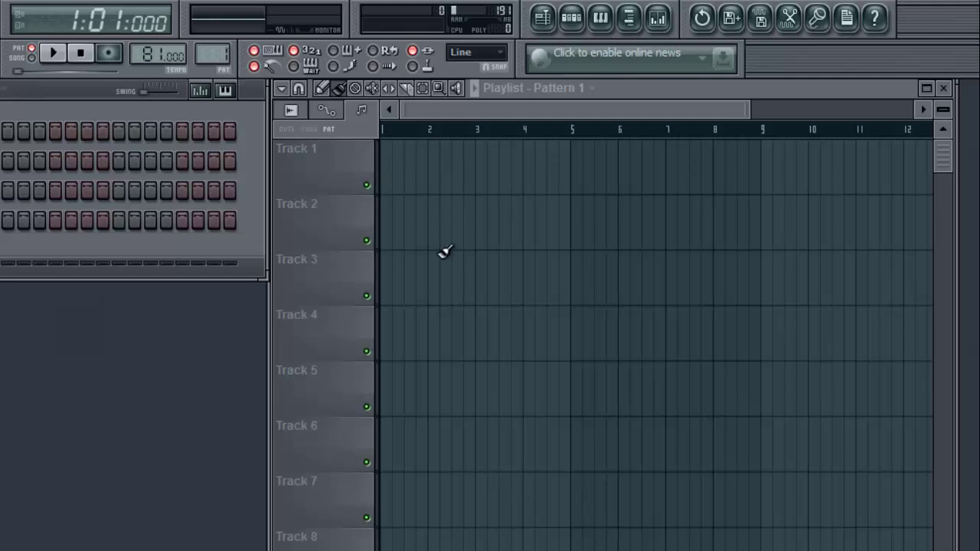
left_click(387, 173)
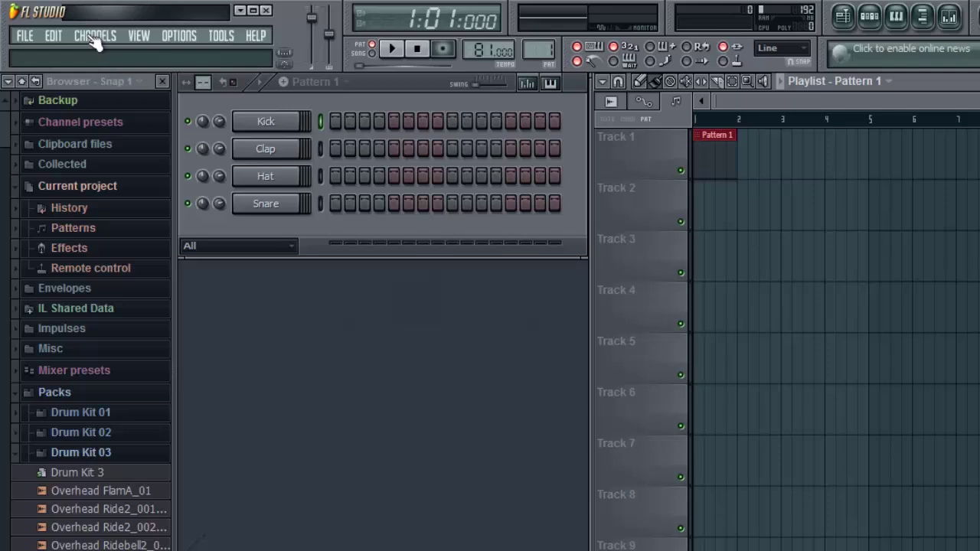
Add a ravity(S) channel and open its preset browser.
left_click(93, 40)
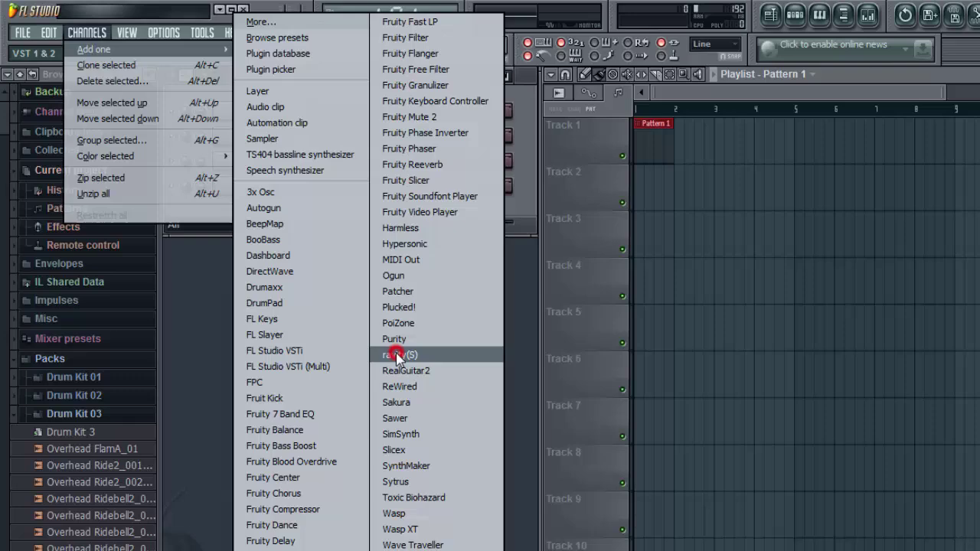
left_click(436, 388)
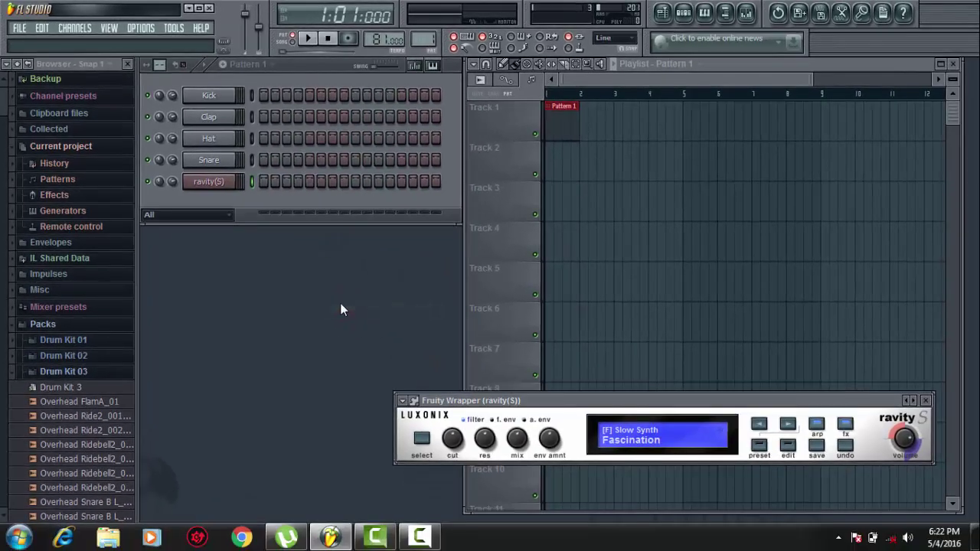
left_click(629, 428)
left_click_drag(633, 406, 615, 164)
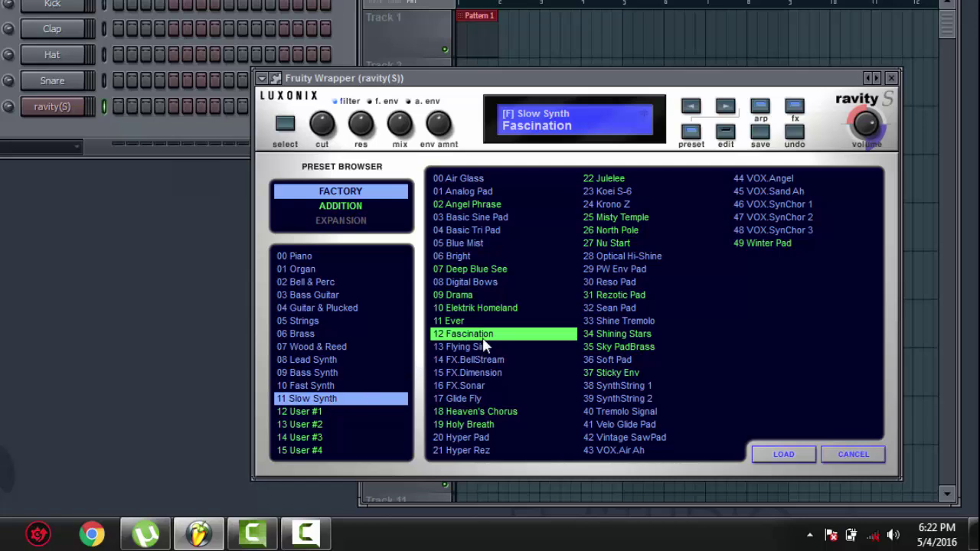
Try out factory Piano presets such as 90's Layer Key, Acoustic Grand(Mod), Bright MOD Piano and Chorus FM, and close the plugin window.
left_click(299, 256)
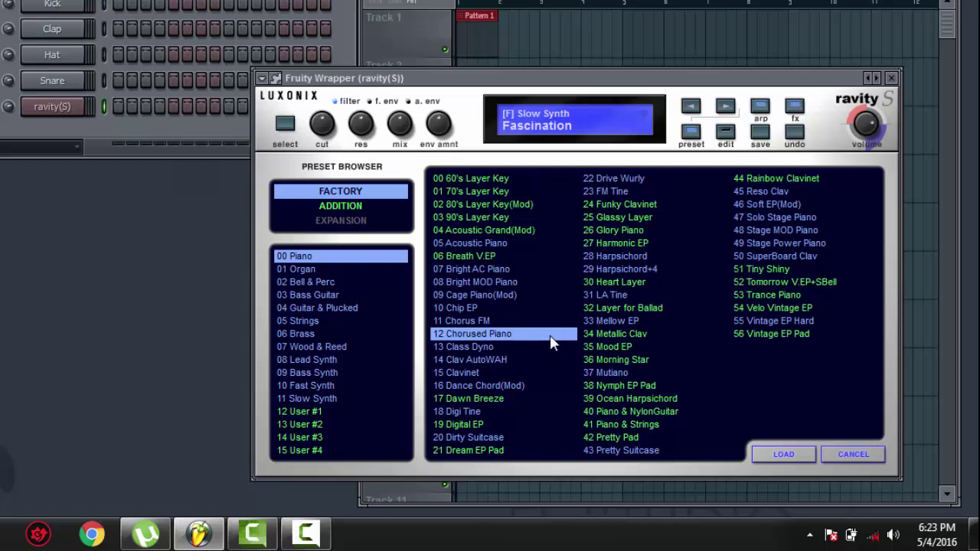
left_click(483, 322)
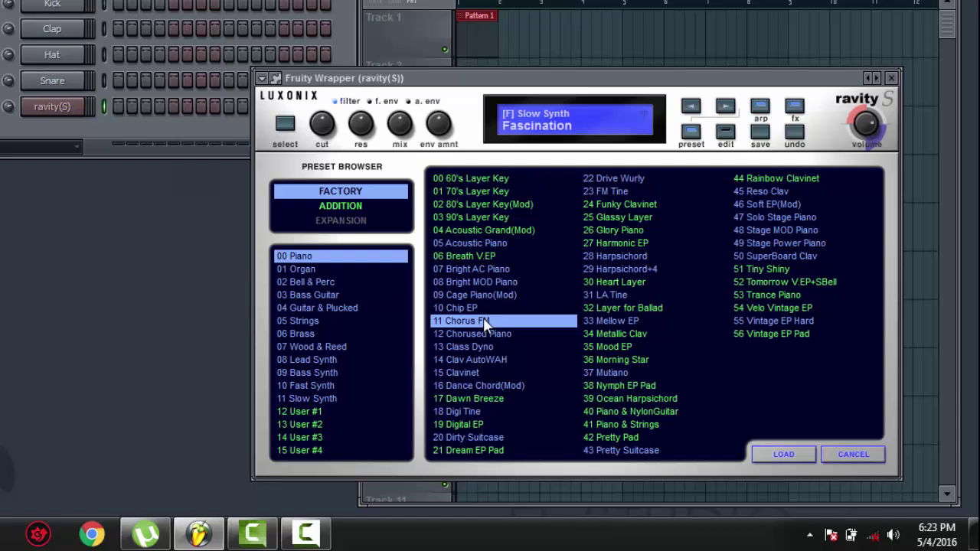
left_click(474, 216)
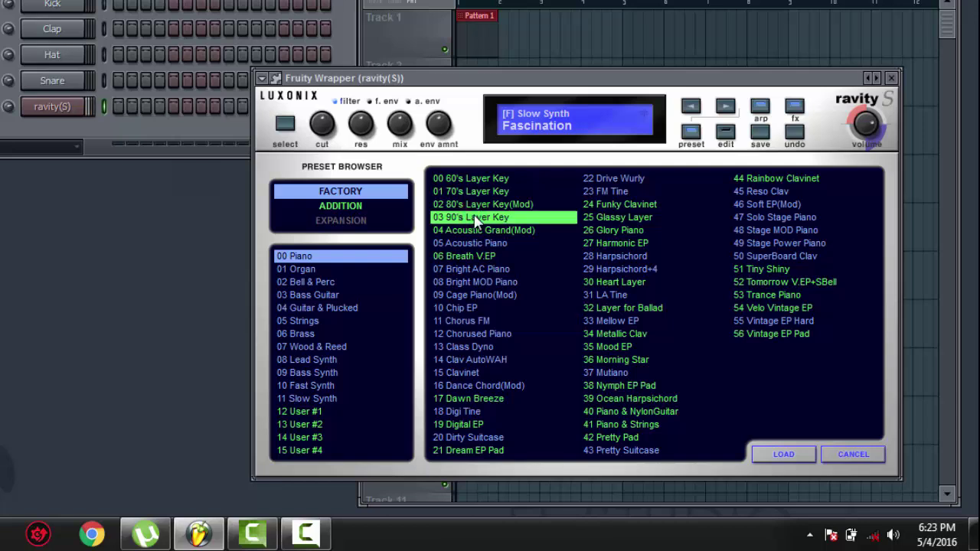
left_click(473, 232)
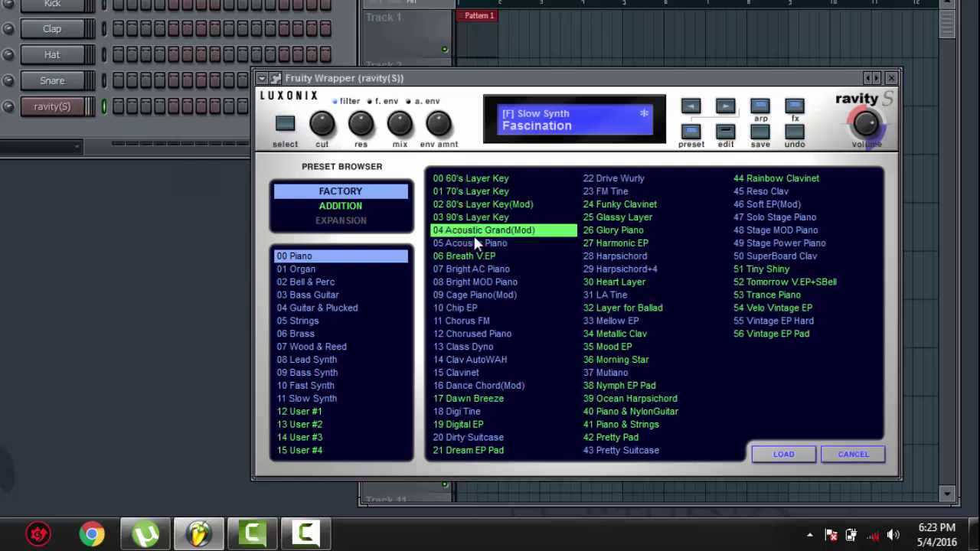
left_click(503, 281)
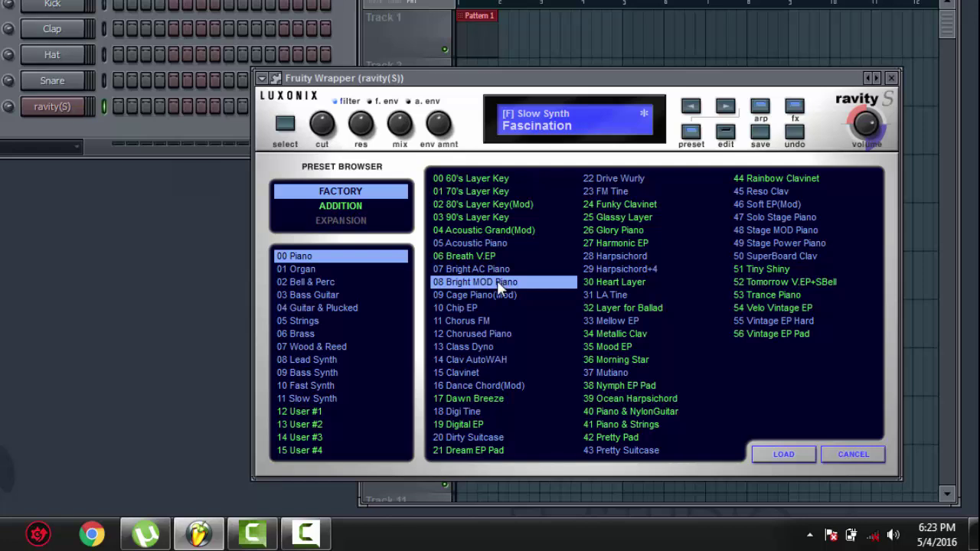
left_click(483, 320)
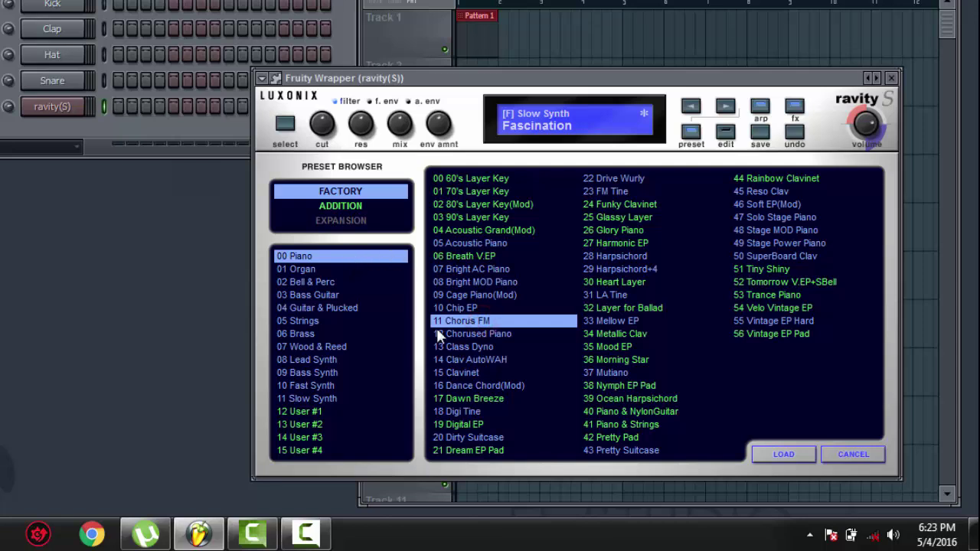
left_click(891, 78)
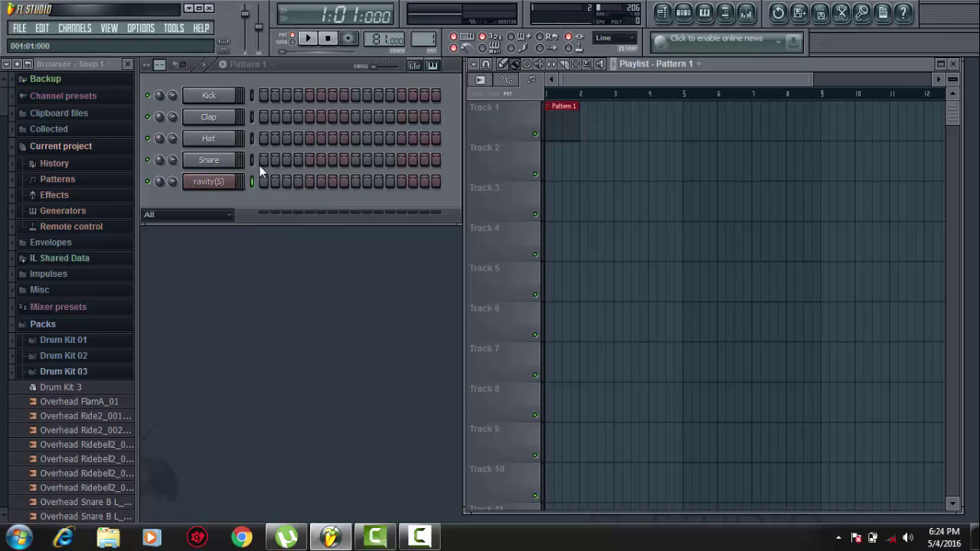
left_click(77, 28)
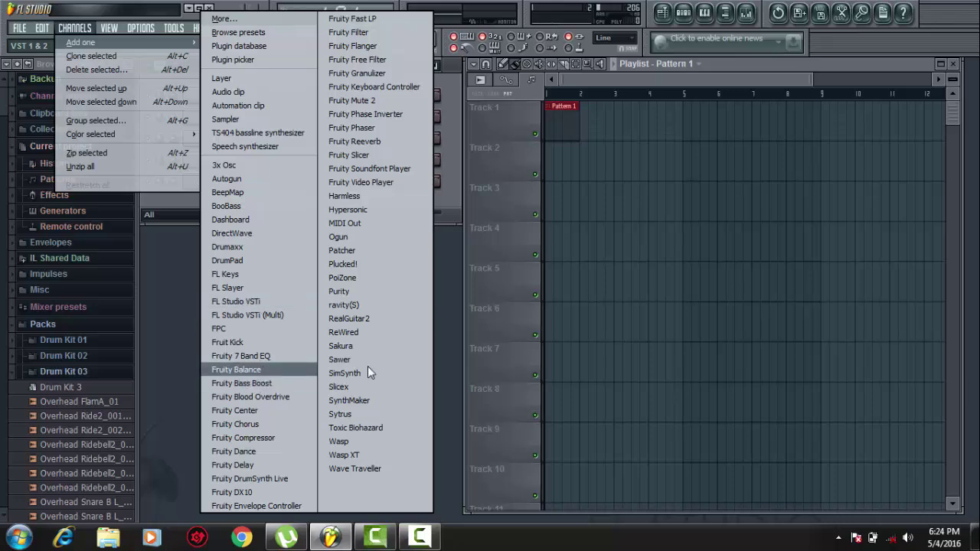
left_click(448, 317)
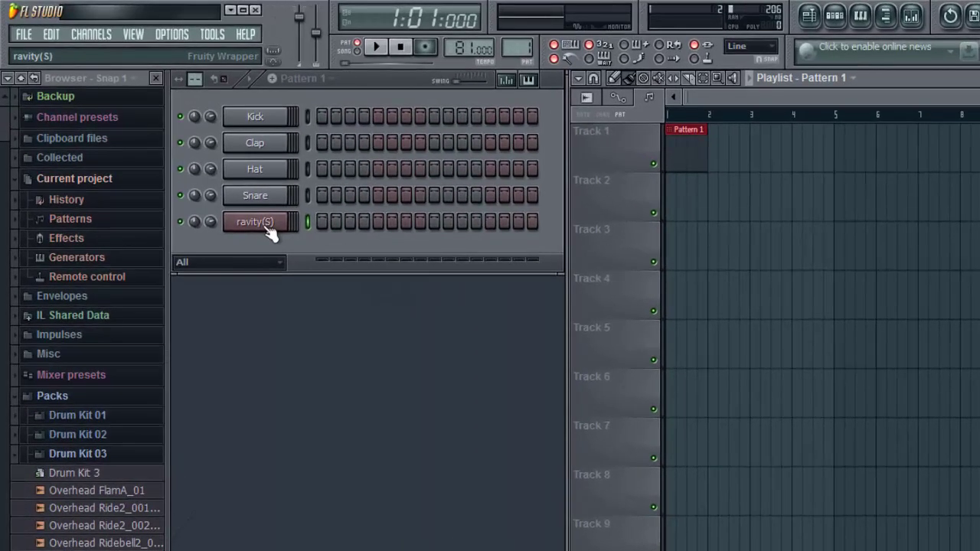
Open the piano roll of the ravity(S) channel and sound a few of its keys.
right_click(218, 186)
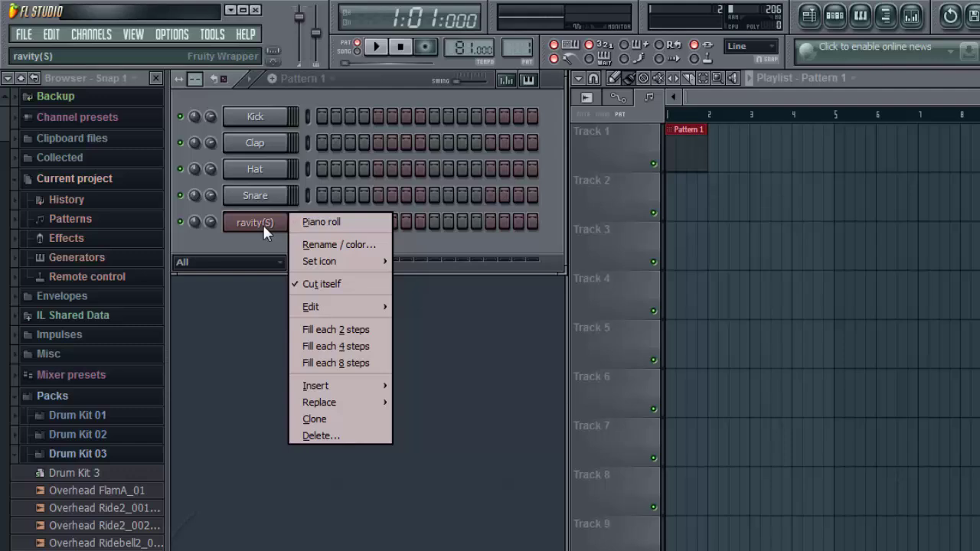
left_click(338, 224)
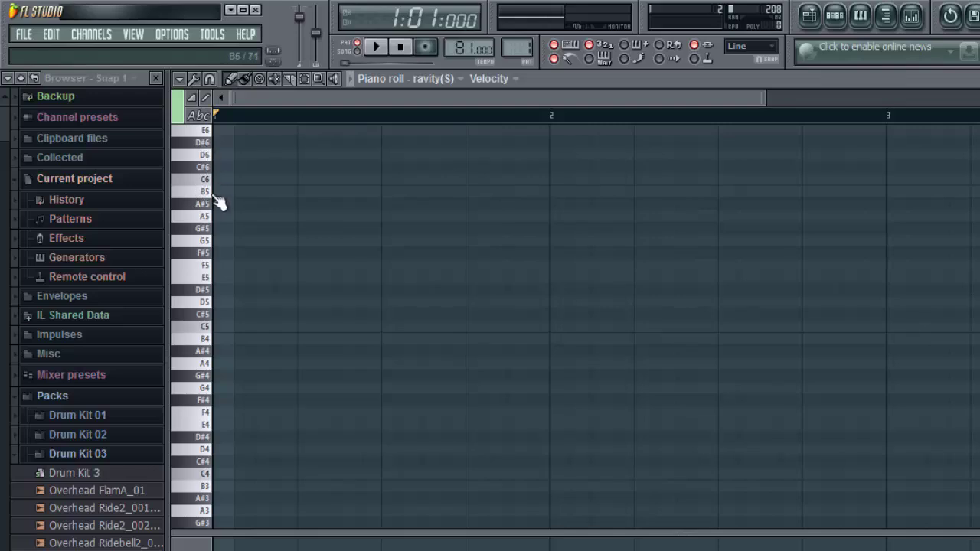
mouse_move(205, 163)
left_mouse_down()
mouse_move(199, 508)
mouse_move(200, 184)
left_mouse_up()
Play the notes C4, E4 and G4 in sequence several times to audition the melody.
key("z")
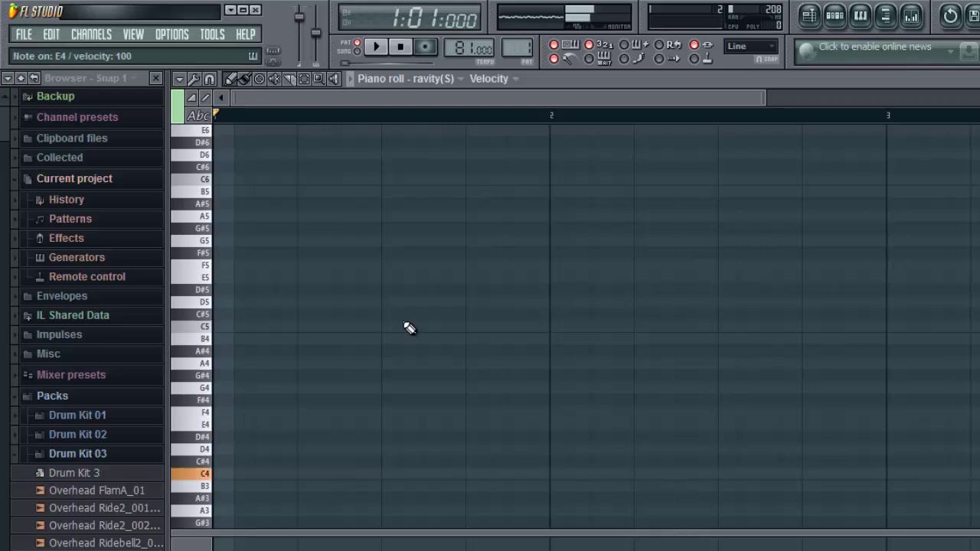
key("c")
key("b")
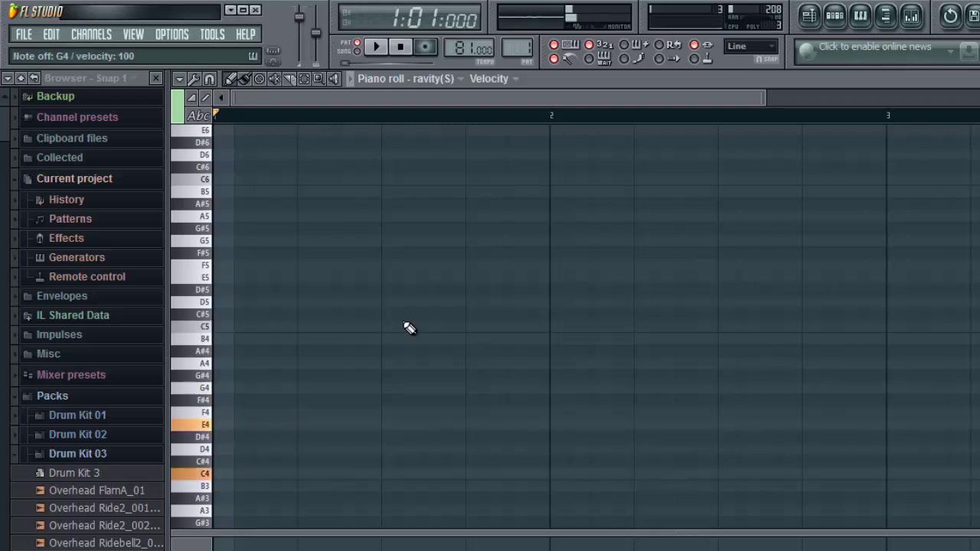
key("z")
key("c")
key("b")
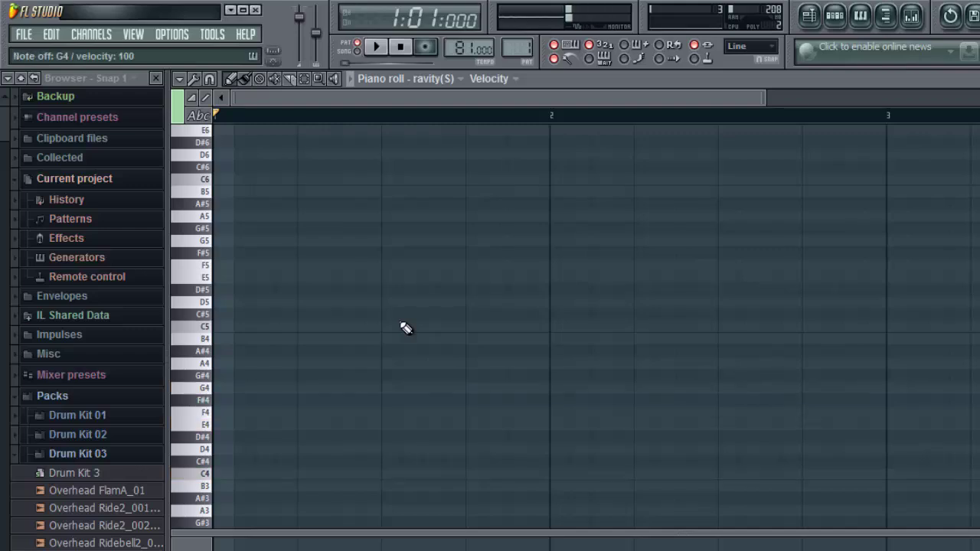
key("z")
key("c")
key("b")
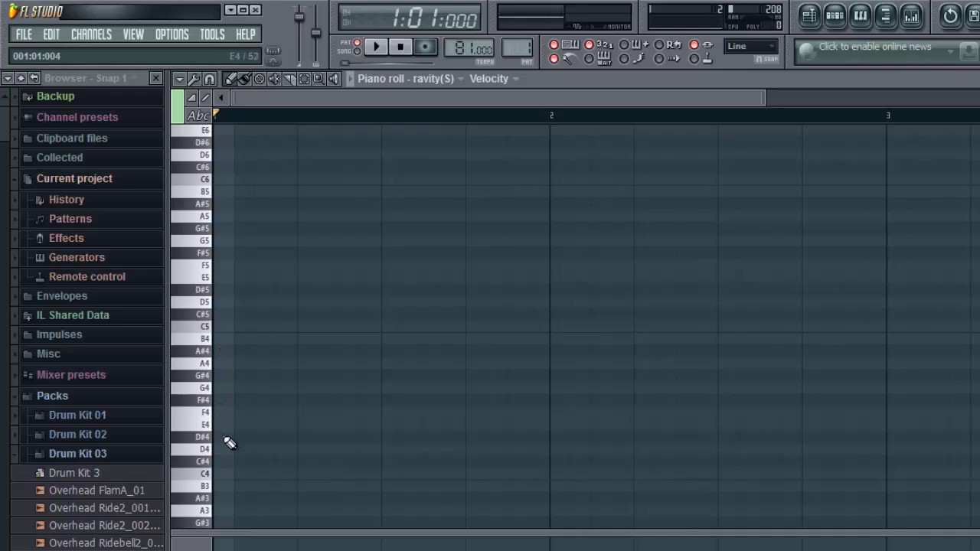
key("z")
key("c")
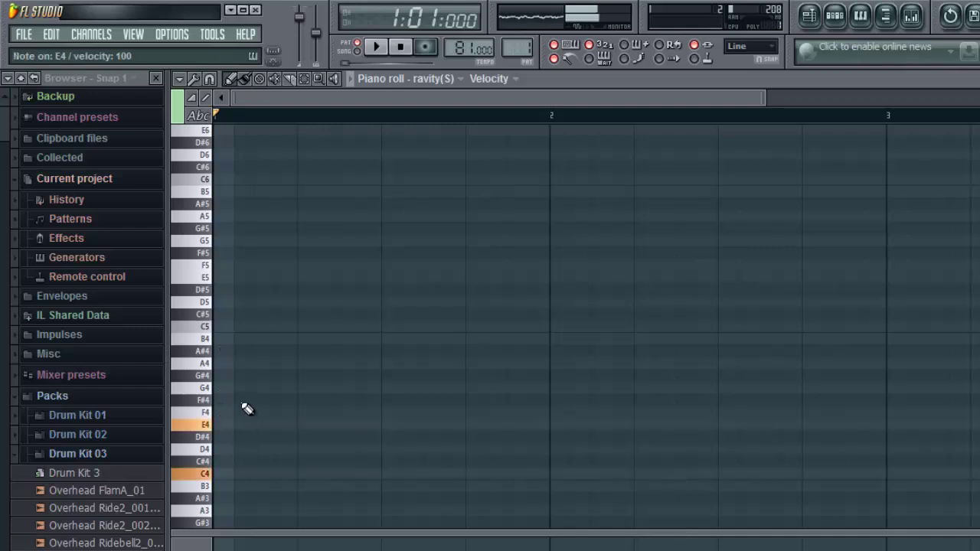
key("b")
Draw two-step notes in bar 1: C4 at the first step, and E4 and G4 at the third step.
left_click(220, 473)
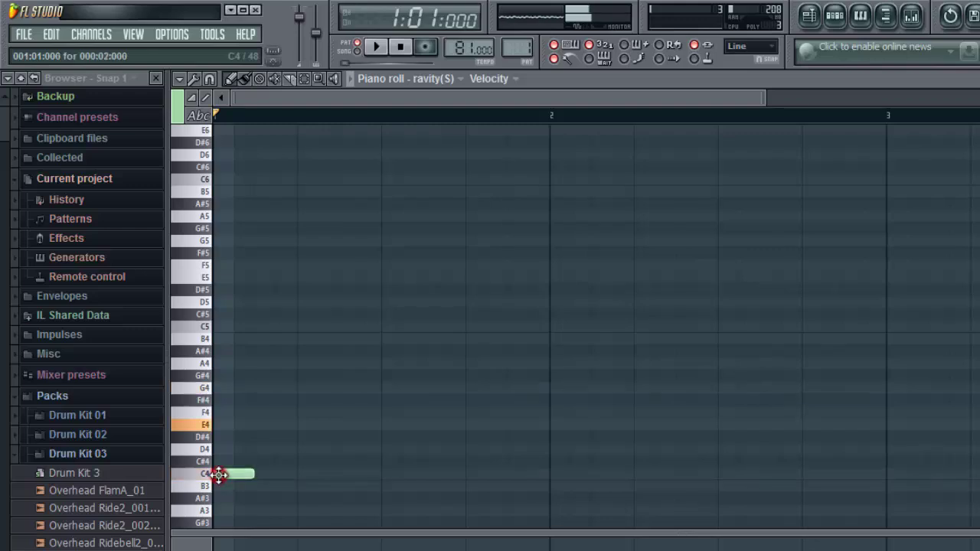
left_click(259, 425)
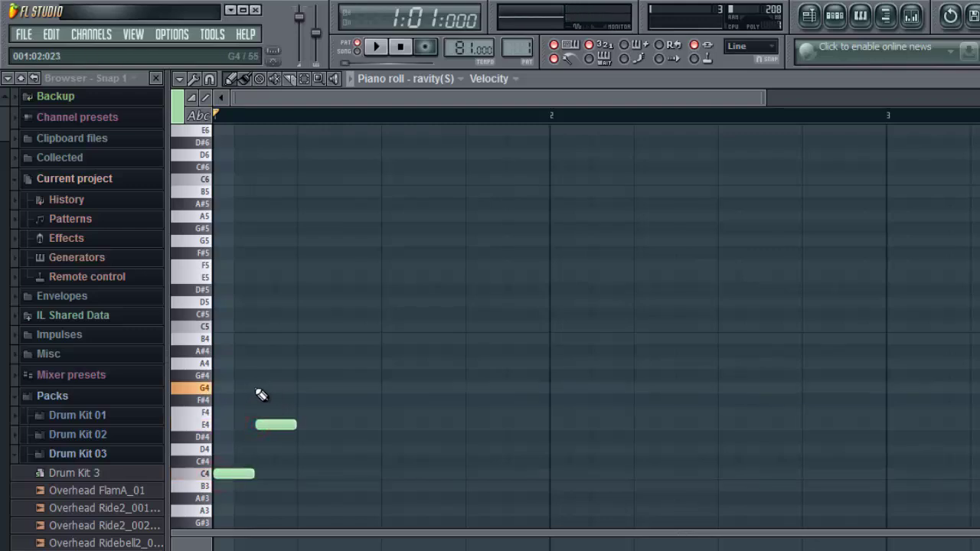
left_click(258, 388)
key("b")
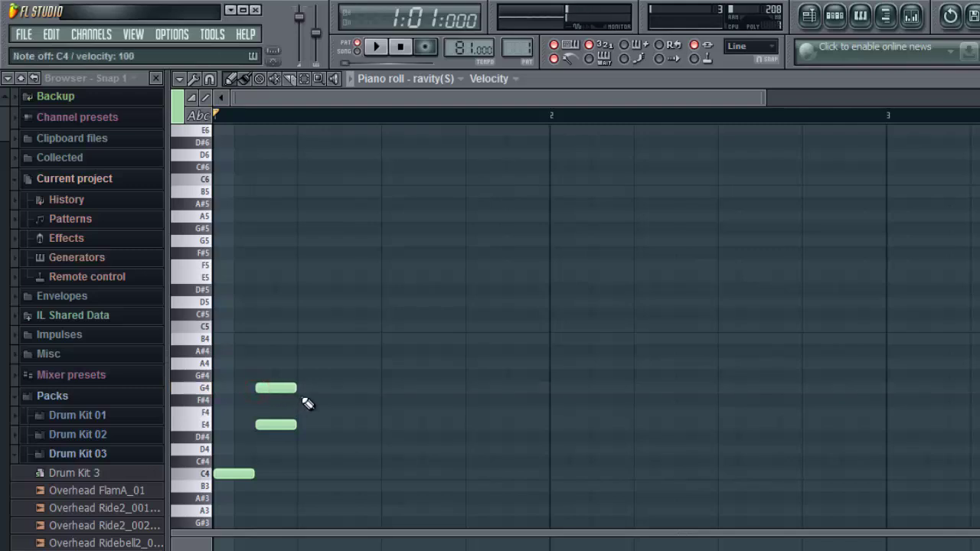
Shorten the C4, E4 and G4 notes to one step each and move E4 to the second step, so they run consecutively.
key("z")
key("c")
key("b")
left_click_drag(292, 389, 277, 388)
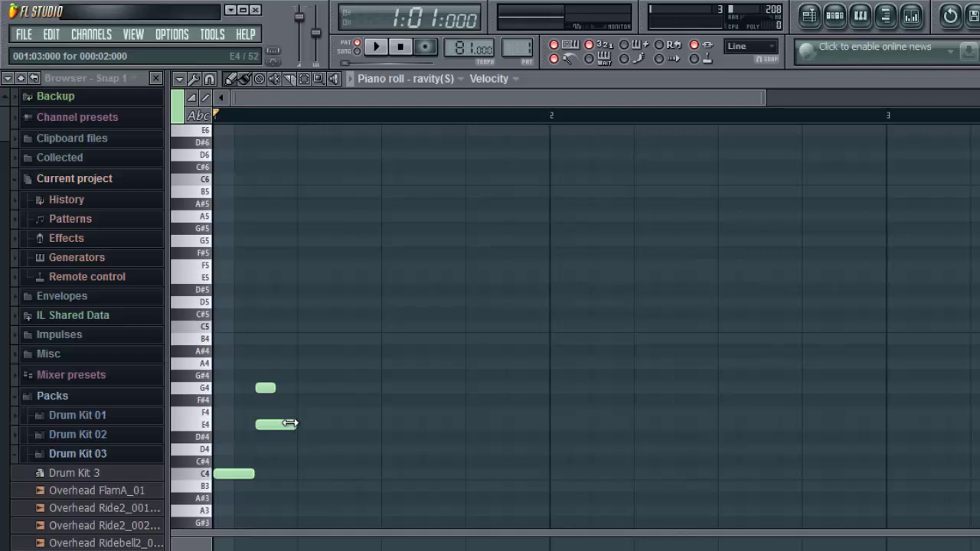
left_click_drag(288, 424, 243, 424)
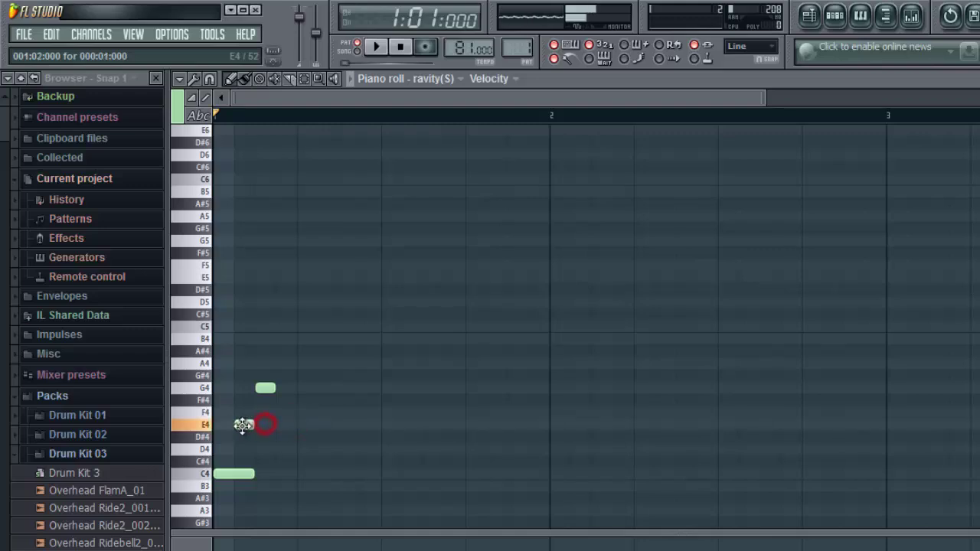
left_click_drag(253, 474, 235, 473)
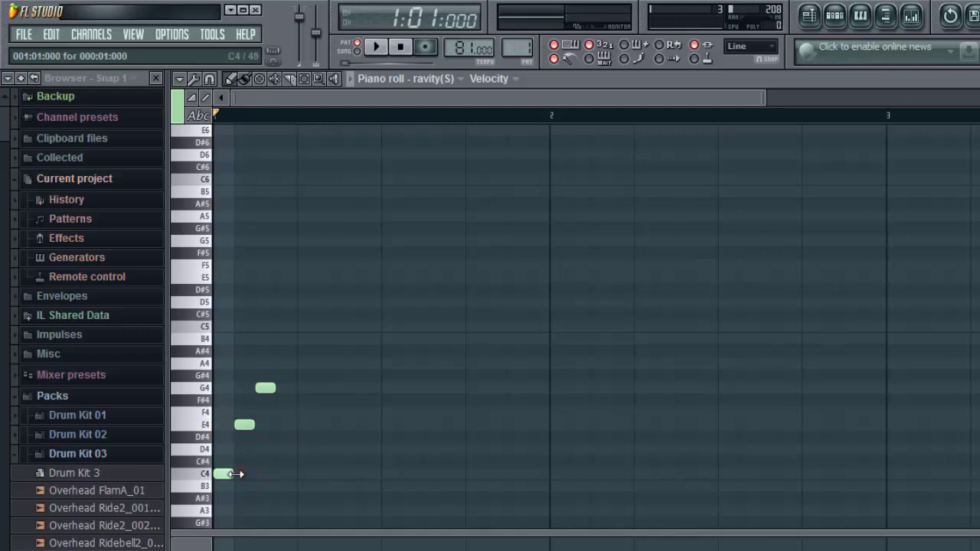
Play back Pattern 1 with the ravity(S) piano roll closed, and play it again with the piano roll reopened.
left_click(979, 78)
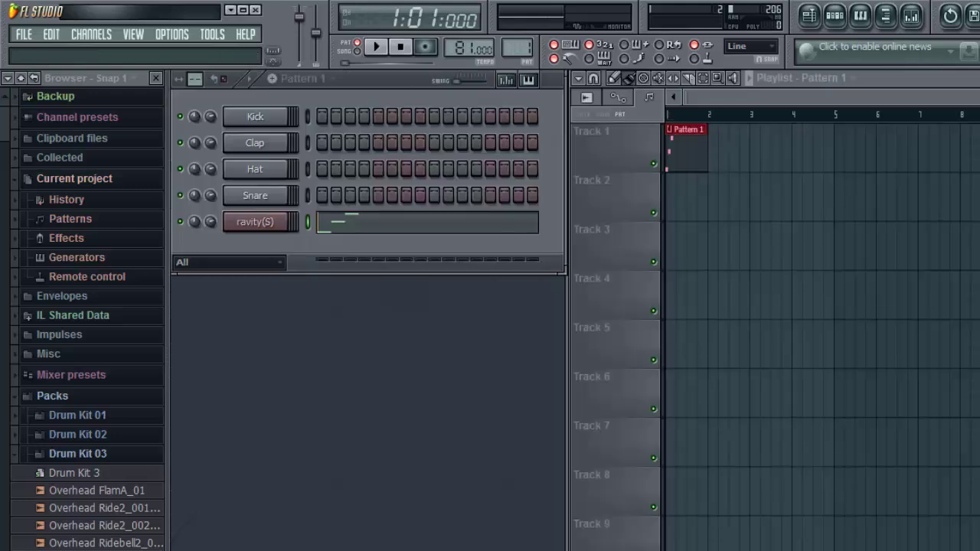
key("space")
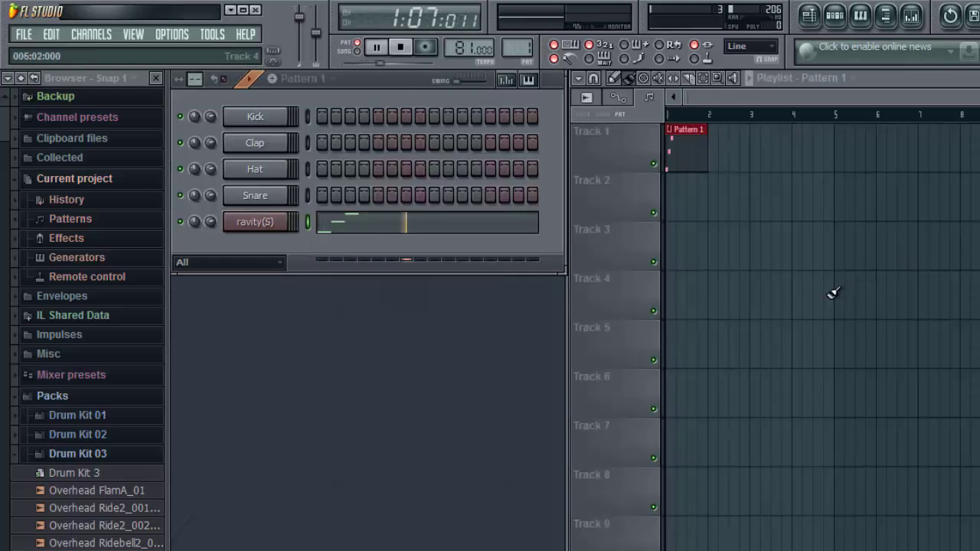
key("space")
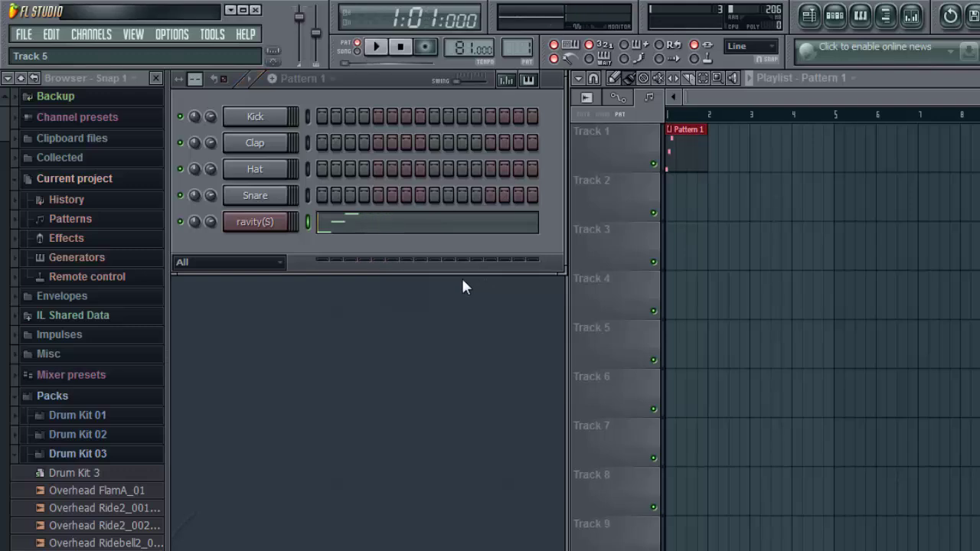
left_click(379, 233)
key("space")
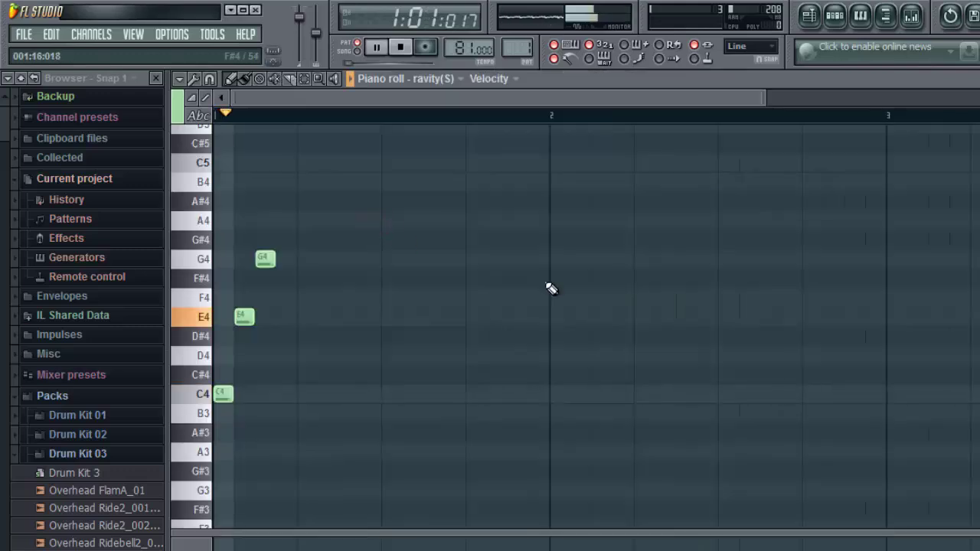
key("space")
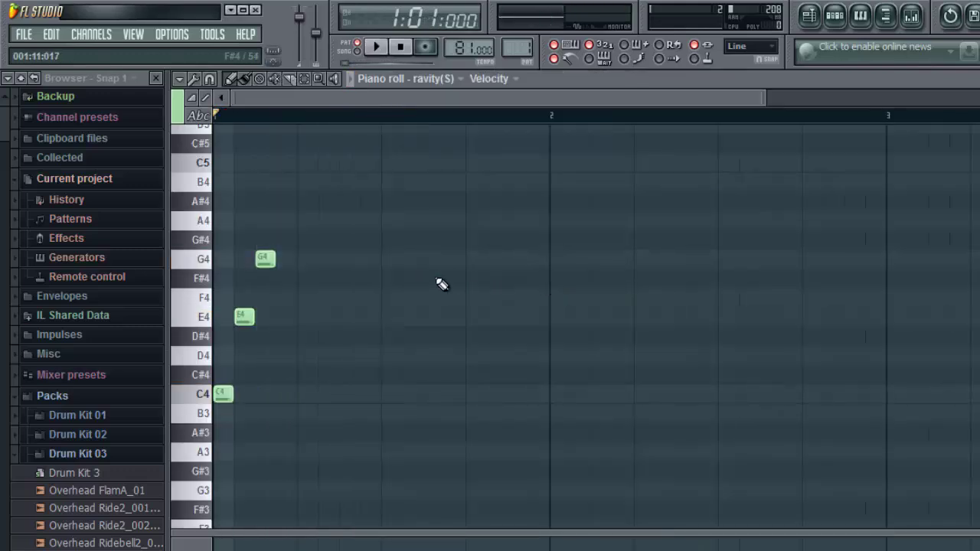
Copy the C4, E4 and G4 notes to E4, G#4 and B4 from the ninth step of bar 1, and play the pattern.
key("c")
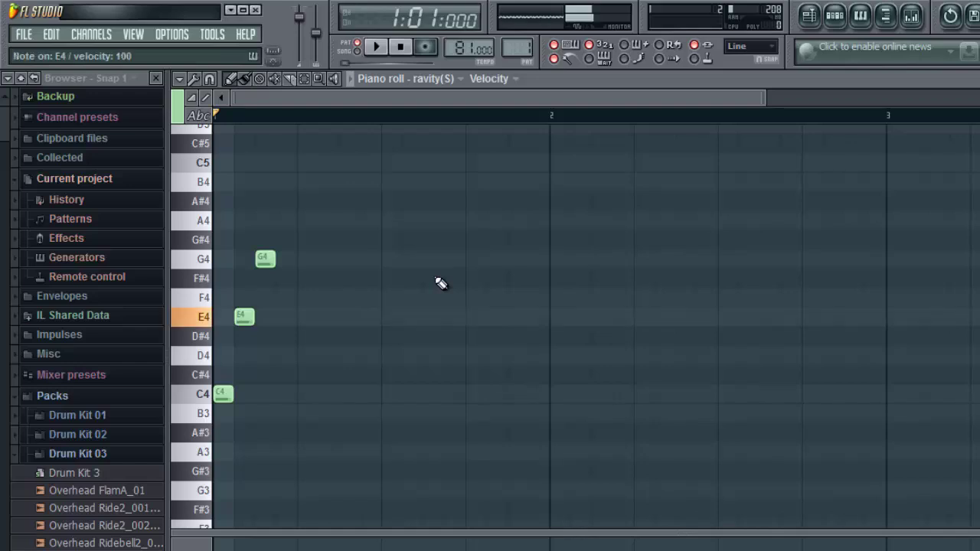
key("v")
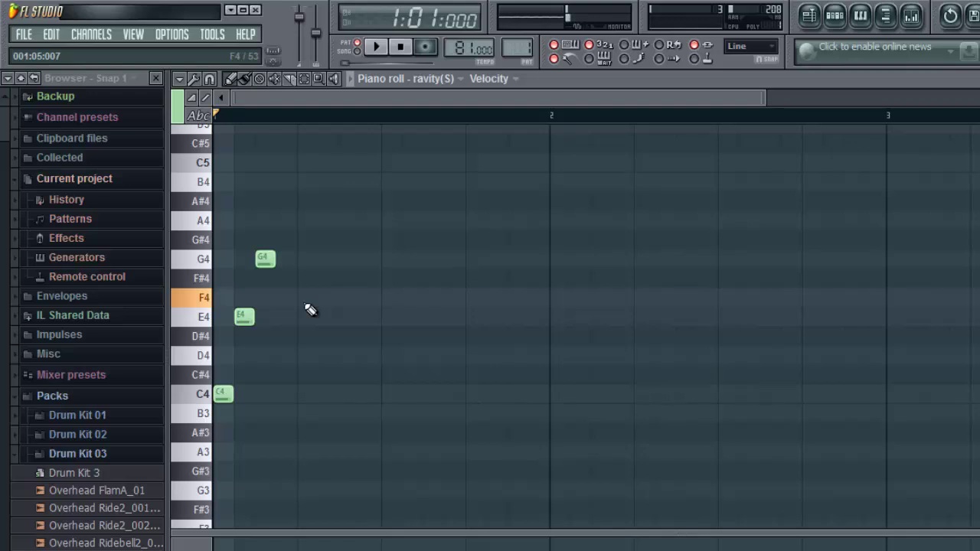
left_click_drag(331, 212, 228, 417)
left_click_drag(245, 318, 414, 240)
key("space")
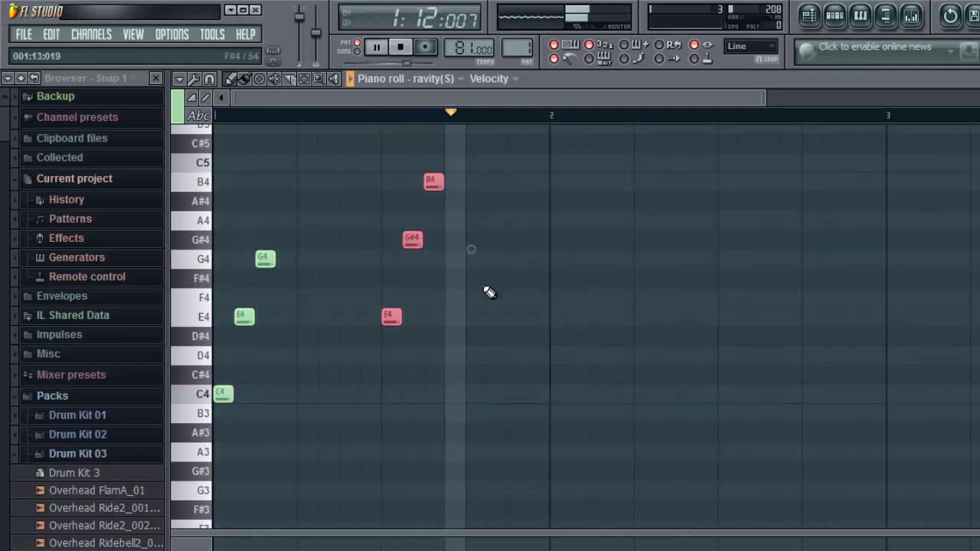
key("space")
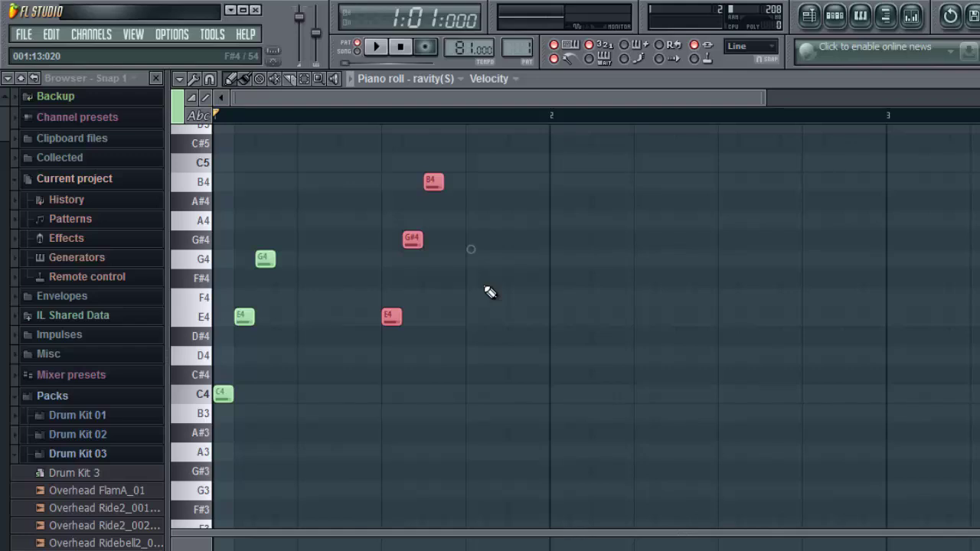
Audition F4, A4 and C5 and raise the three copied notes by one semitone to those pitches.
key("v")
key("n")
key("comma")
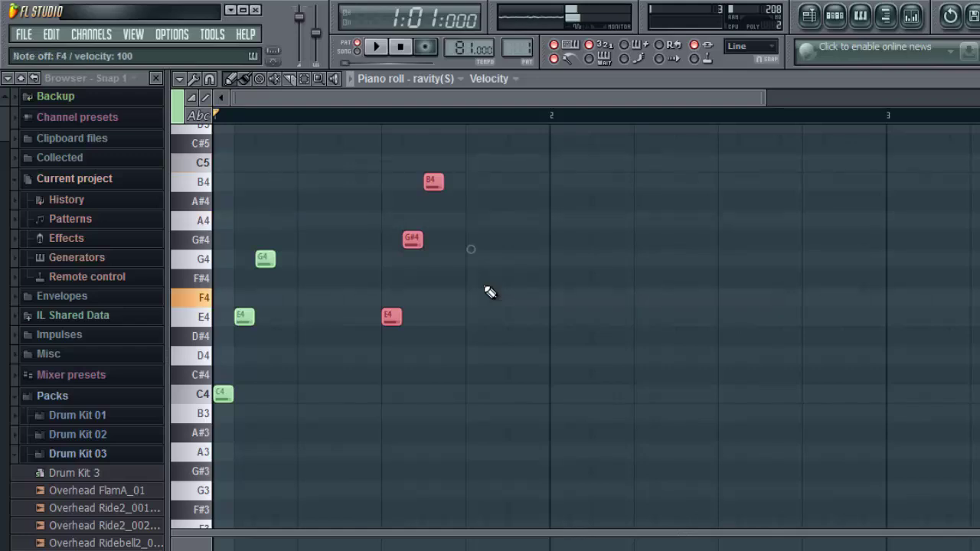
key("v")
key("n")
key("comma")
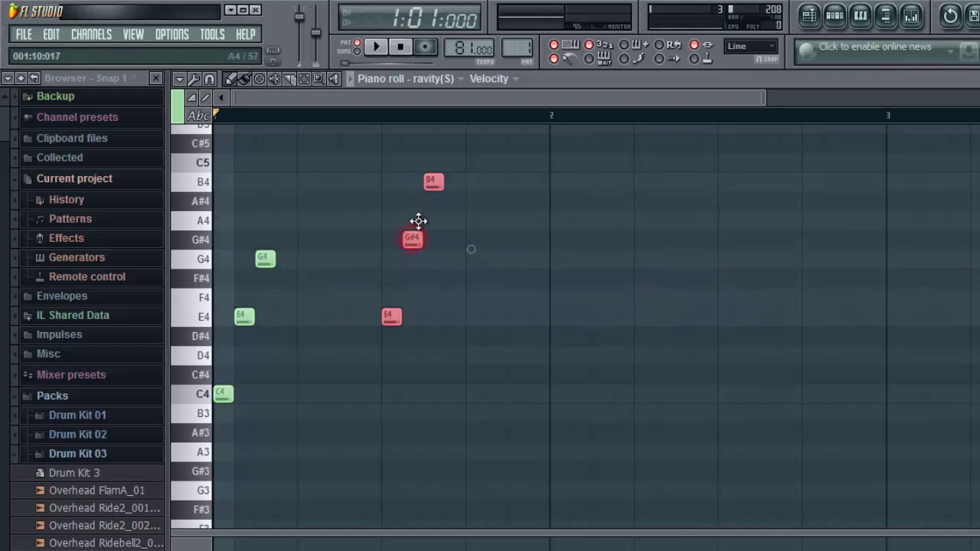
left_click_drag(418, 221, 418, 215)
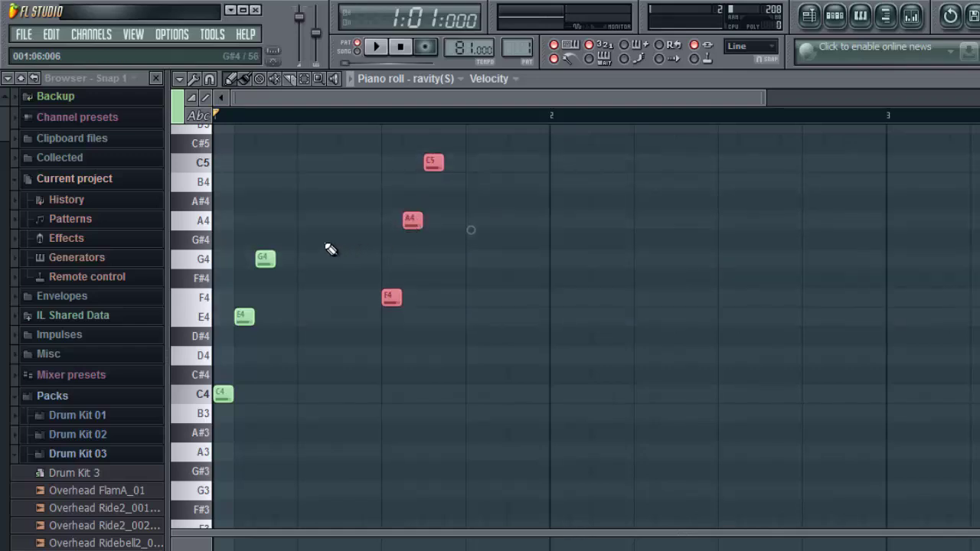
Copy the C4, E4 and G4 notes of bar 1 to the start of bar 2, and audition G4, B4 and D5.
left_click_drag(323, 232, 208, 401)
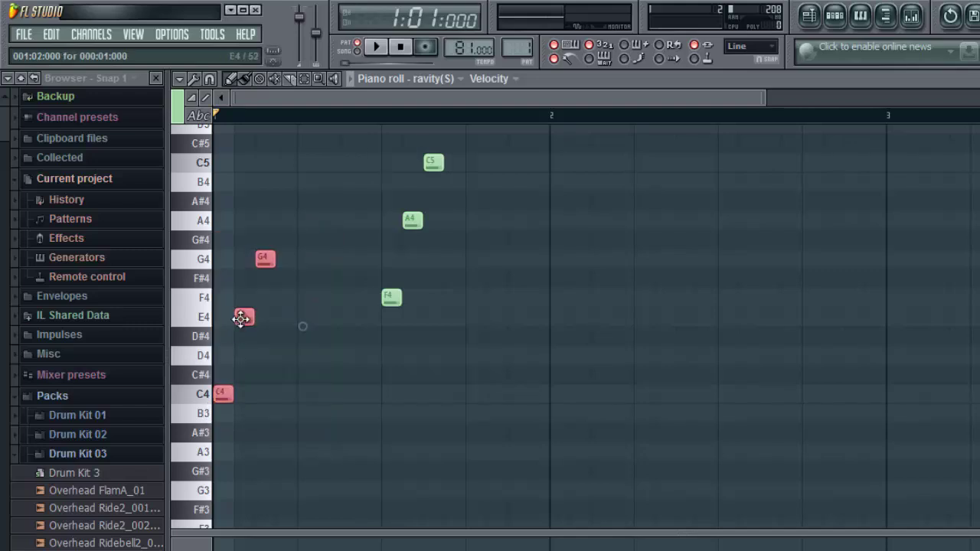
left_click_drag(242, 317, 588, 306)
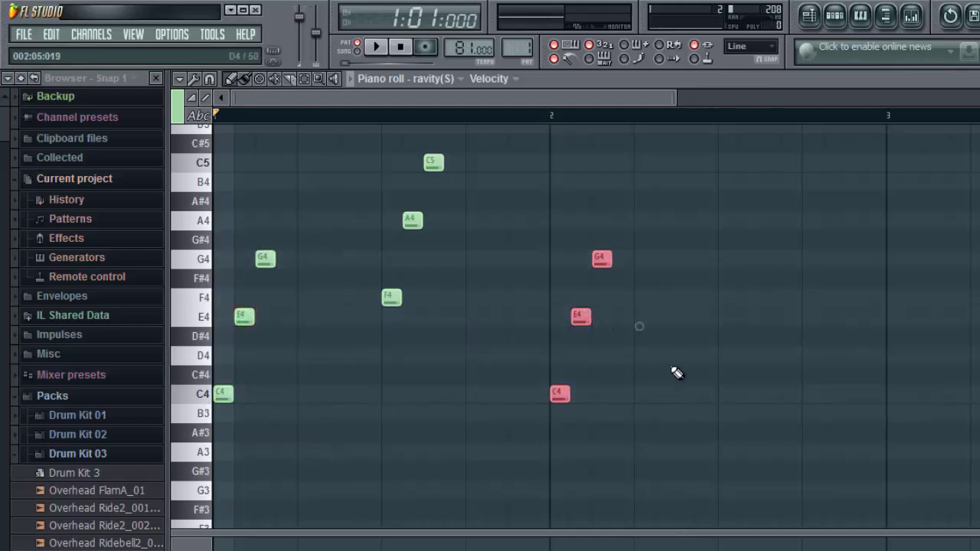
key("b")
key("m")
key("period")
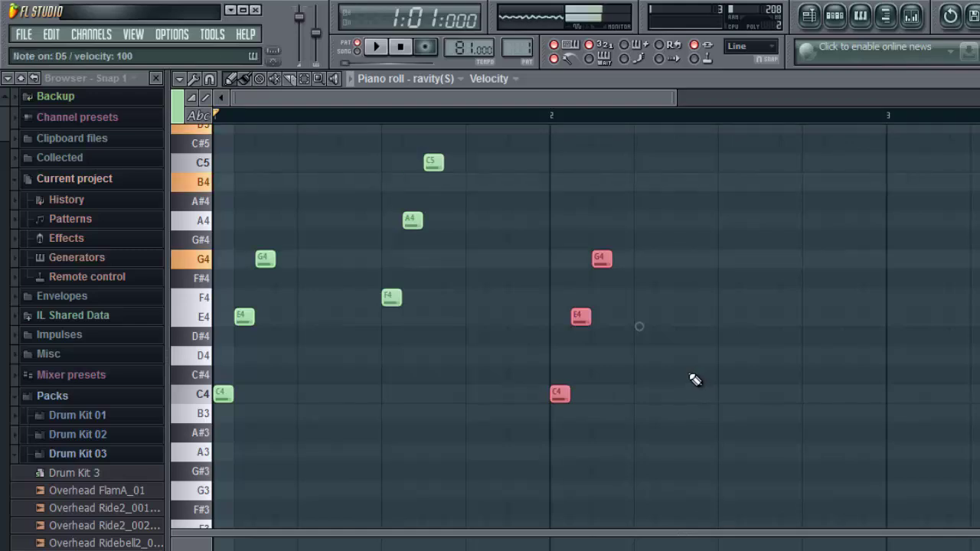
key("b")
key("b")
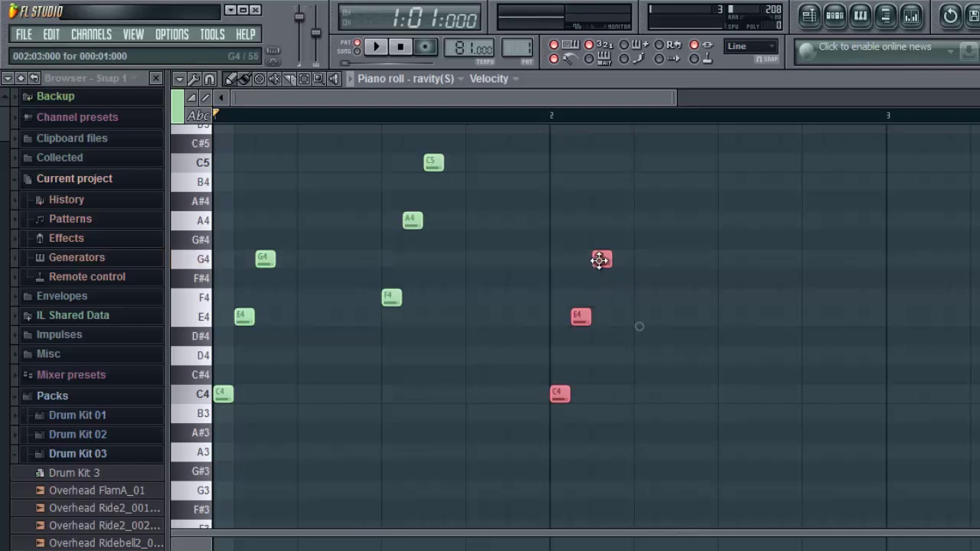
Copy the three bar 2 notes up to G4, B4 and D5, play the pattern, and place the copy from the ninth step of bar 2.
left_click_drag(600, 258, 853, 143)
key("space")
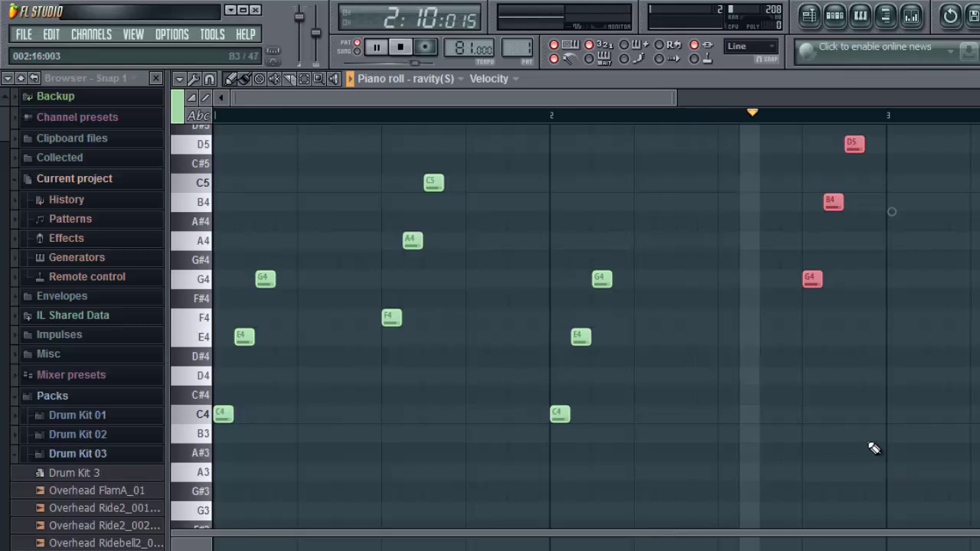
key("space")
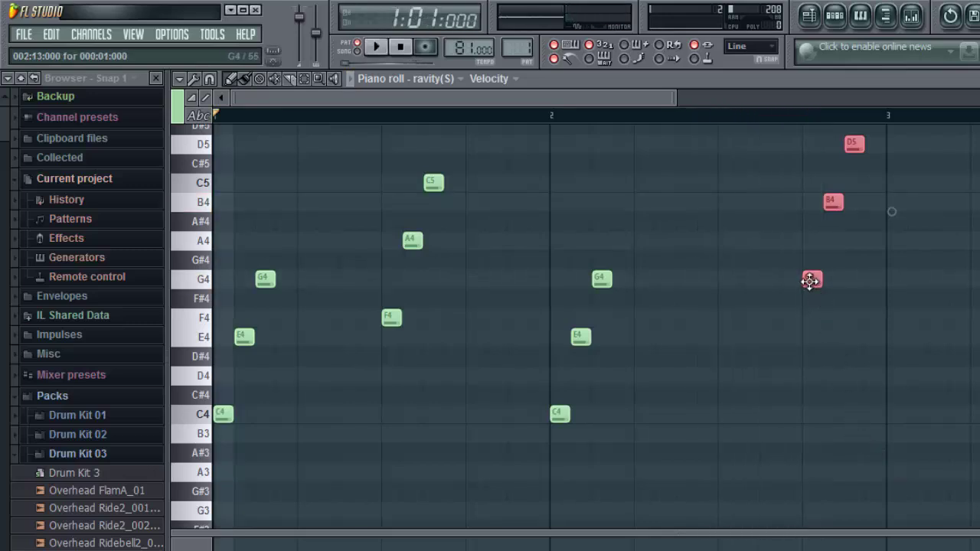
left_click_drag(810, 279, 731, 277)
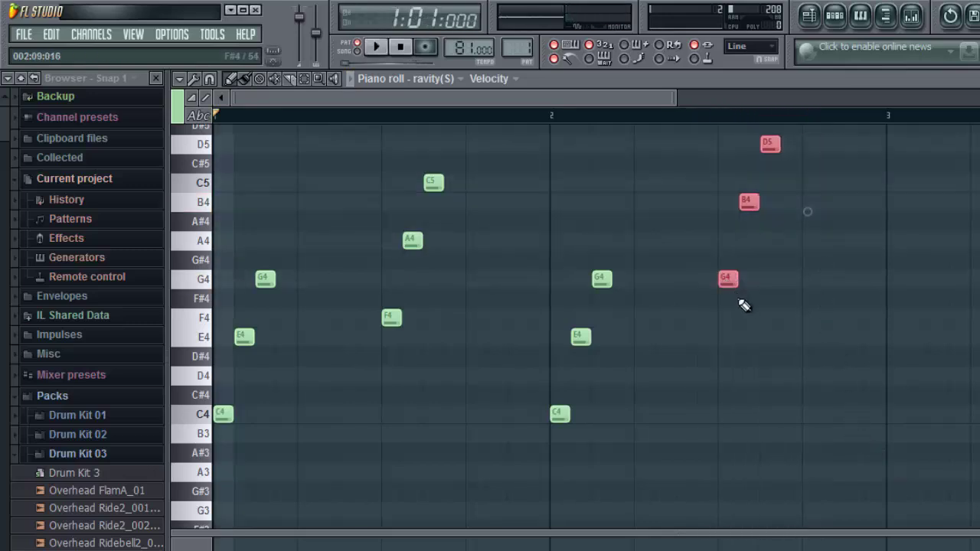
Play the two-bar melody and close the piano roll before stopping playback.
key("space")
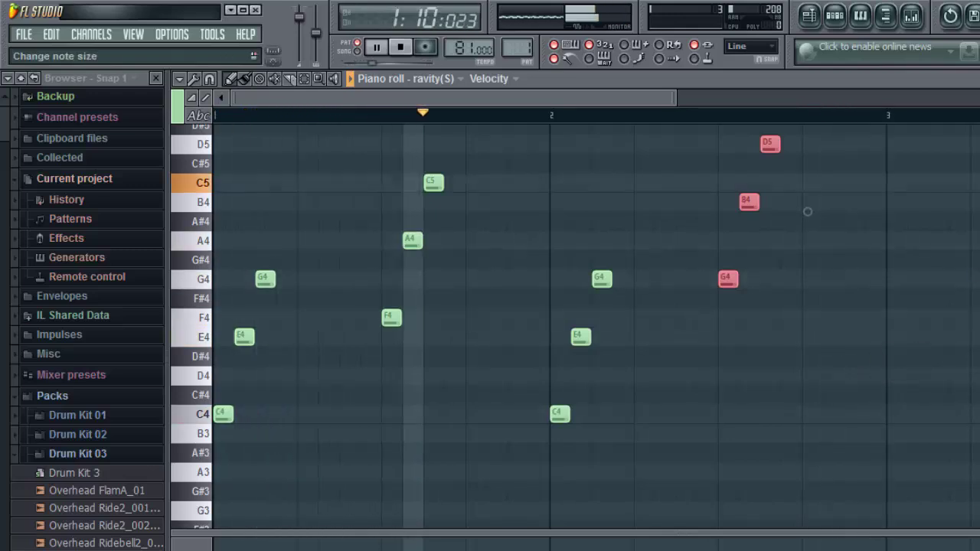
left_click(979, 79)
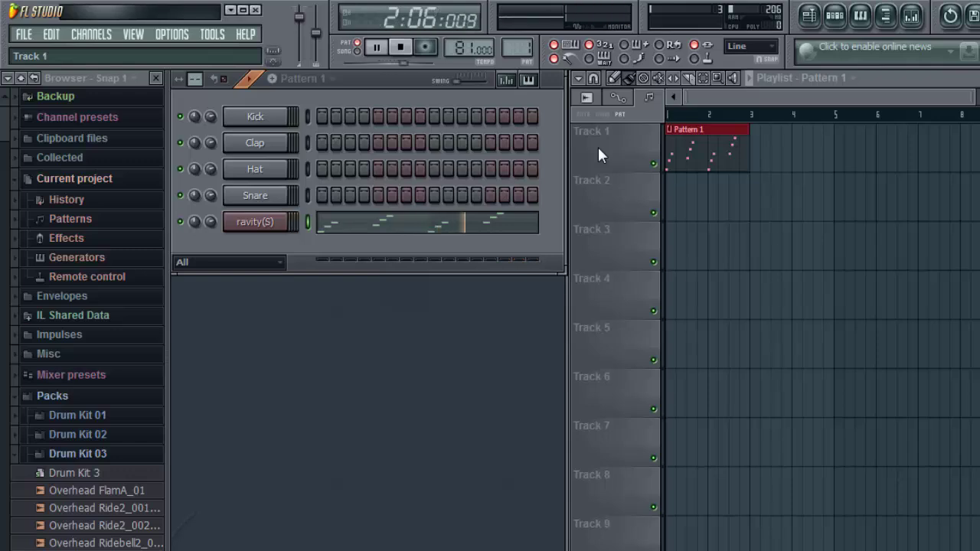
key("space")
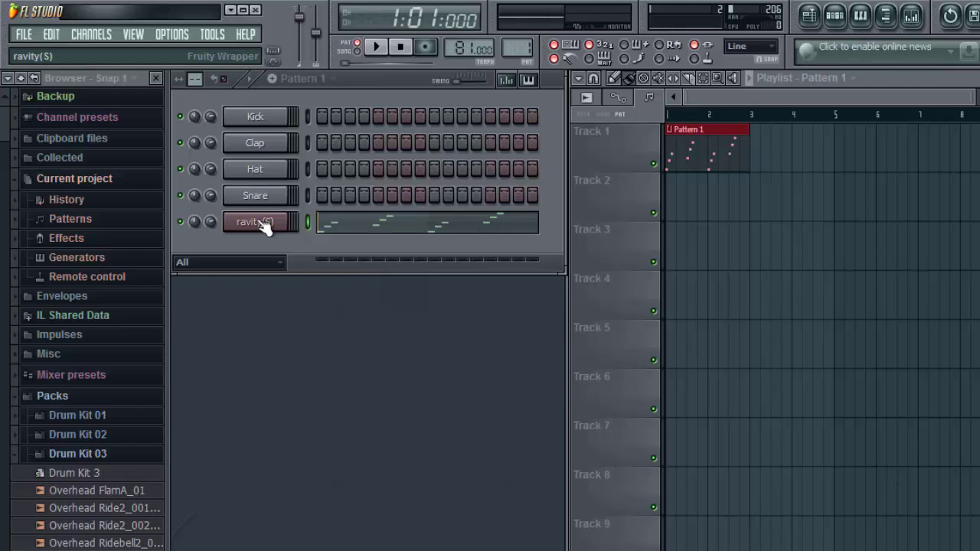
Reopen the ravity(S) piano roll and sound the keys D4, E4, F4, G4, A4, B4 and D5.
left_click(376, 228)
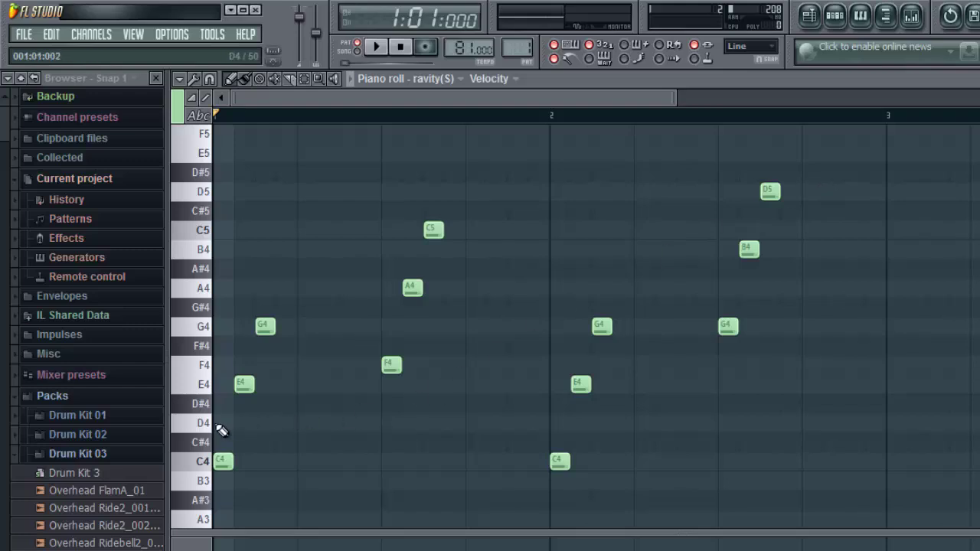
left_click(205, 428)
left_click(197, 382)
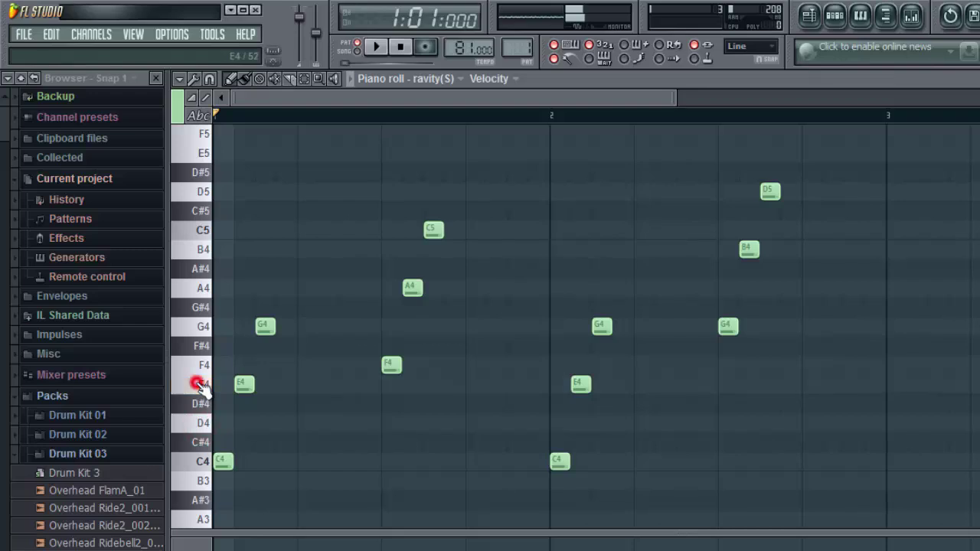
left_click(195, 367)
left_click(196, 326)
left_click(198, 288)
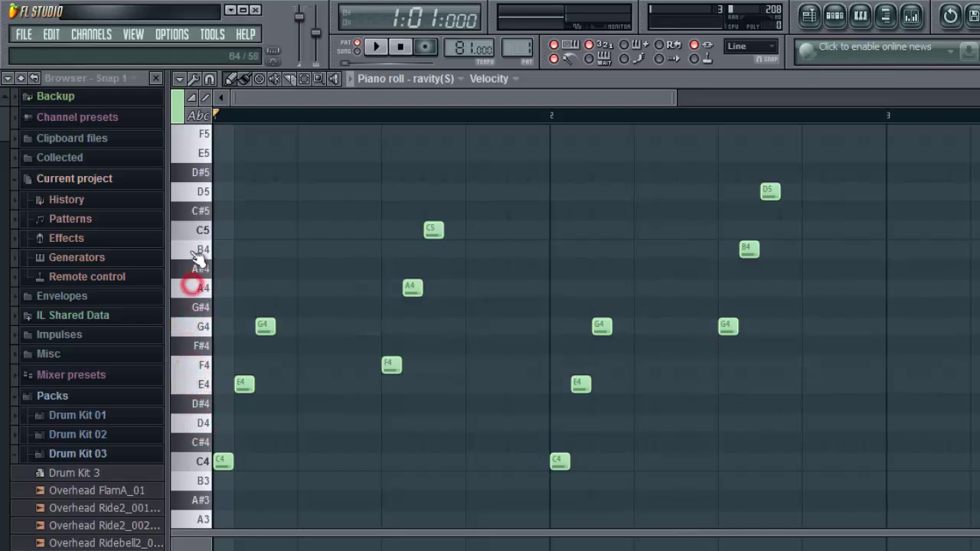
left_click(196, 251)
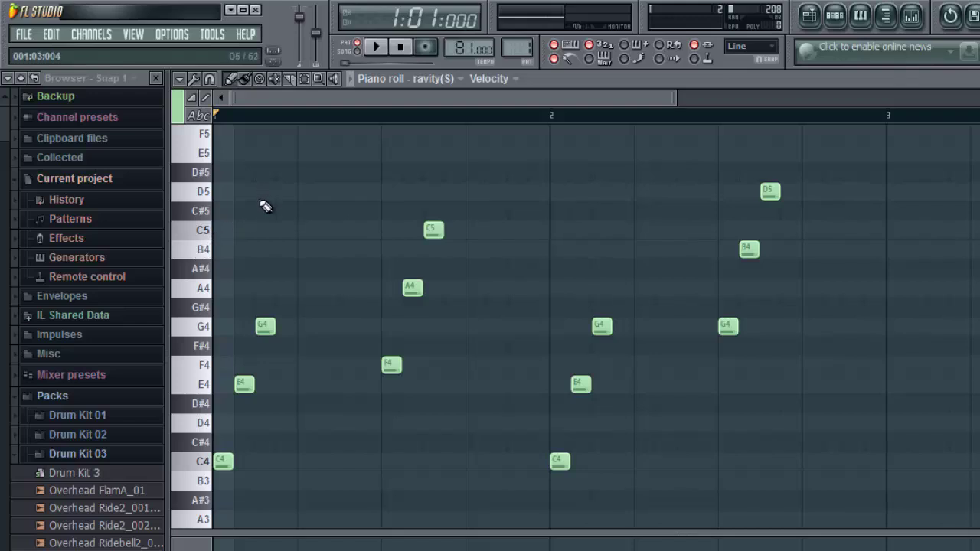
left_click(196, 191)
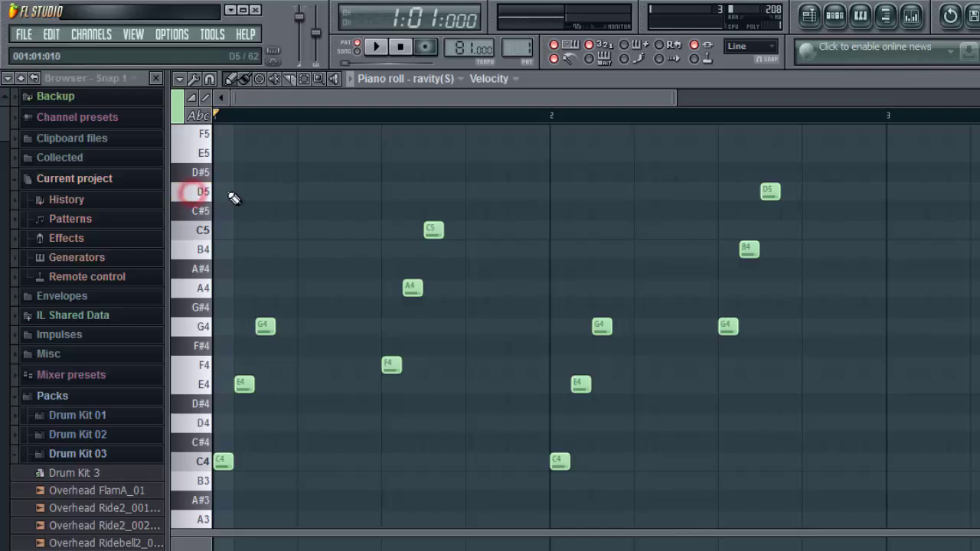
Draw and delete a one-step D5 note at the third step of bar 1 twice, and close the piano roll.
left_click(264, 191)
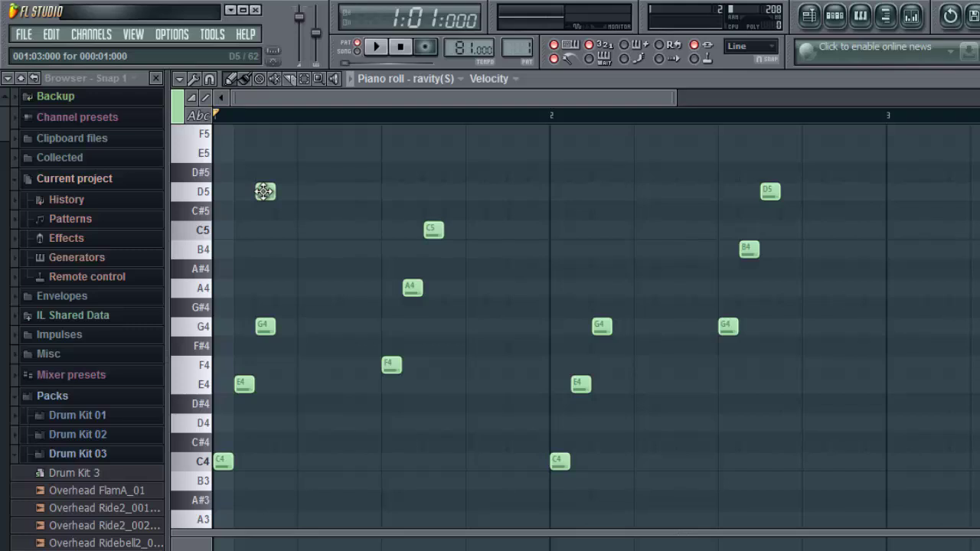
right_click(264, 192)
left_click(263, 191)
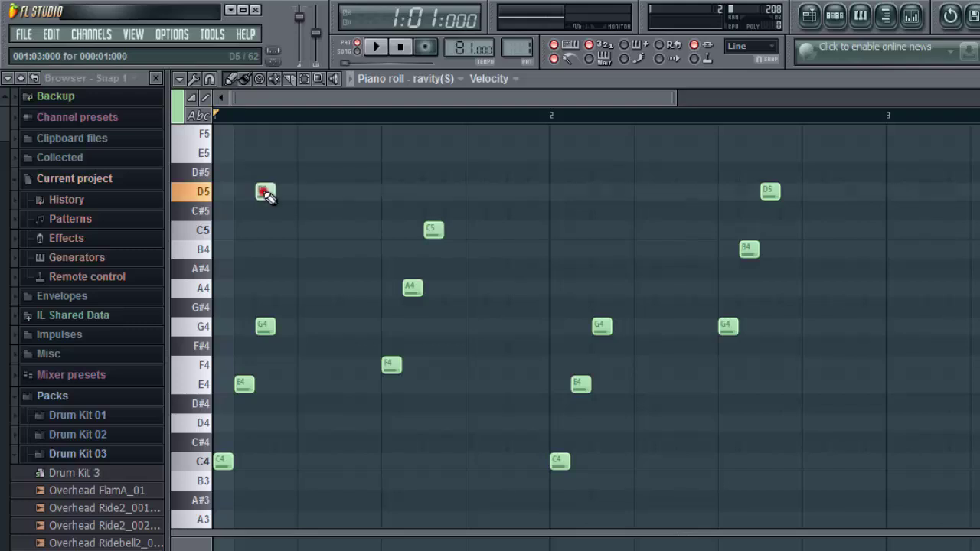
right_click(263, 192)
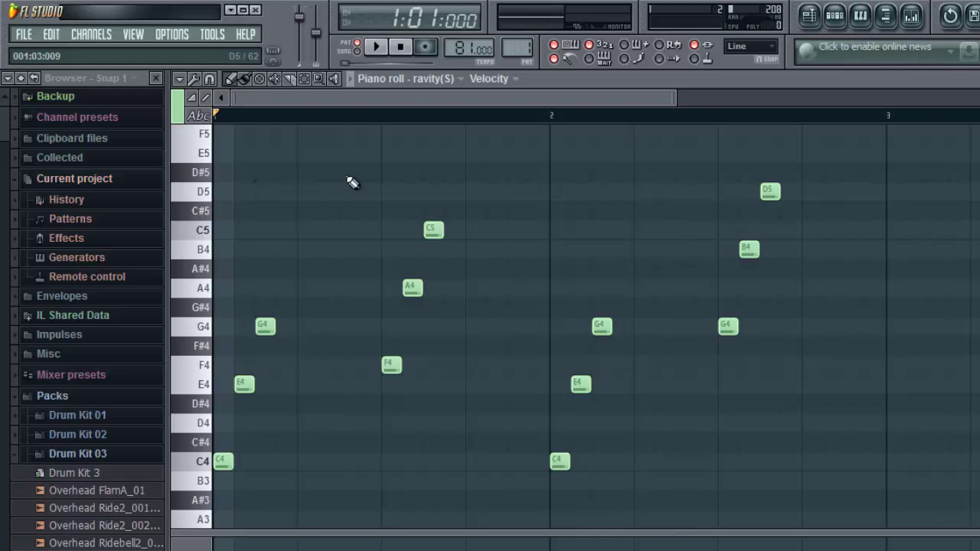
key("Escape")
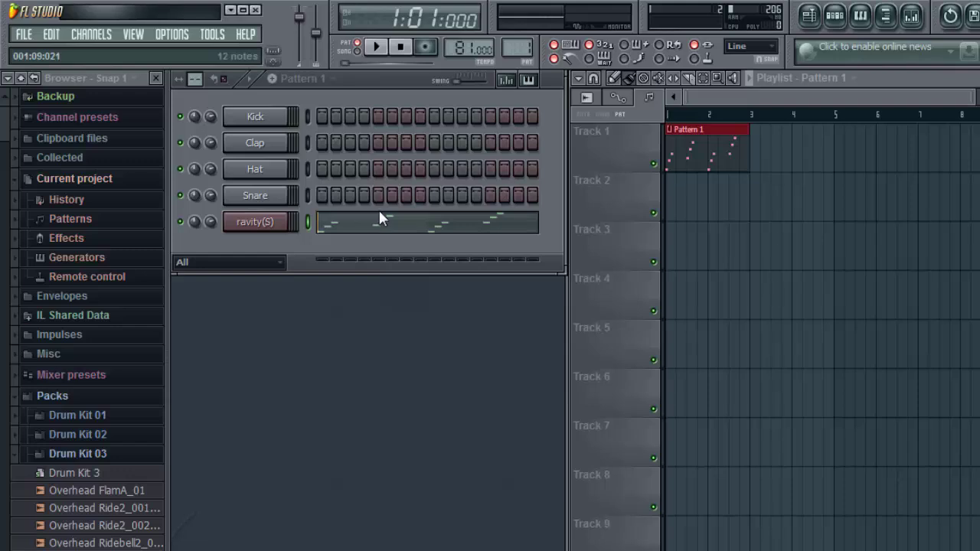
Expand the Drum Kit 01 pack and preview its crash, hi-hat, rim, snare, tom, shaker and ride samples.
left_click(82, 414)
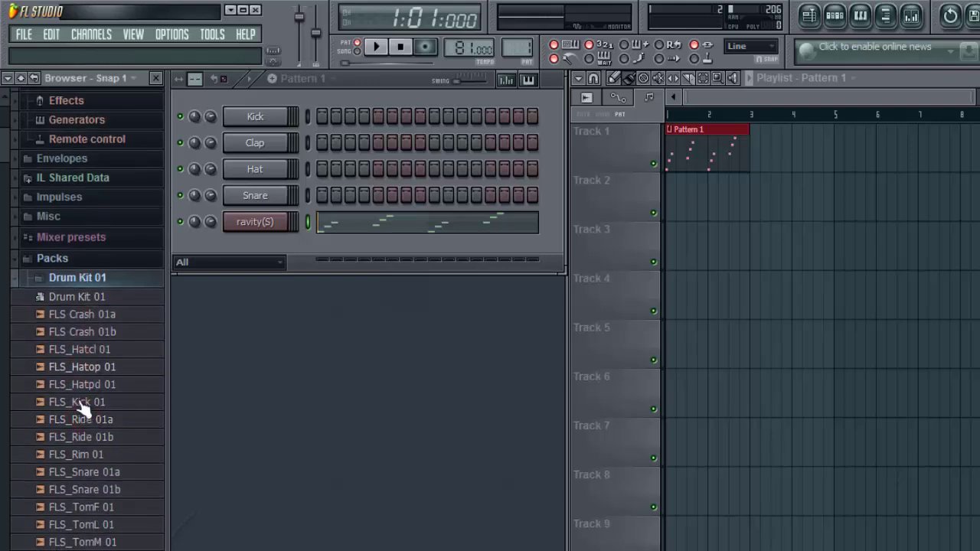
left_click_drag(116, 329, 119, 348)
left_click(118, 349)
left_click(122, 453)
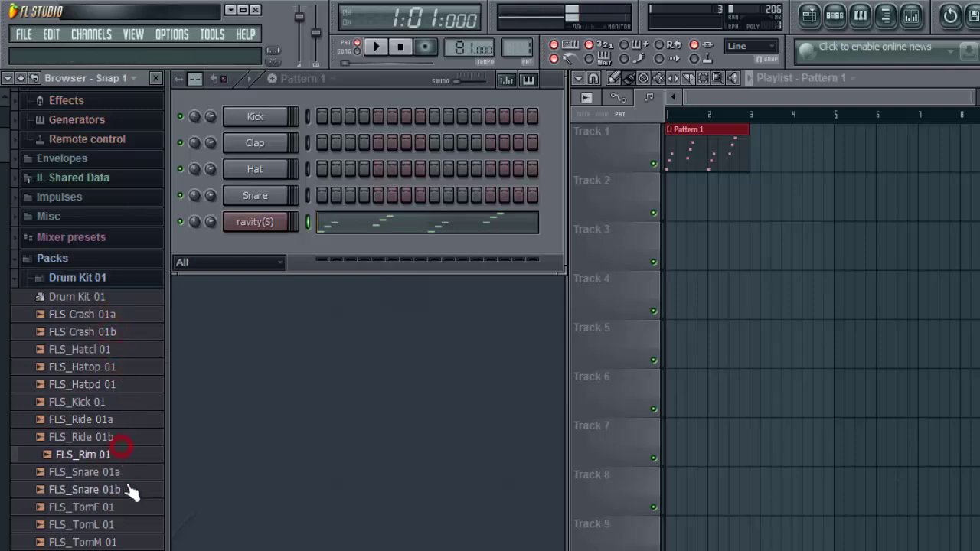
left_click(125, 488)
left_click(128, 508)
left_click(125, 542)
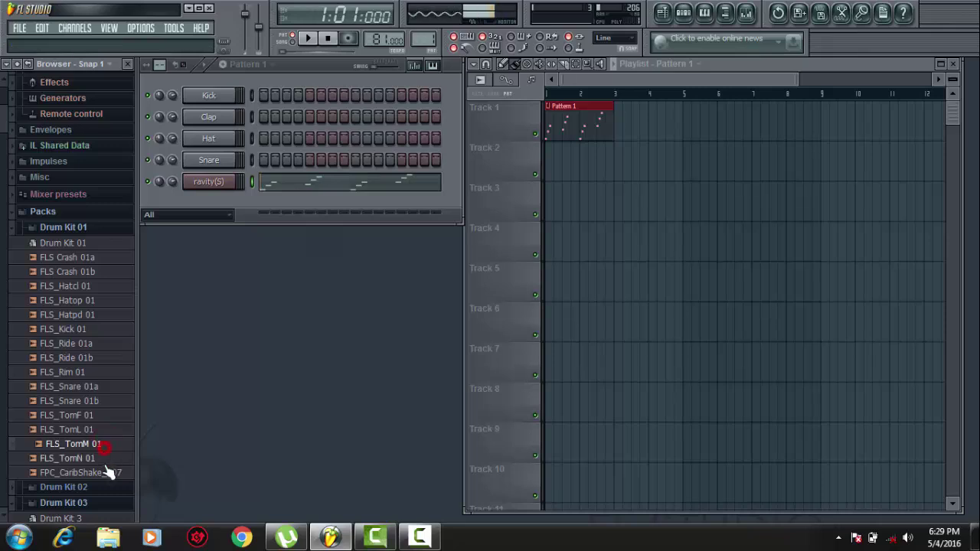
left_click(104, 463)
left_click(107, 472)
left_click(46, 342)
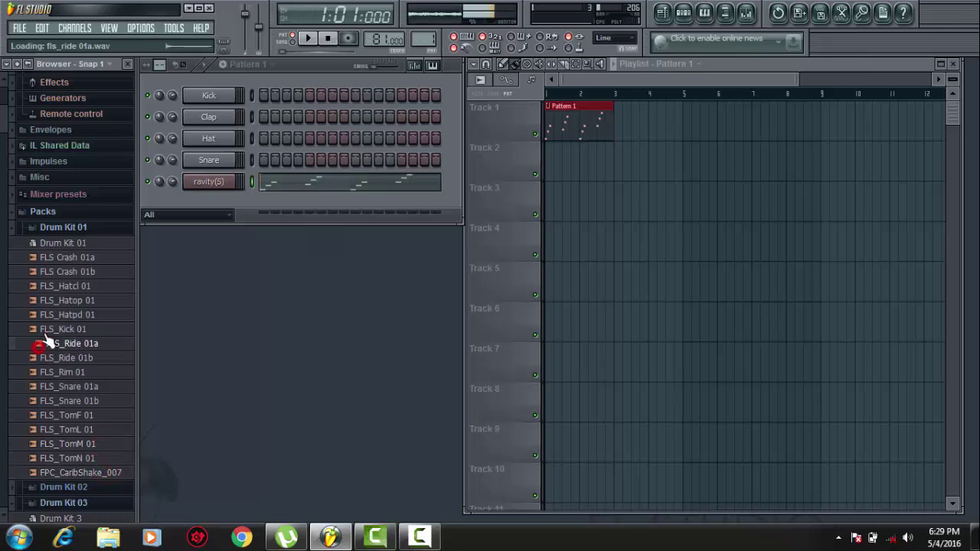
Preview more Drum Kit 01 samples, including FLS Crash 01b, FLS_TomL 01, both FLS_Snare samples, FLS_Rim 01 and FLS_Ride 01b.
left_click(49, 316)
left_click(69, 274)
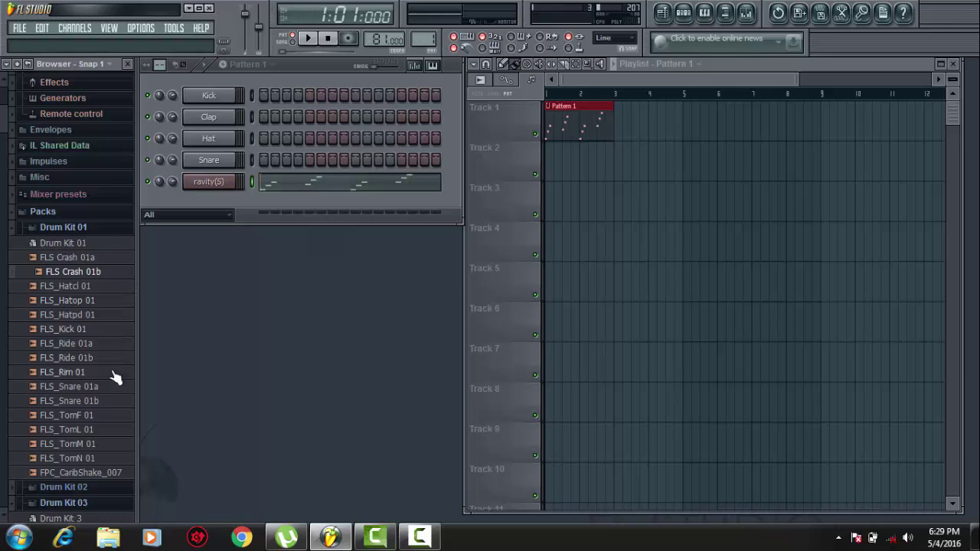
left_click(83, 431)
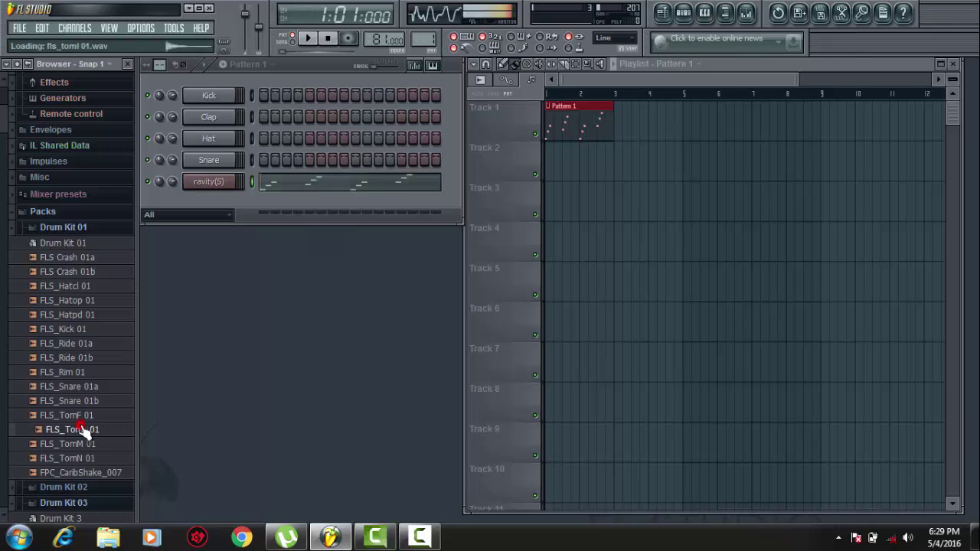
left_click(75, 411)
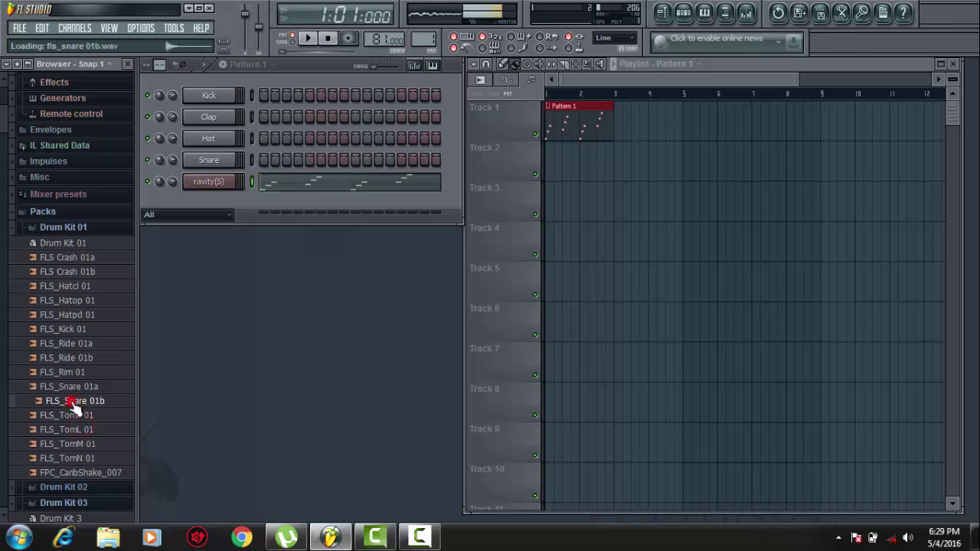
left_click(75, 388)
left_click(73, 373)
left_click(68, 357)
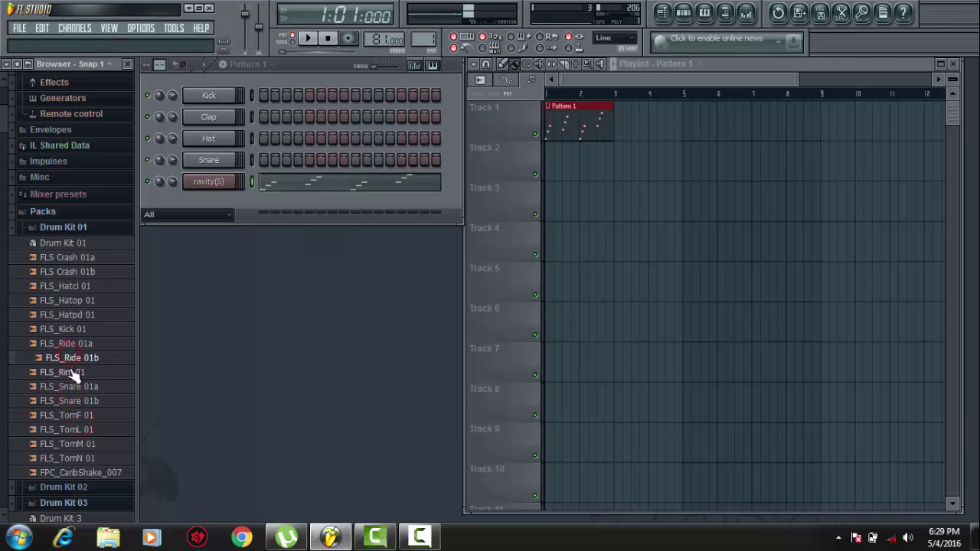
Preview the FLS_Rim 01 sample and add it as a new channel below ravity(S).
left_click(73, 373)
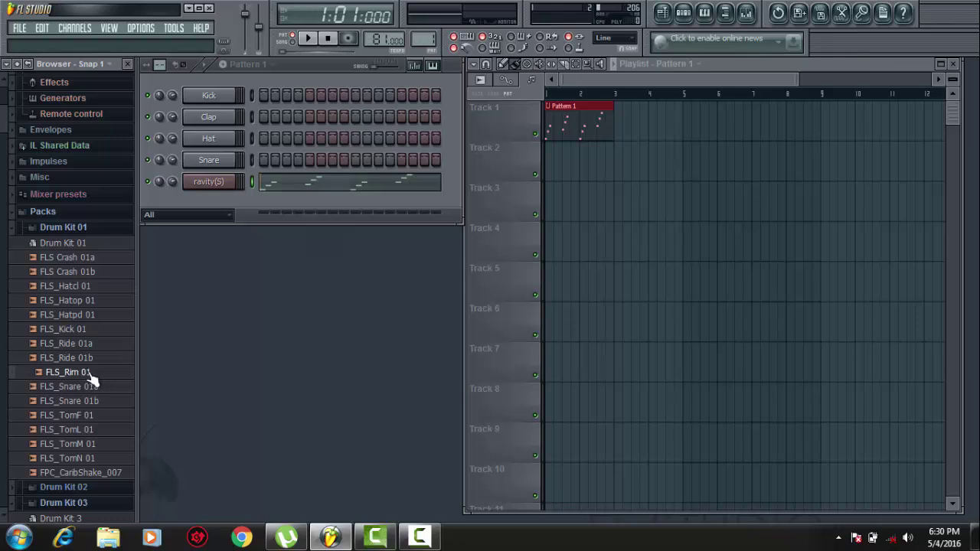
left_click(89, 374)
left_click_drag(89, 375, 217, 209)
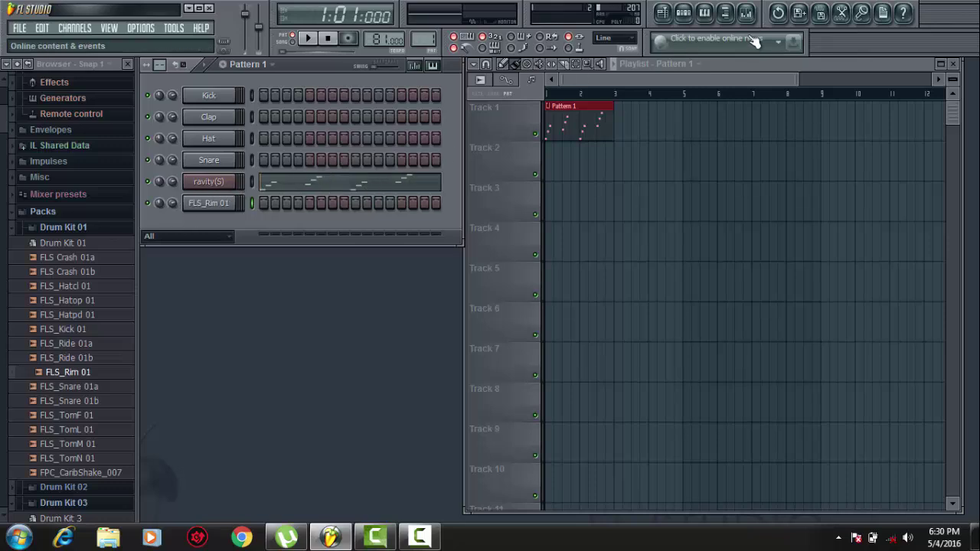
Open the FLS_Rim 01 piano roll, sound several keys from E5 down to G4, and close the piano roll.
left_click(704, 12)
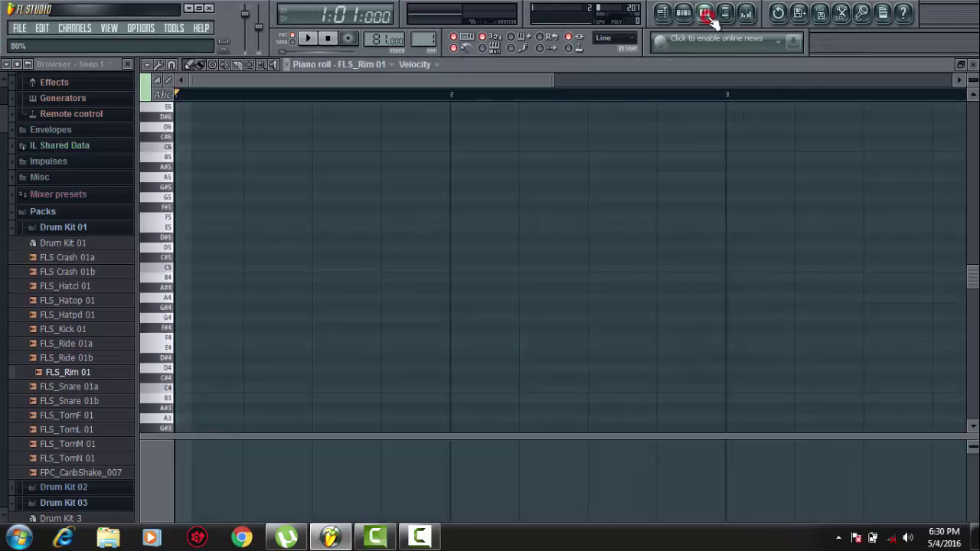
left_click(168, 229)
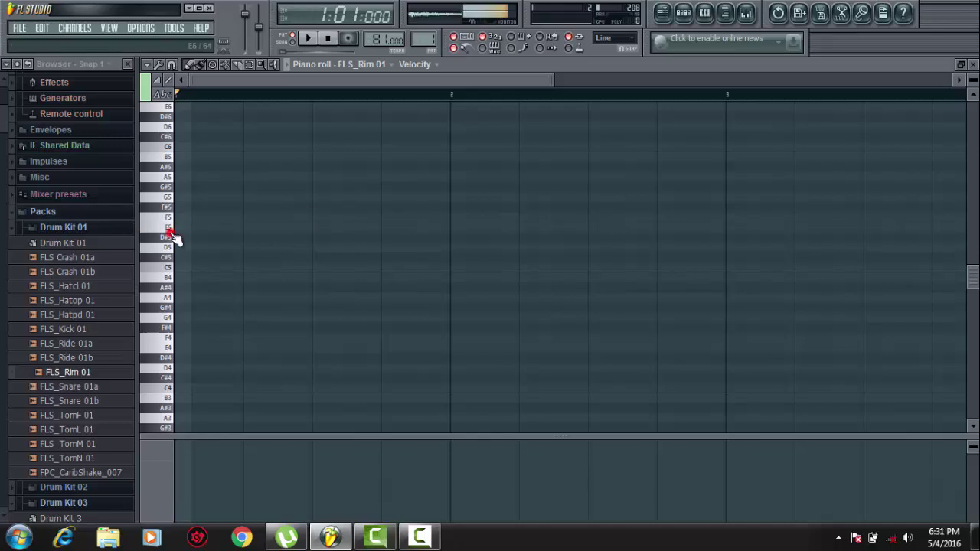
left_click(145, 269)
left_click(148, 284)
left_click(155, 301)
left_click(158, 317)
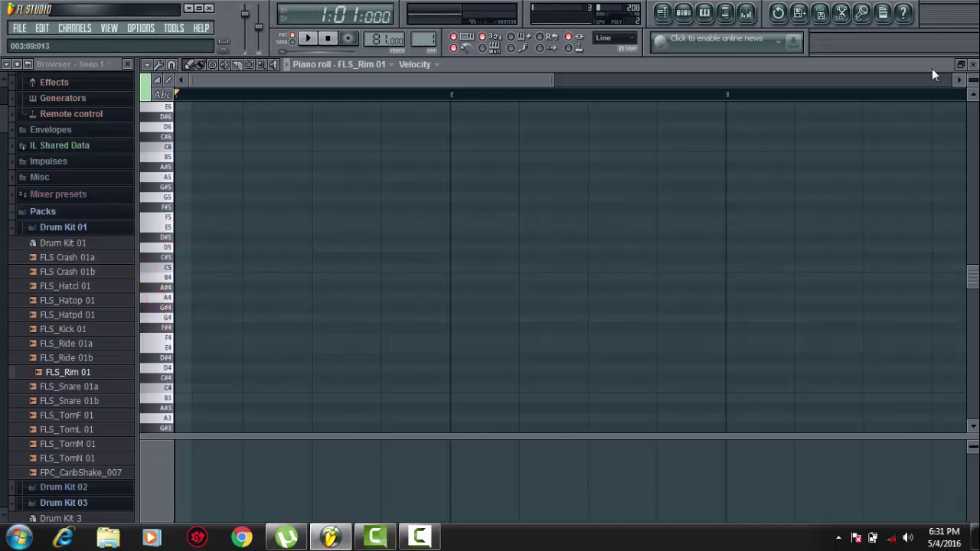
left_click(969, 65)
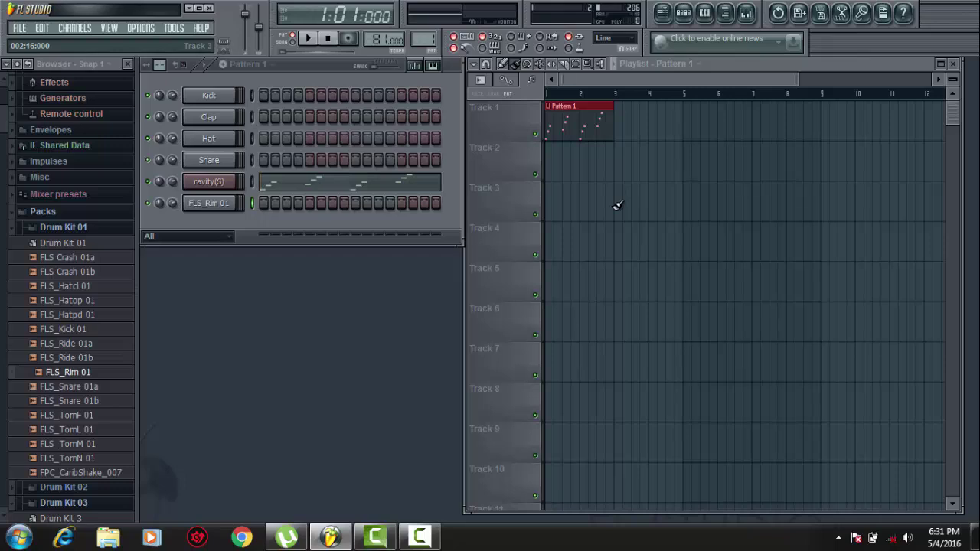
Start pattern playback and clone the ravity(S) channel.
left_click(307, 39)
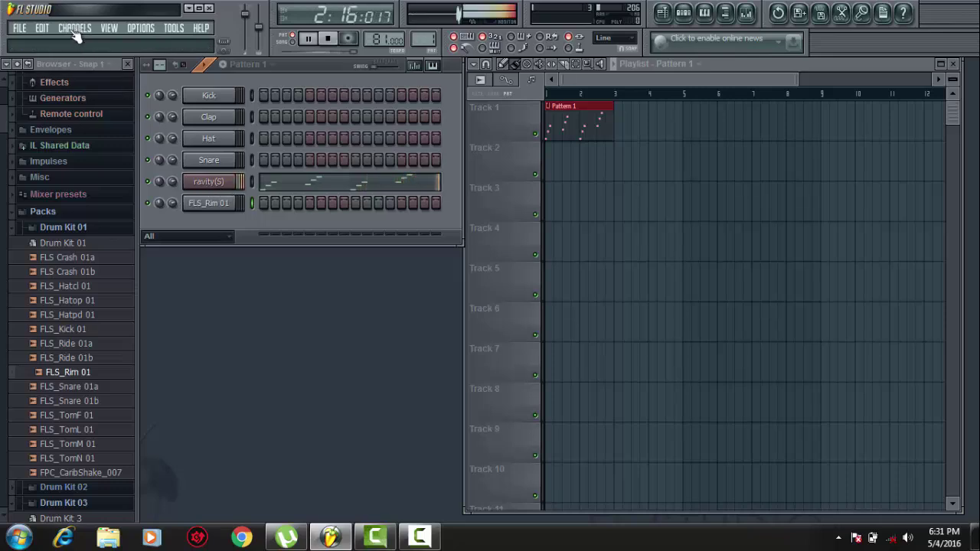
right_click(218, 185)
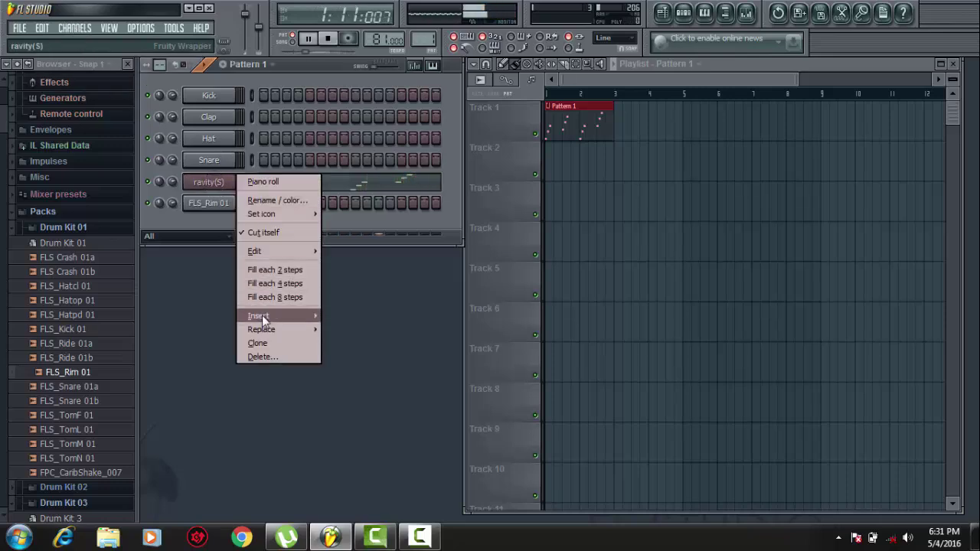
left_click(272, 346)
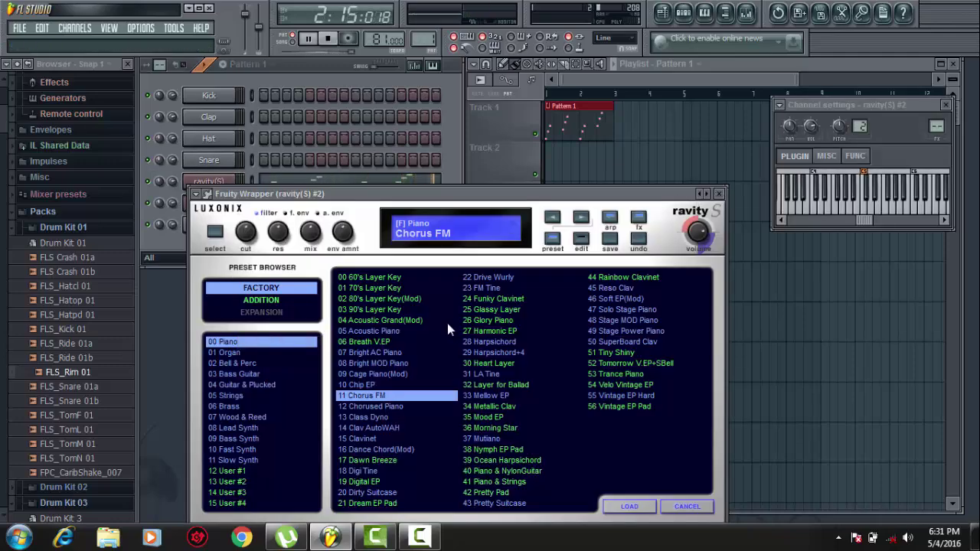
Audition piano presets in the cloned ravity(S) #2, finishing on Harpsichord, then close the plugin and stop playback.
left_click(366, 385)
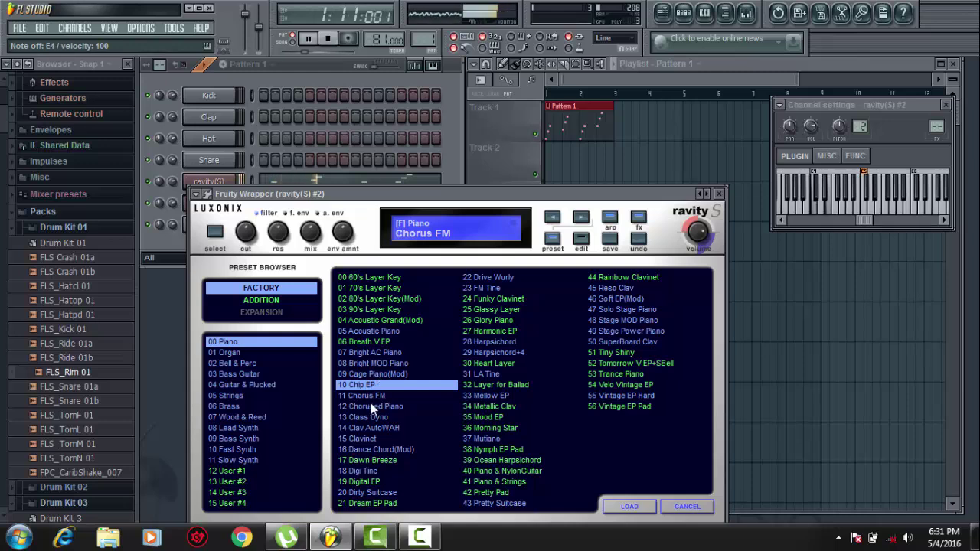
left_click(372, 405)
left_click(371, 417)
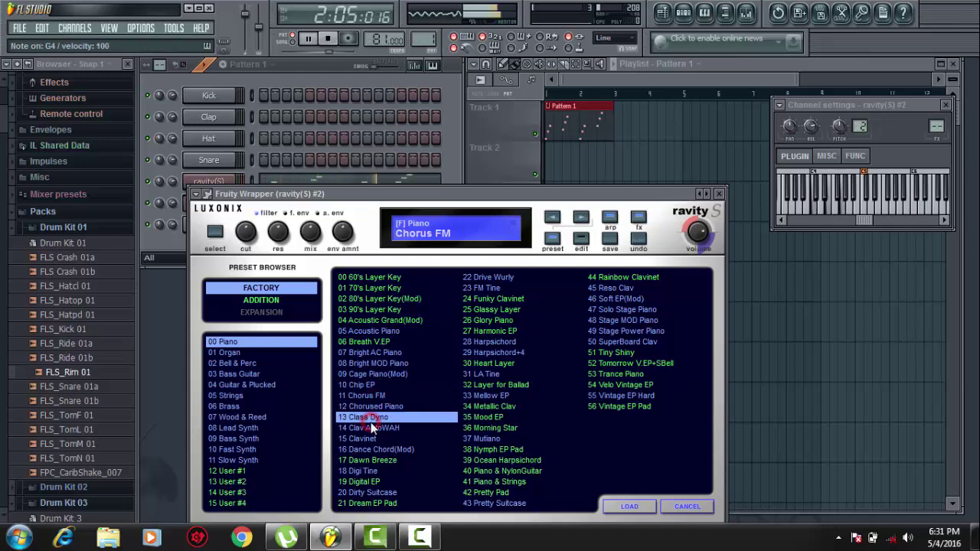
left_click(372, 341)
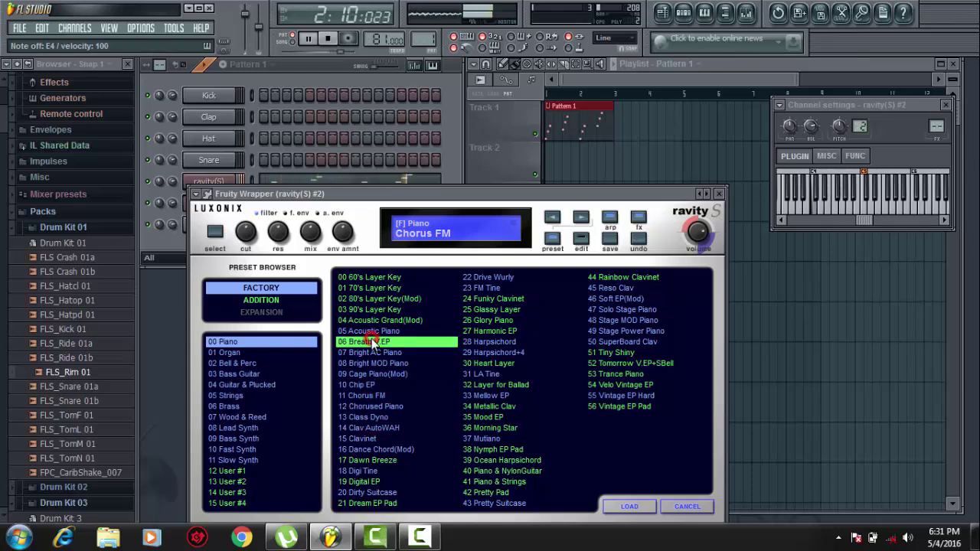
left_click(370, 428)
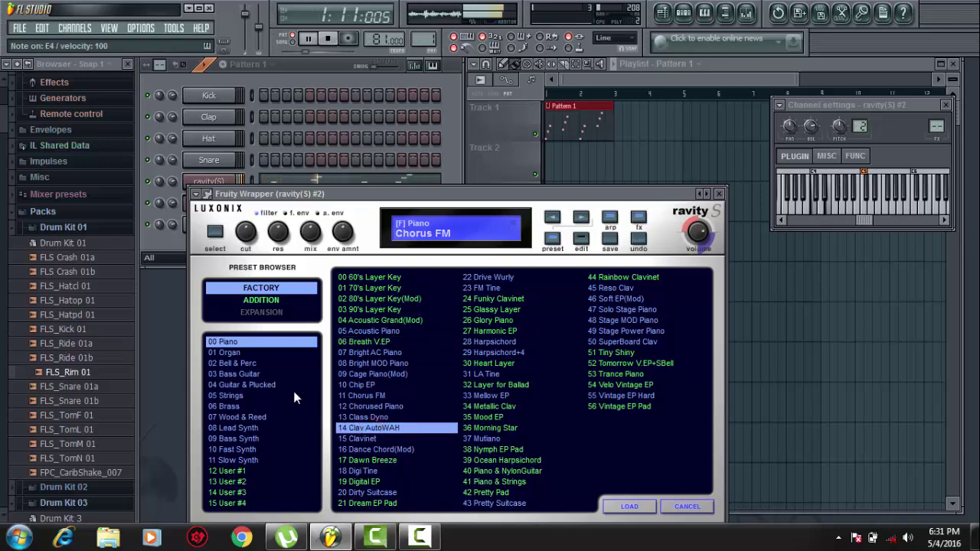
left_click(357, 418)
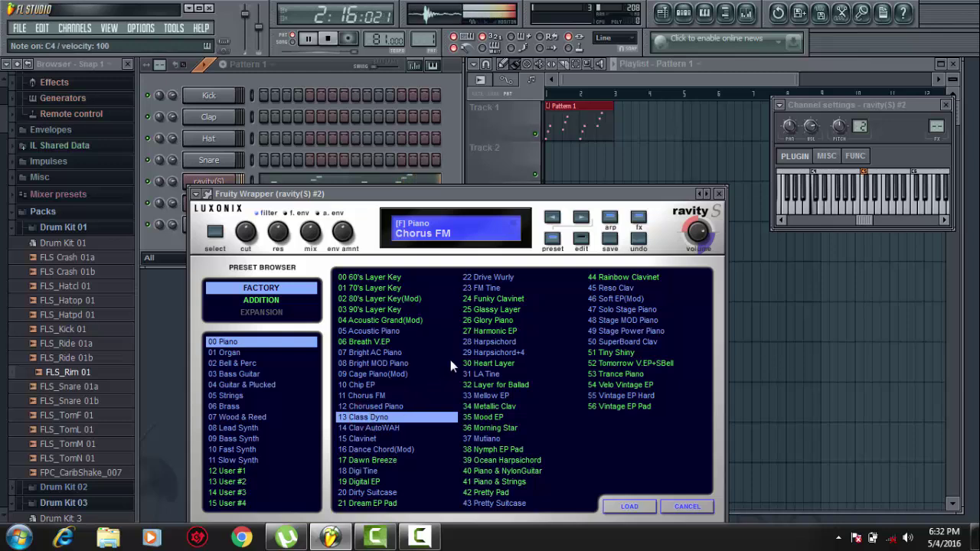
left_click(484, 342)
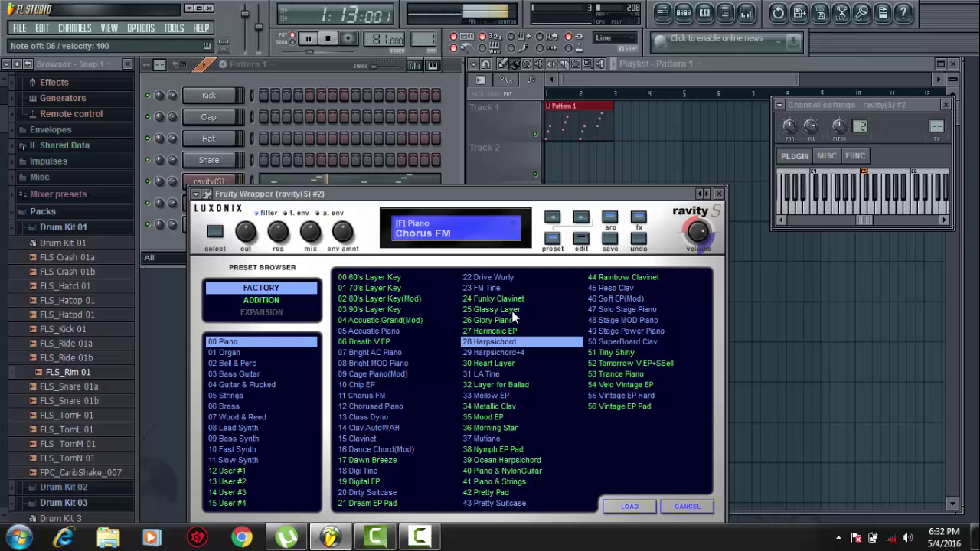
left_click(717, 194)
key("space")
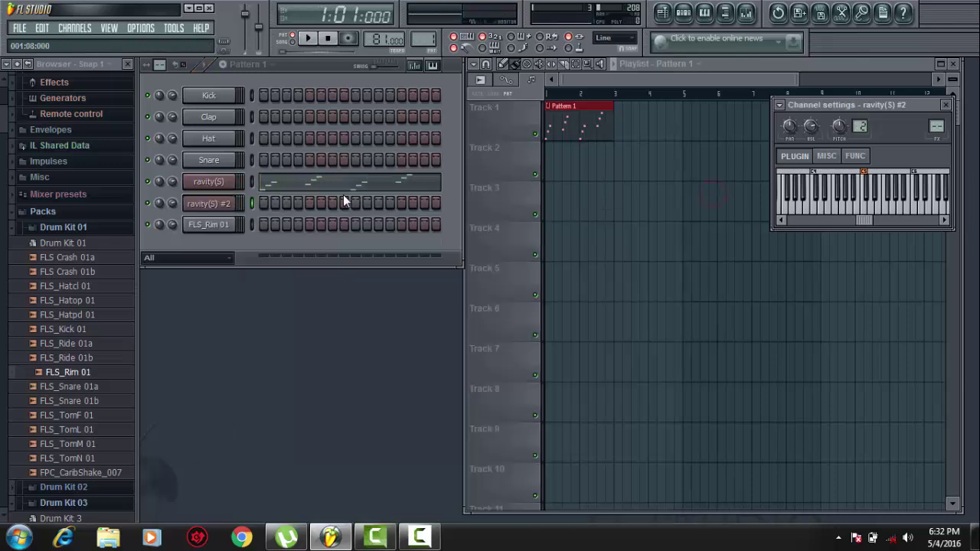
Open the ravity(S) #2 piano roll, briefly play the pattern and sound the C4, E4 and G4 keys.
right_click(230, 202)
left_click(253, 203)
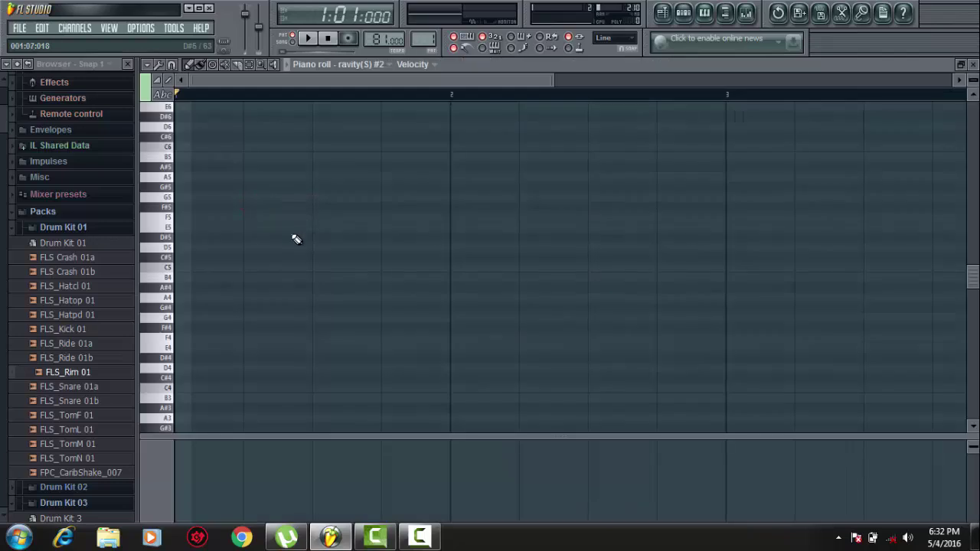
key("space")
key("space")
key("z")
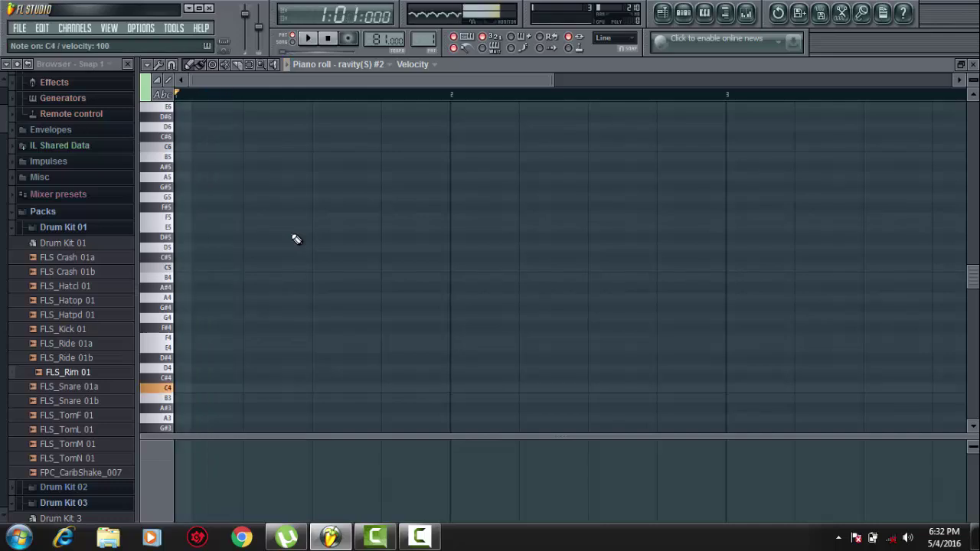
key("c")
key("b")
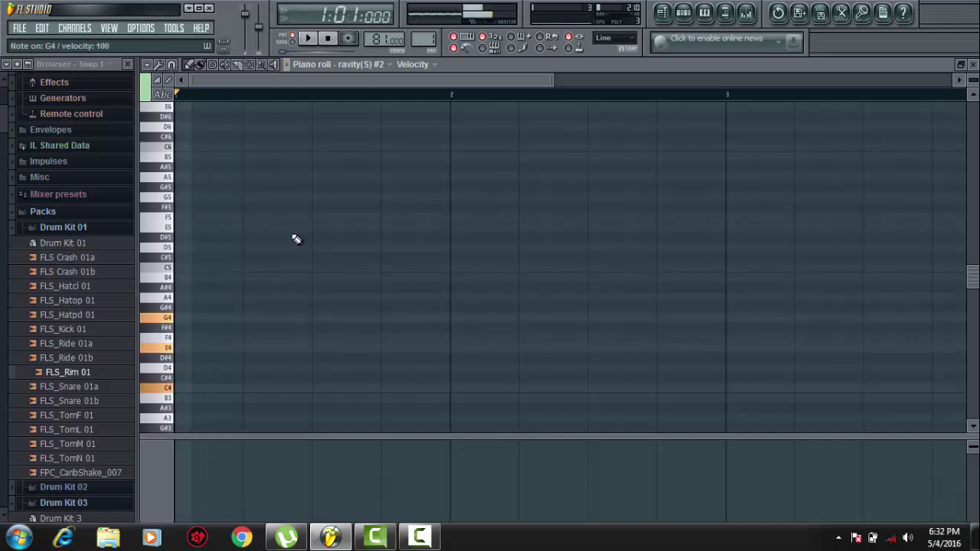
Draw a one-step C4, E4 and G4 chord at the third step of bar 1 and briefly play it.
left_click(214, 387)
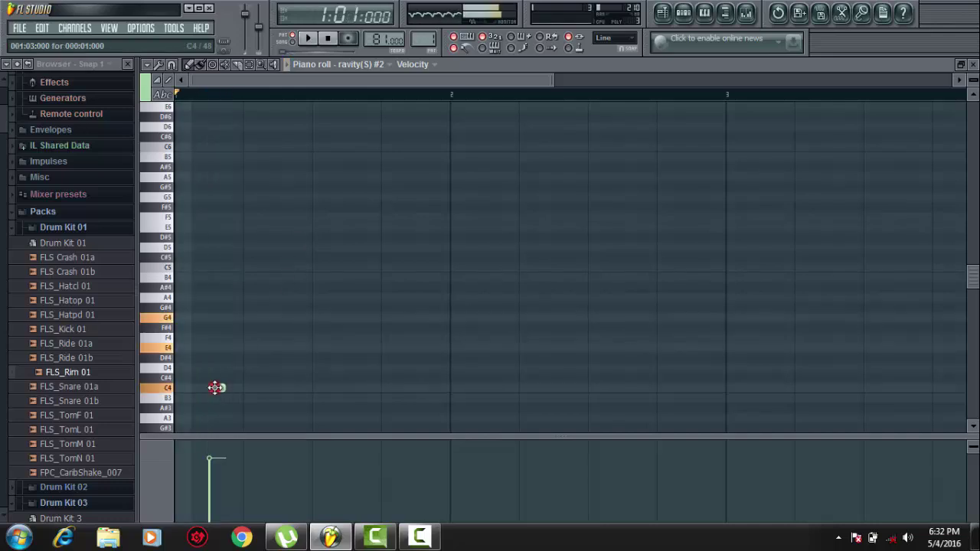
left_click(215, 347)
left_click(214, 317)
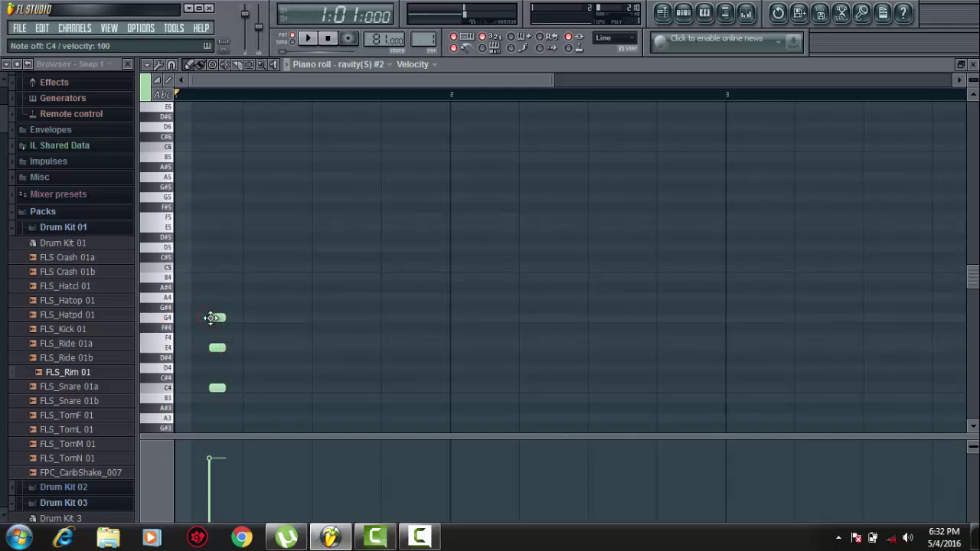
key("space")
key("space")
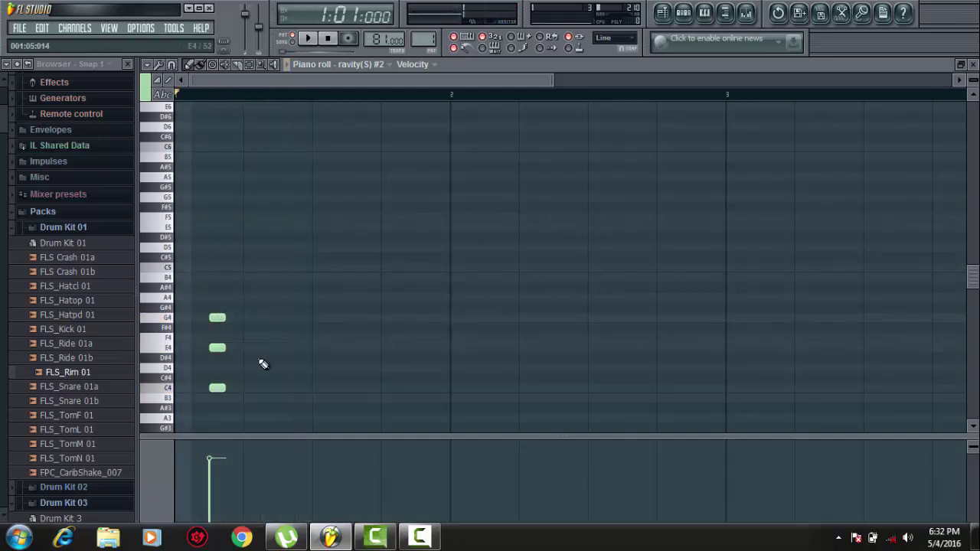
Draw another one-step C4, E4 and G4 chord at the seventh step of bar 1 and play the pattern.
left_click(284, 388)
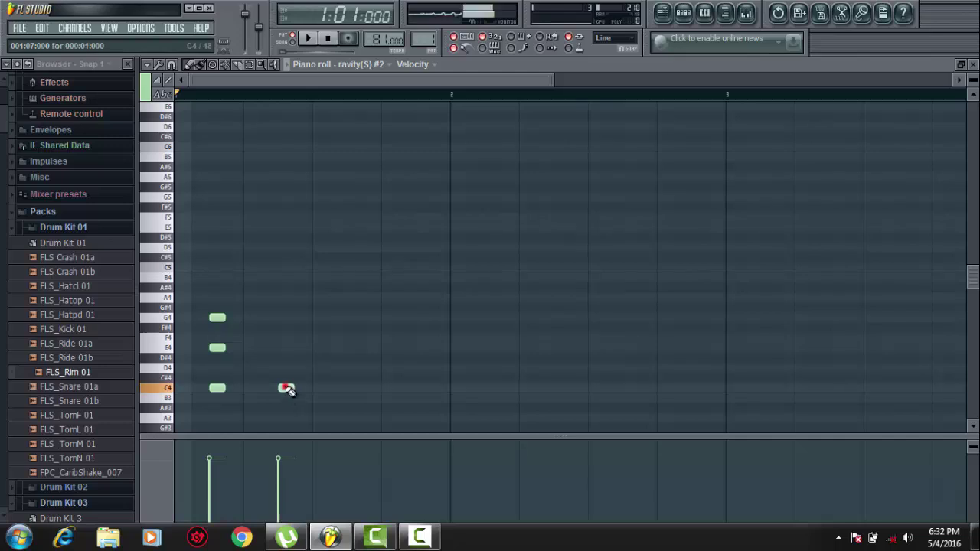
left_click(284, 347)
left_click(284, 318)
key("space")
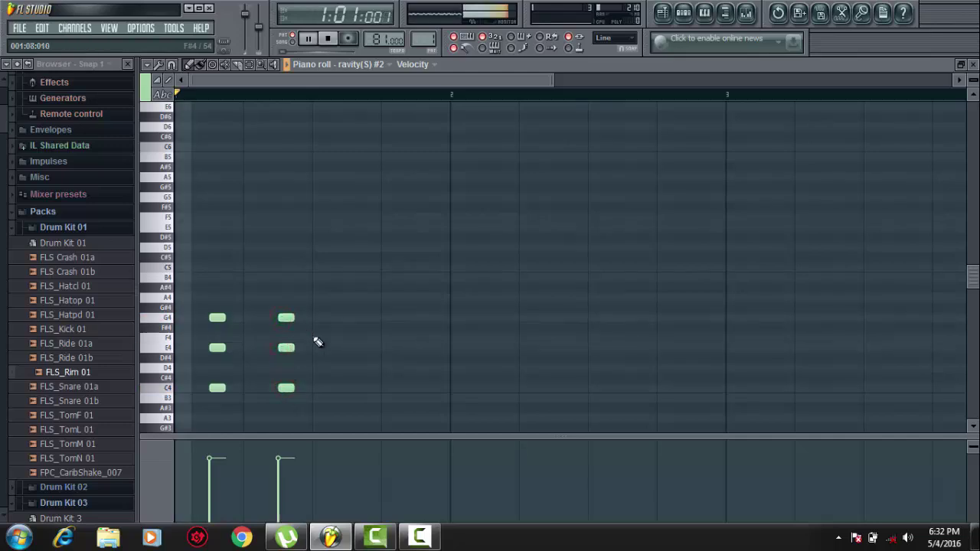
key("space")
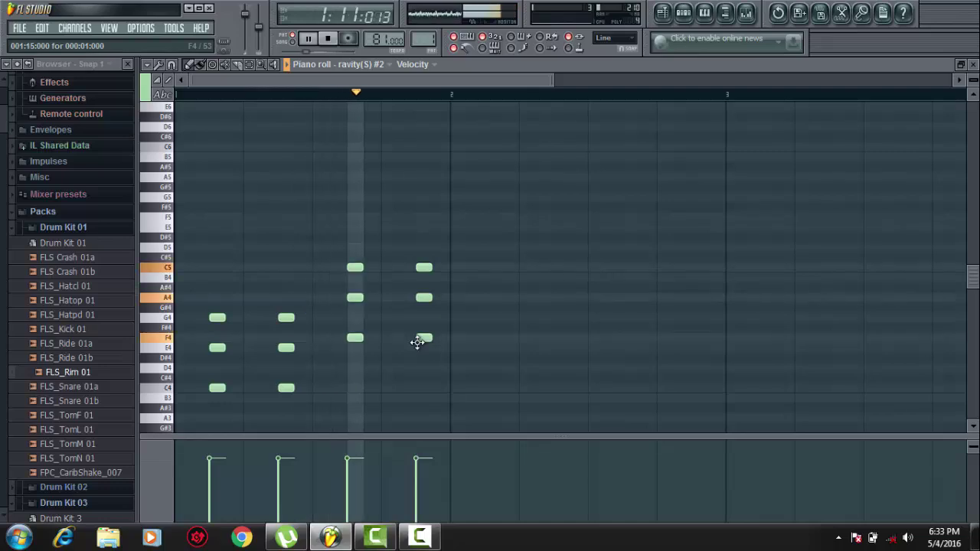
key("space")
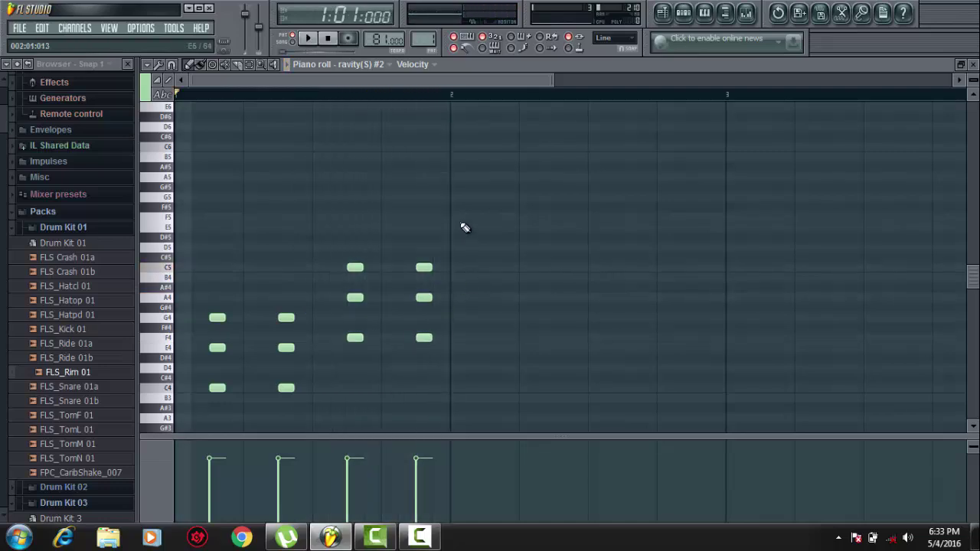
Copy the two F4, A4 and C5 chords to steps 3 and 7 of bar 2, transposed to C4, E4 and G4.
left_click_drag(457, 216, 318, 390)
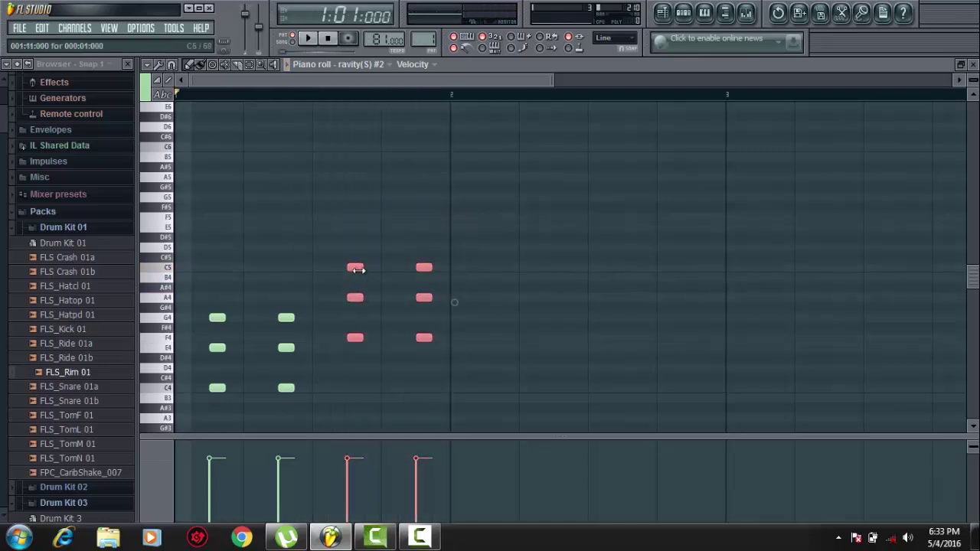
left_click_drag(357, 266, 504, 317)
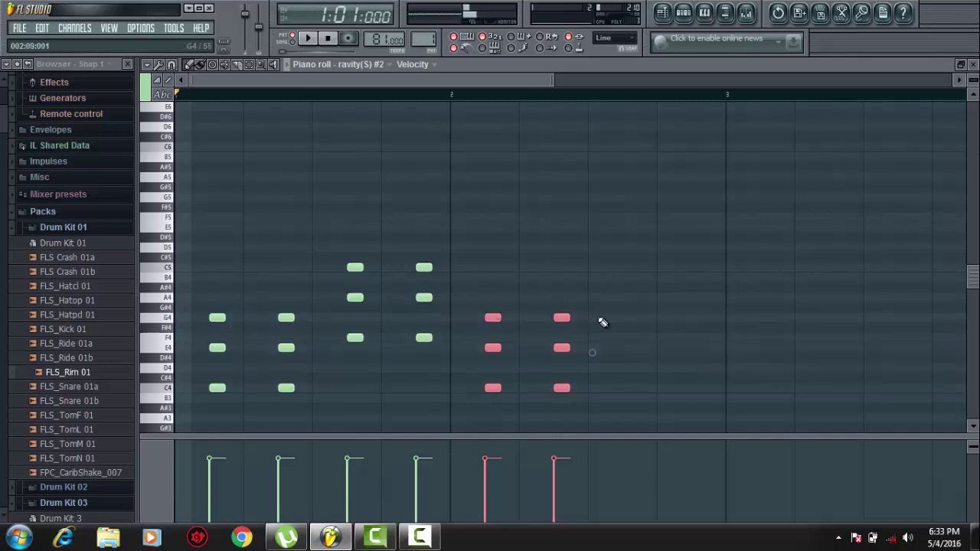
Sound the C4-E4-G4, F4-A4-C5 and G4-B4-D5 chords on the ravity(S) #2 channel.
key("b")
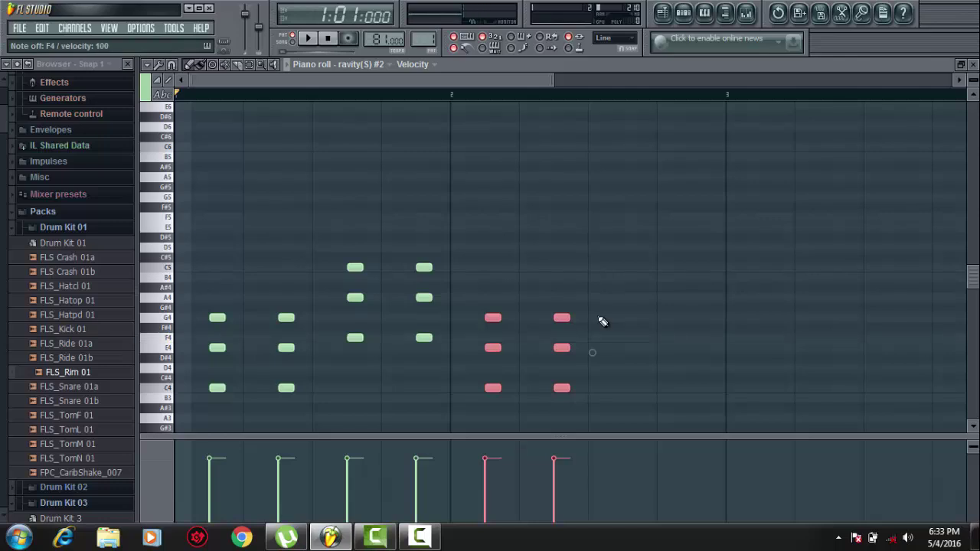
key("z")
key("c")
key("b")
key("v")
key("n")
key("comma")
key("b")
key("m")
key("period")
key("b")
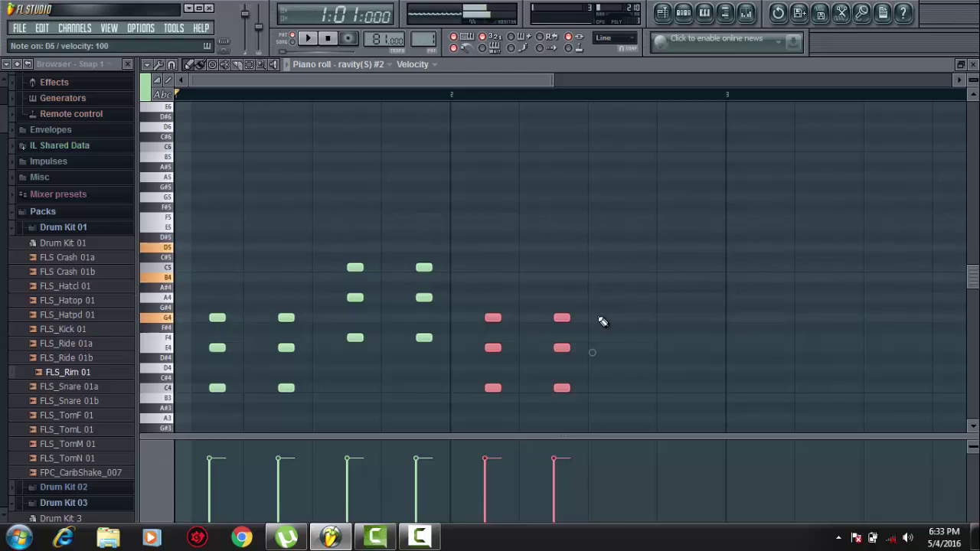
Draw one-step G4, B4 and D5 chords at steps 11 and 15 of bar 2.
left_click(632, 319)
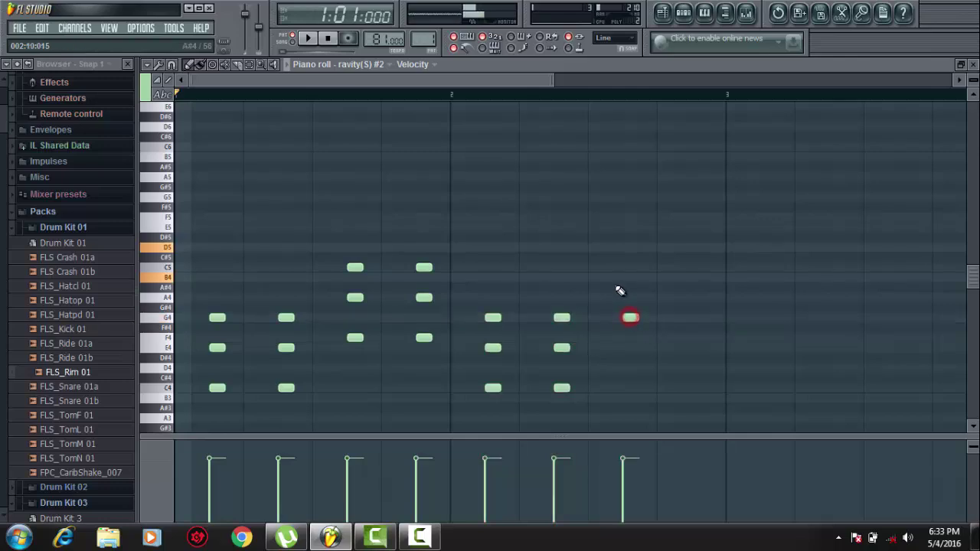
left_click(629, 278)
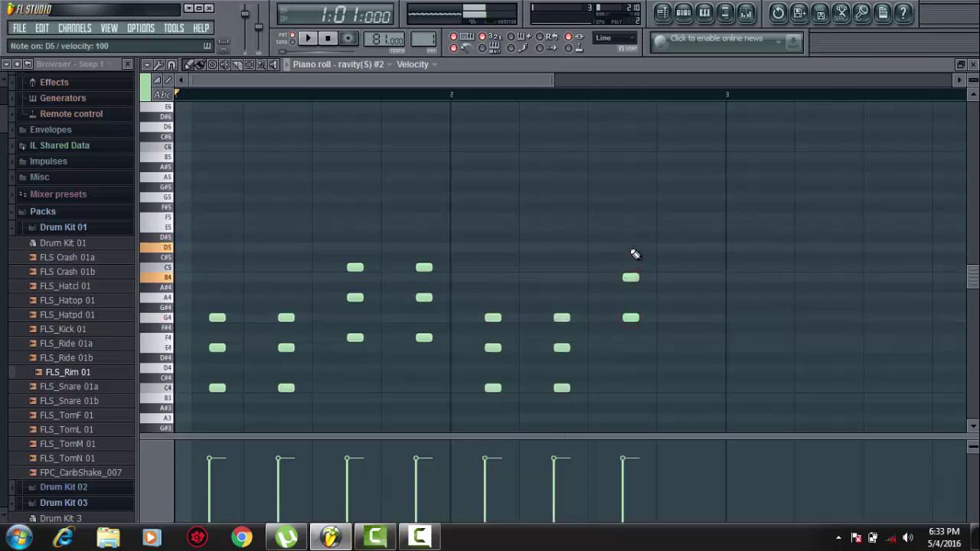
left_click(699, 246)
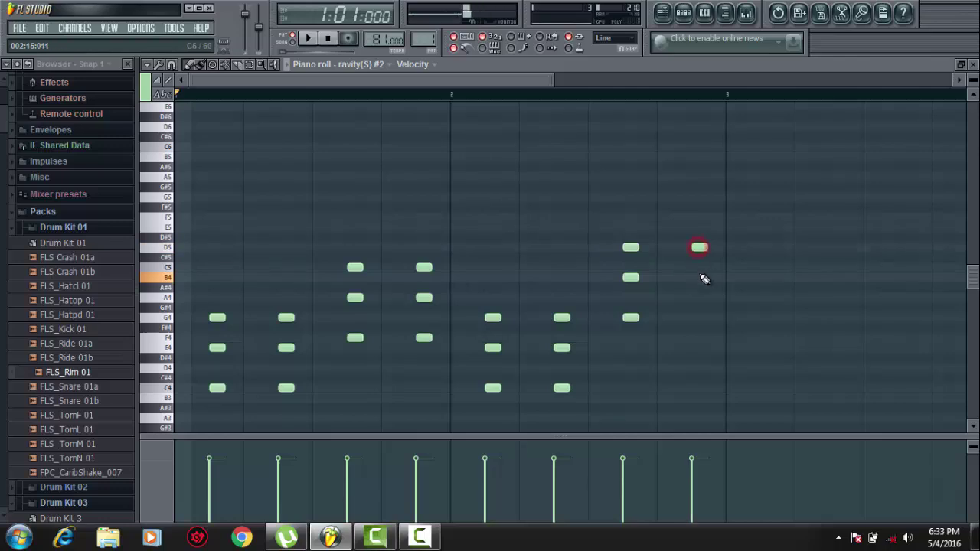
left_click(698, 277)
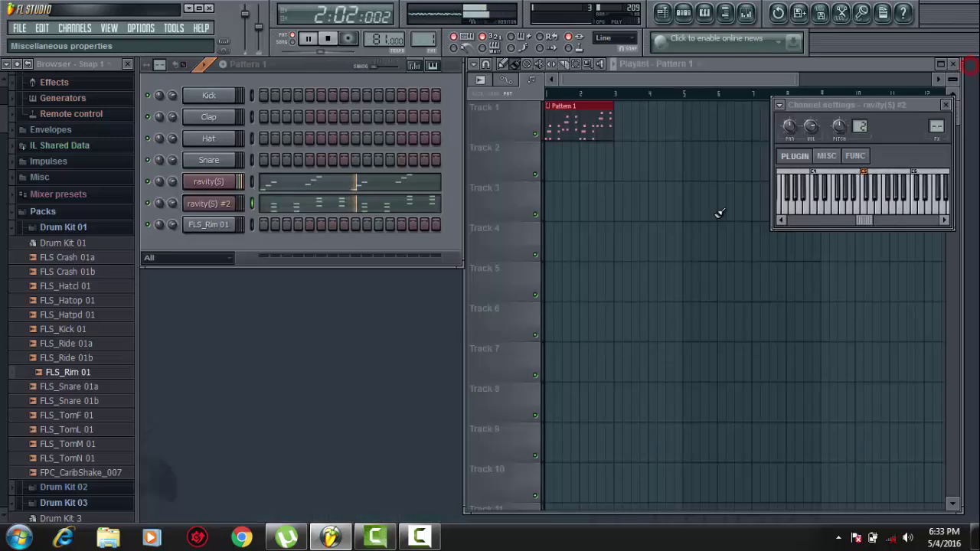
Close the piano roll, select the empty Pattern 2 and set playback to song mode.
left_click(972, 64)
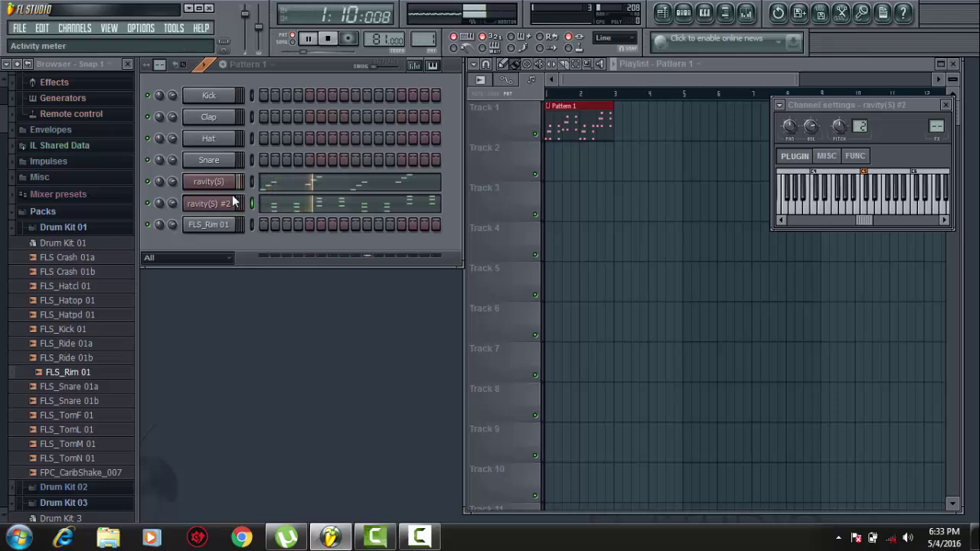
left_click(427, 39)
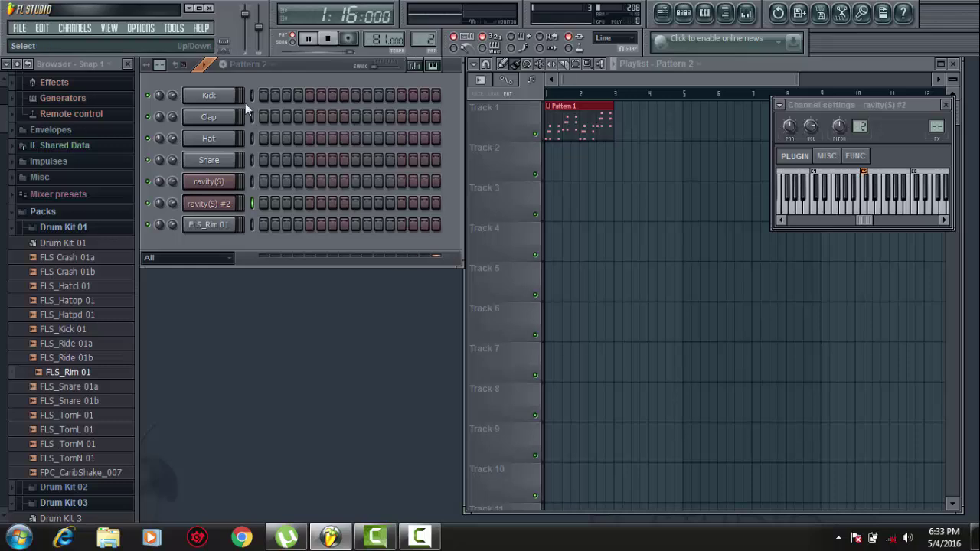
left_click(291, 42)
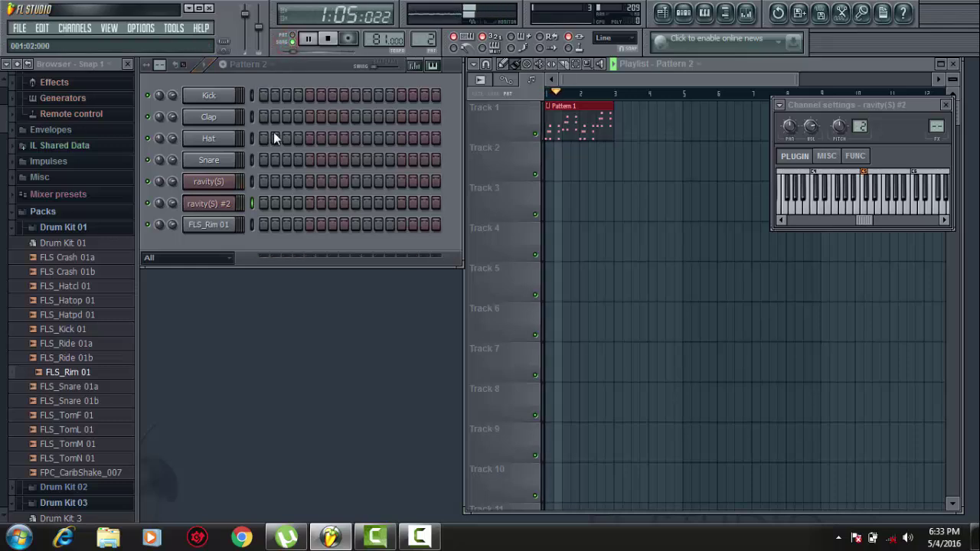
Collapse the Drum Kit 01, Drum Kit 03 and Drum Kit 06 folders in the browser.
left_click(87, 227)
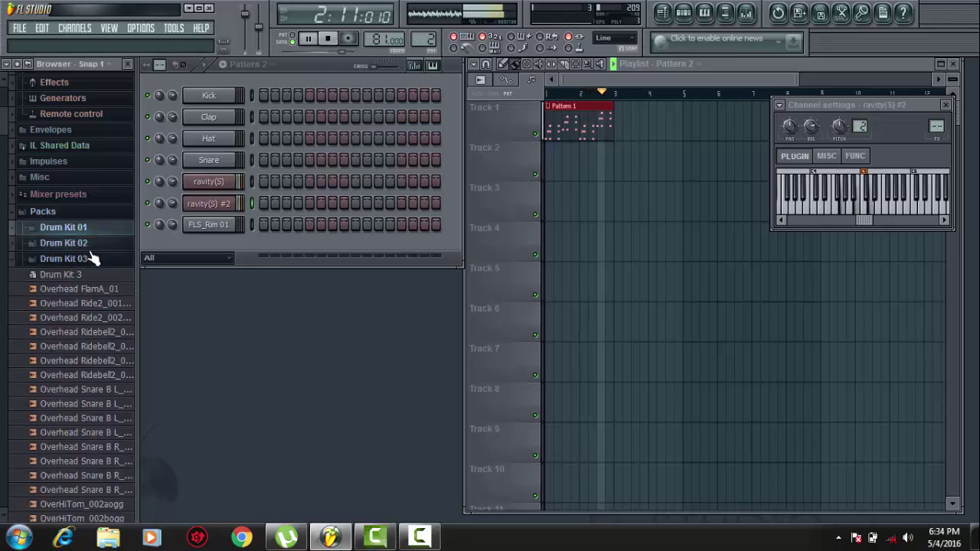
left_click(84, 259)
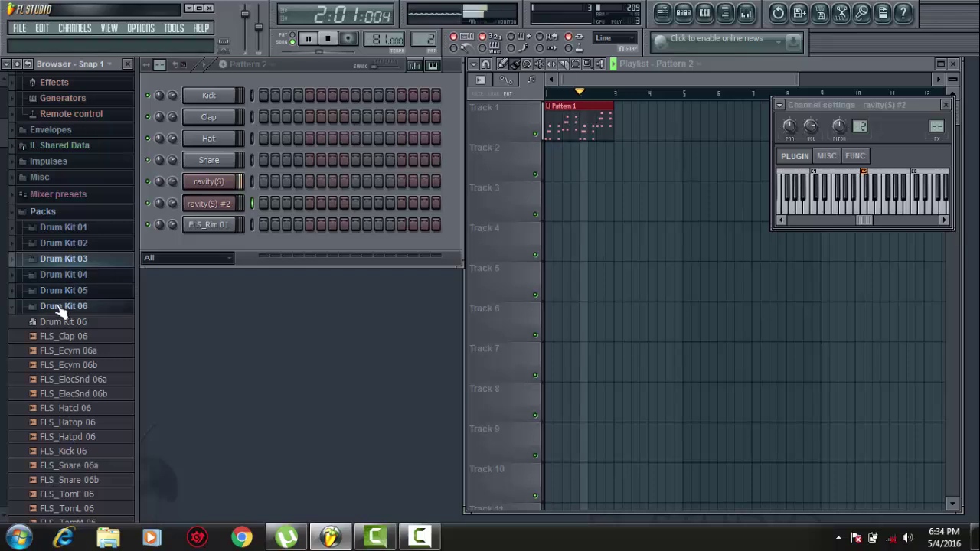
left_click(61, 305)
Audition kick samples such as FPC_Kick_GiReal_006 in the Legacy FPC Kick Drums folder, then collapse the FPC folder.
scroll(63, 306, "down", 5)
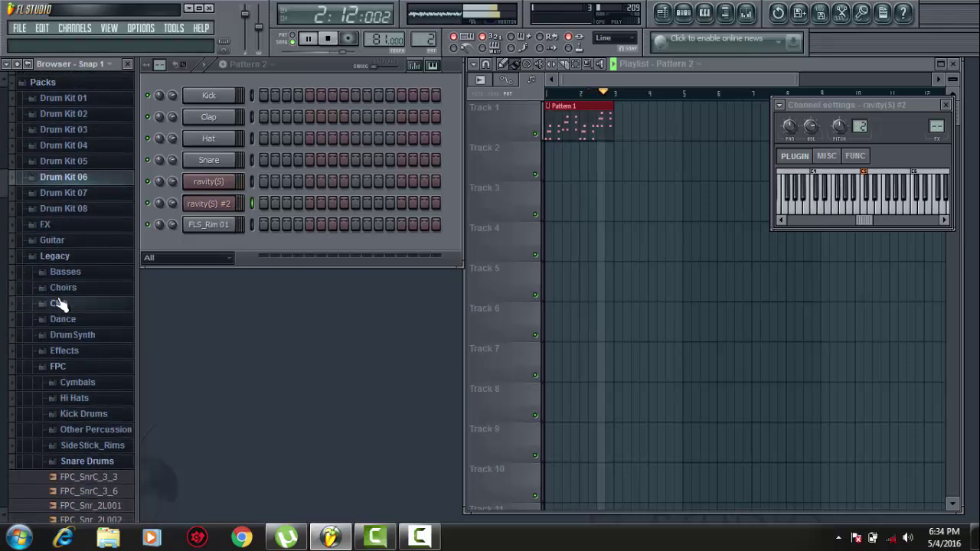
scroll(63, 306, "up", 4)
scroll(81, 328, "down", 3)
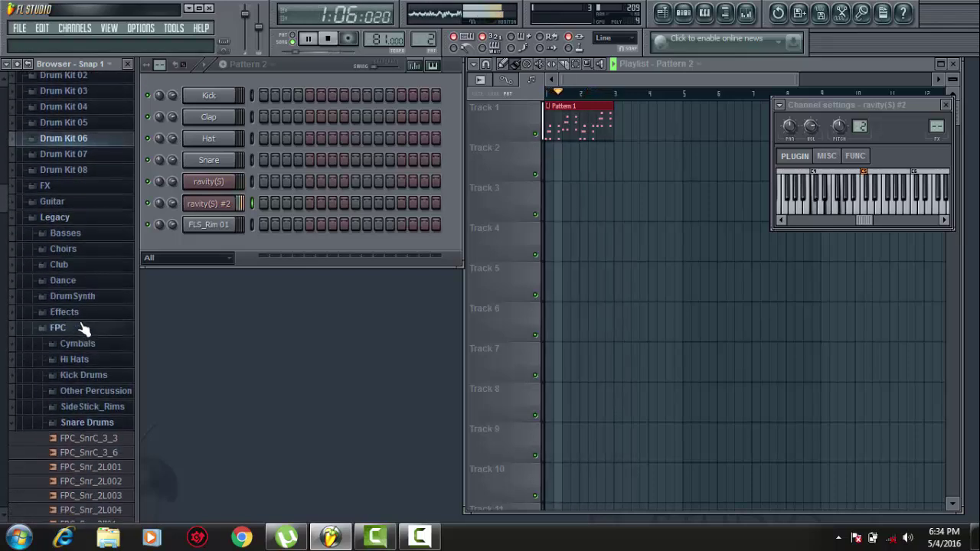
left_click(84, 372)
left_click(84, 373)
left_click(91, 402)
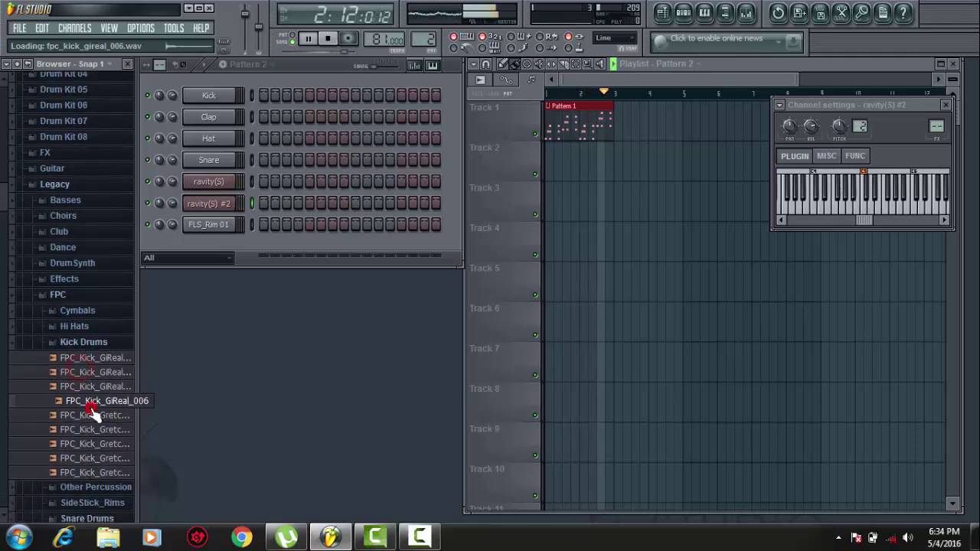
left_click(91, 432)
left_click(74, 342)
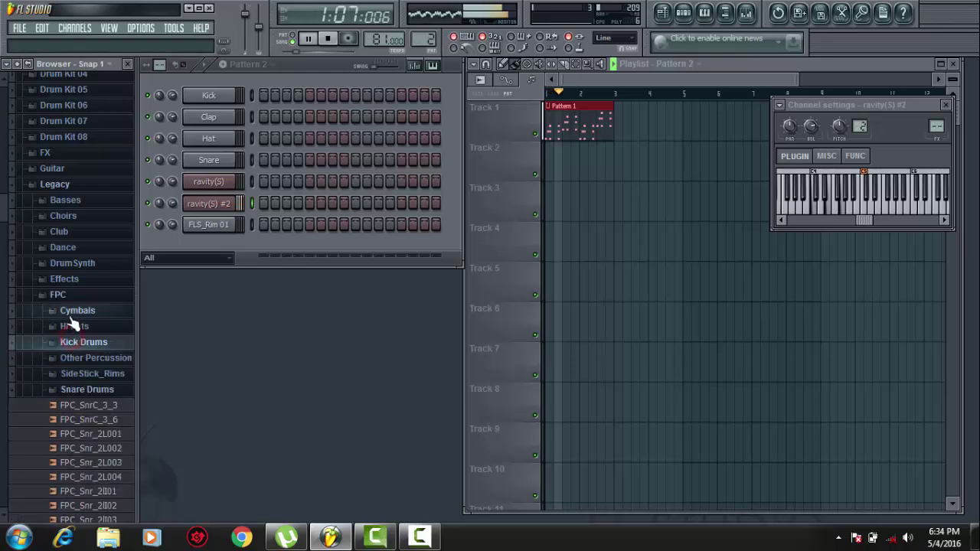
scroll(72, 324, "up", 2)
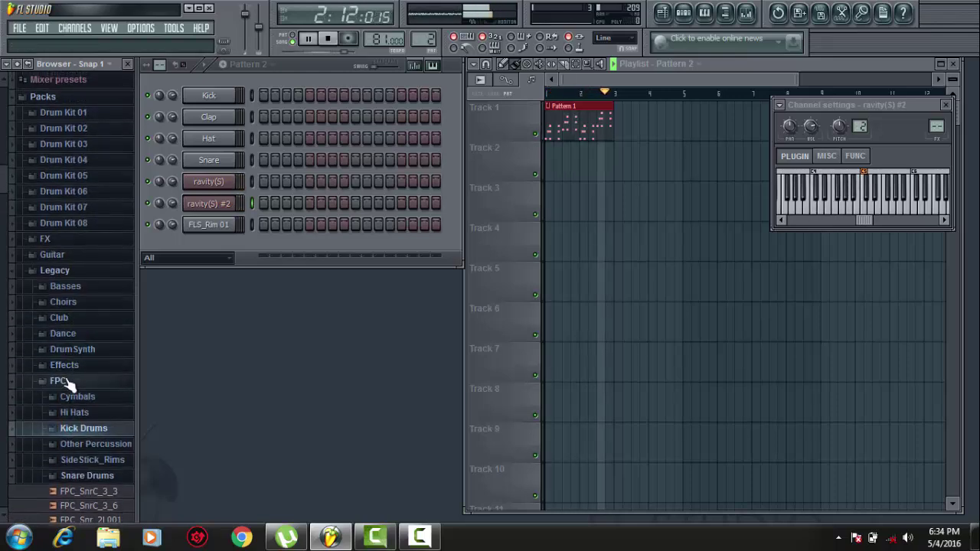
left_click(67, 383)
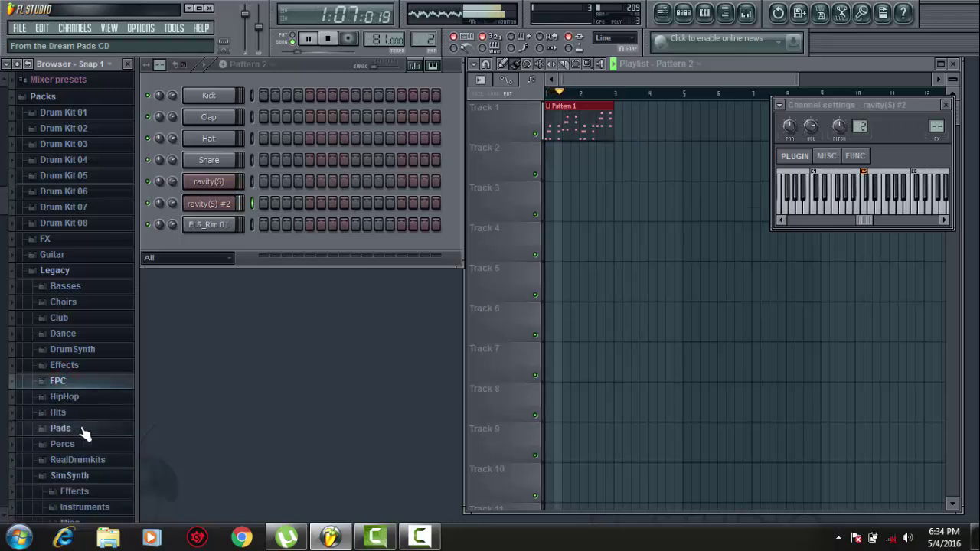
Audition kicks in the Legacy HipHop folder and load HIP_Kick_5 onto the Kick channel.
left_click(74, 400)
scroll(76, 406, "down", 4)
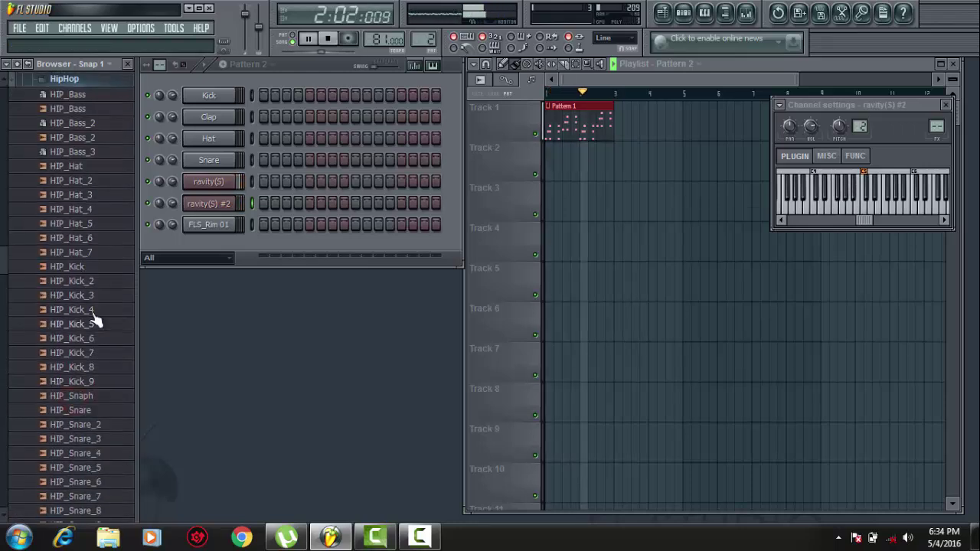
left_click(94, 310)
left_click(94, 325)
left_click_drag(94, 337, 222, 98)
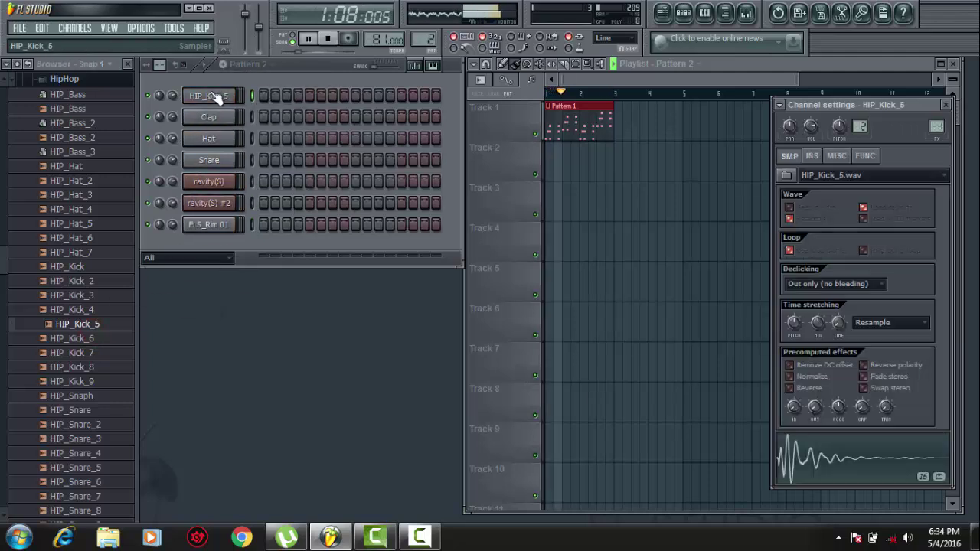
Draw a C5 note at step 1 of bar 1 in the HIP_Kick_5 piano roll and set playback to pattern mode.
right_click(217, 95)
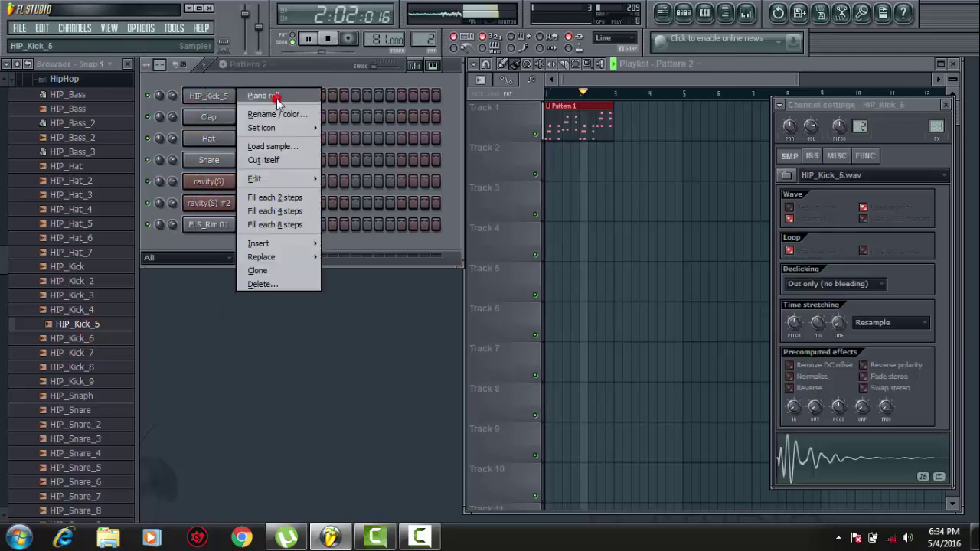
left_click(275, 99)
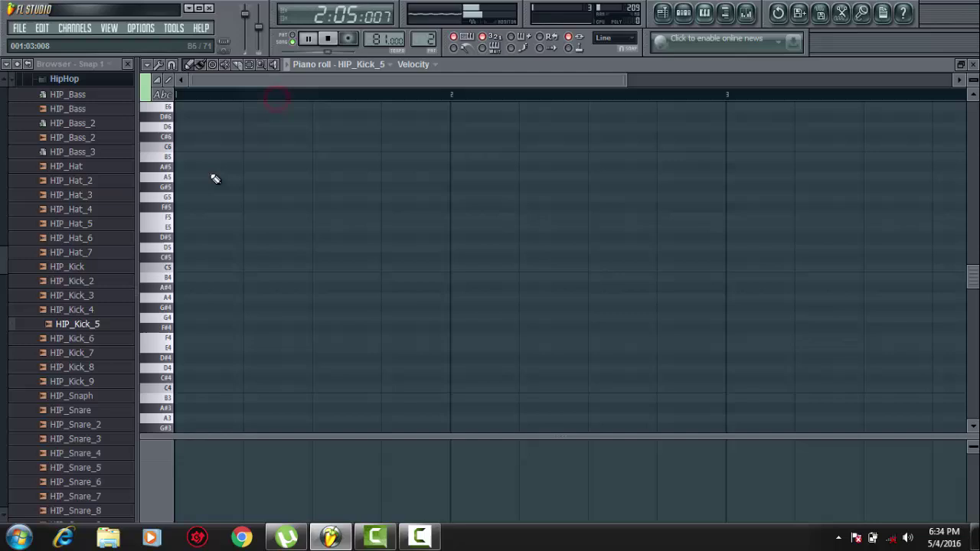
left_click(177, 269)
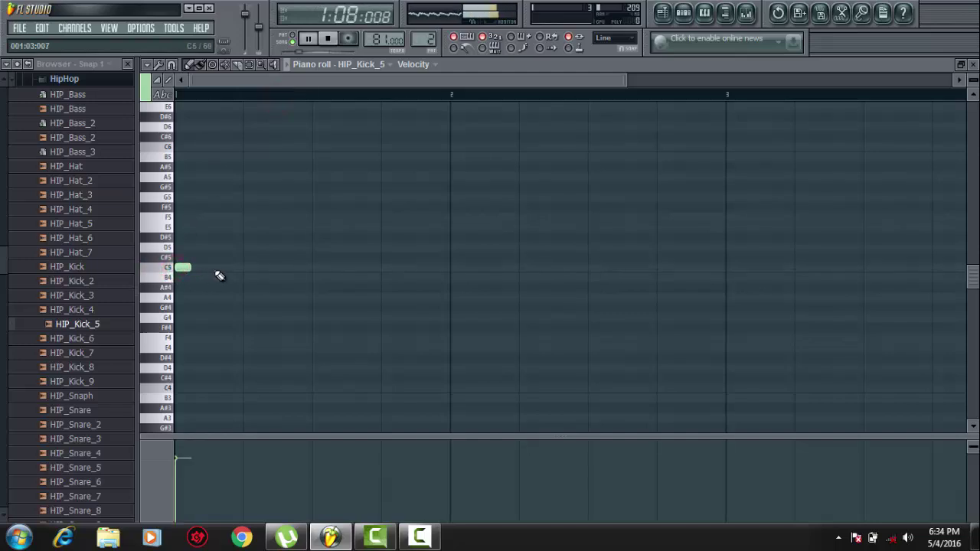
left_click(289, 40)
key("space")
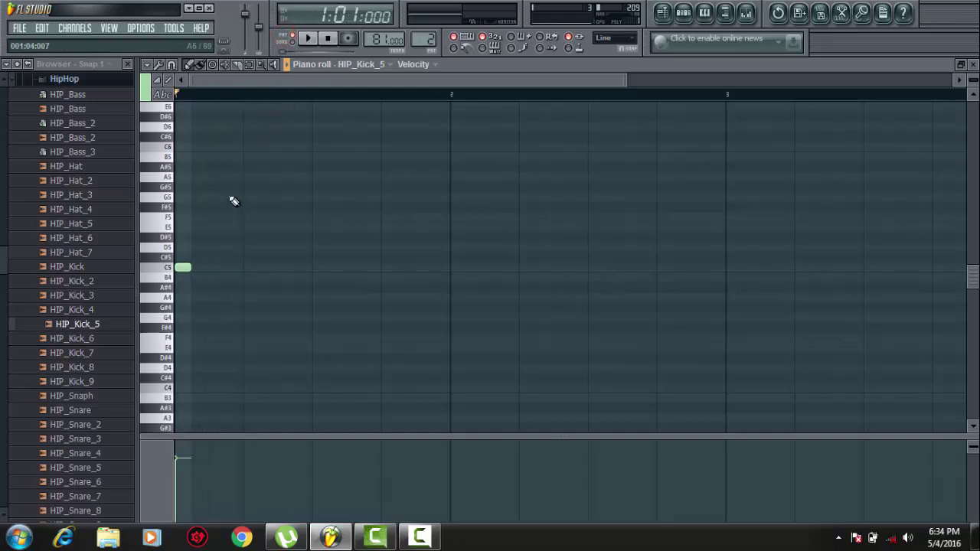
Add one-step C5 kick notes at steps 5 and 9 of bar 1, playing the pattern between edits.
key("space")
key("space")
key("space")
key("space")
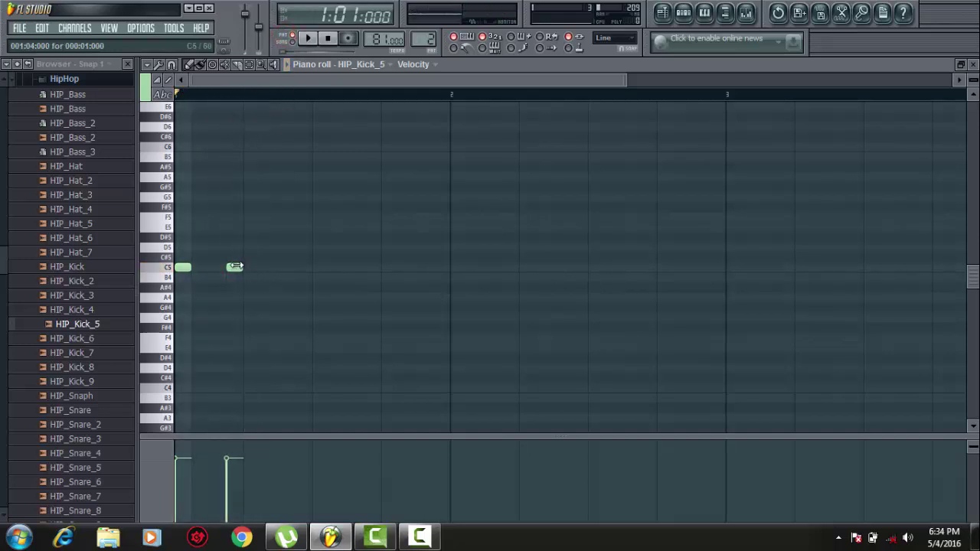
key("space")
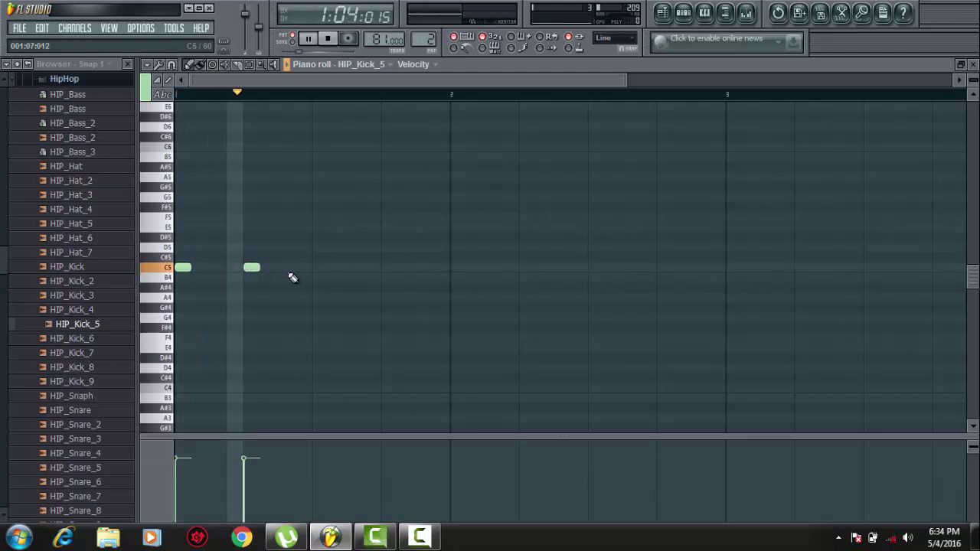
key("space")
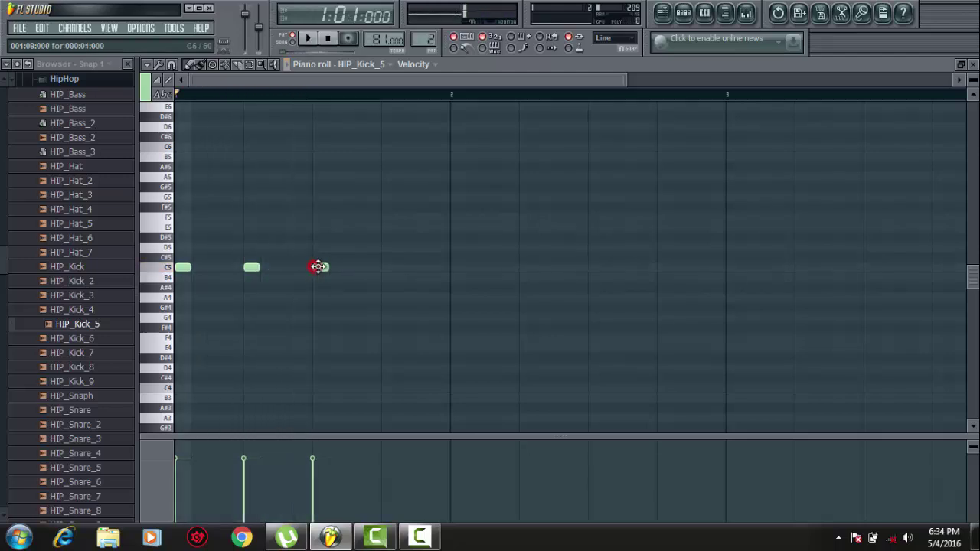
key("space")
Add C5 kick notes at step 13 of bar 1 and at steps 1, 5, 9 and 13 of bar 2.
left_click(381, 266)
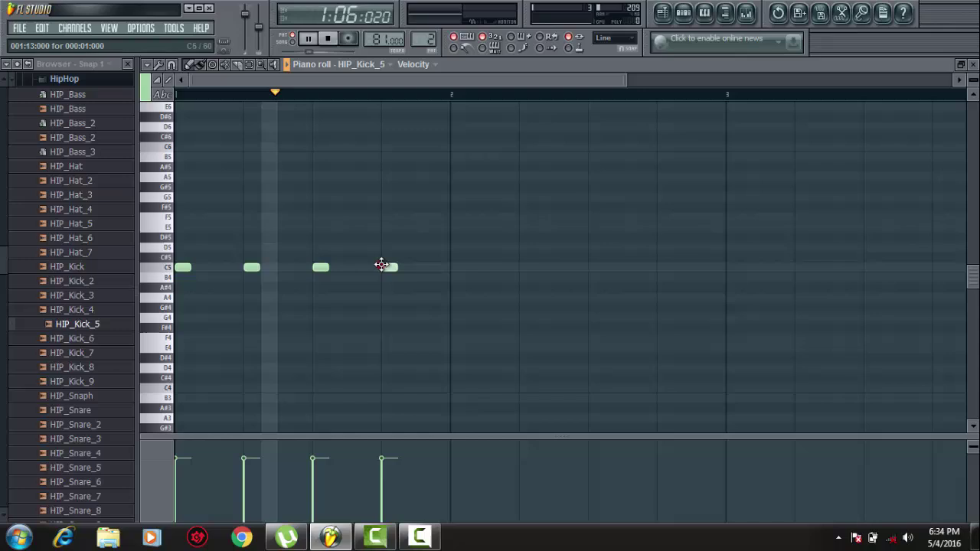
left_click(453, 267)
left_click(515, 267)
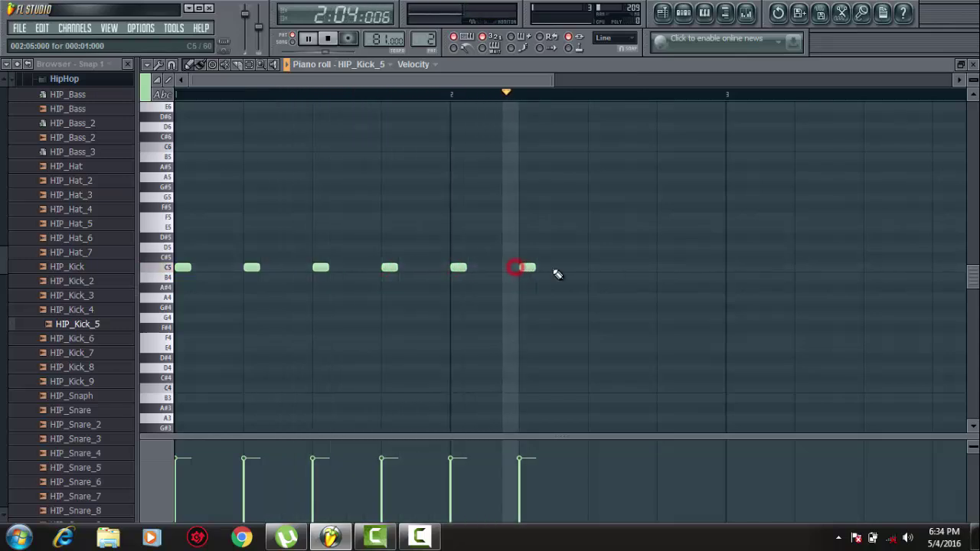
left_click(596, 268)
left_click(662, 264)
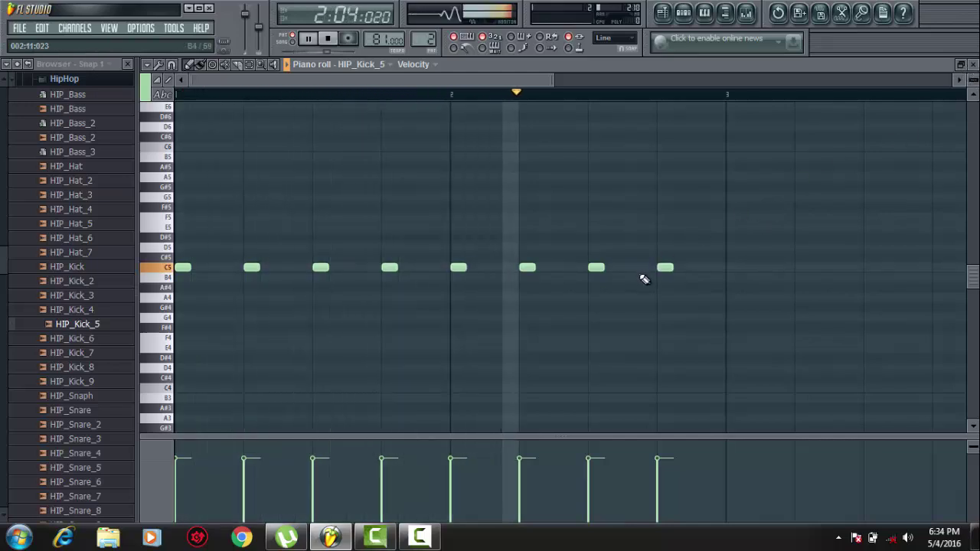
Set playback to song mode and place Pattern 2 at bar 1 of Track 2 in the playlist.
left_click(283, 39)
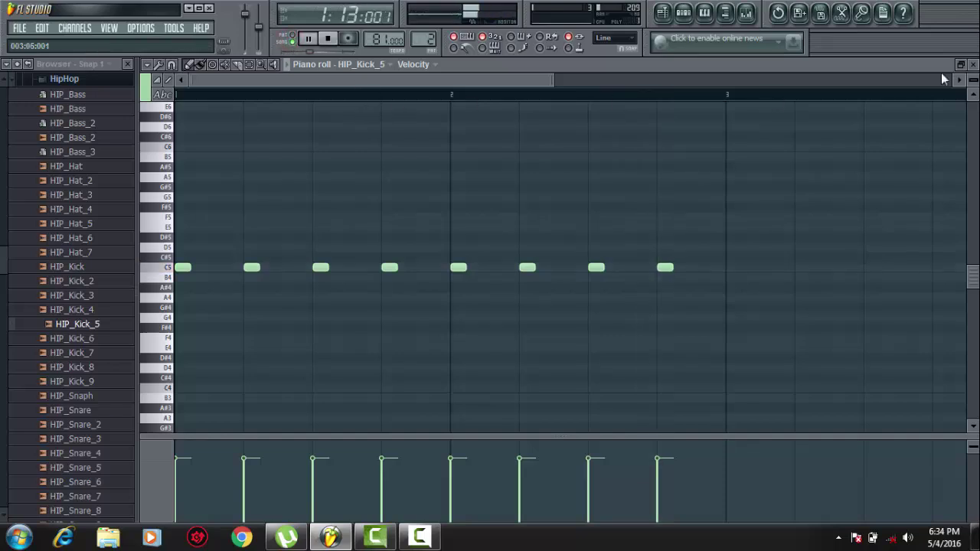
left_click(972, 68)
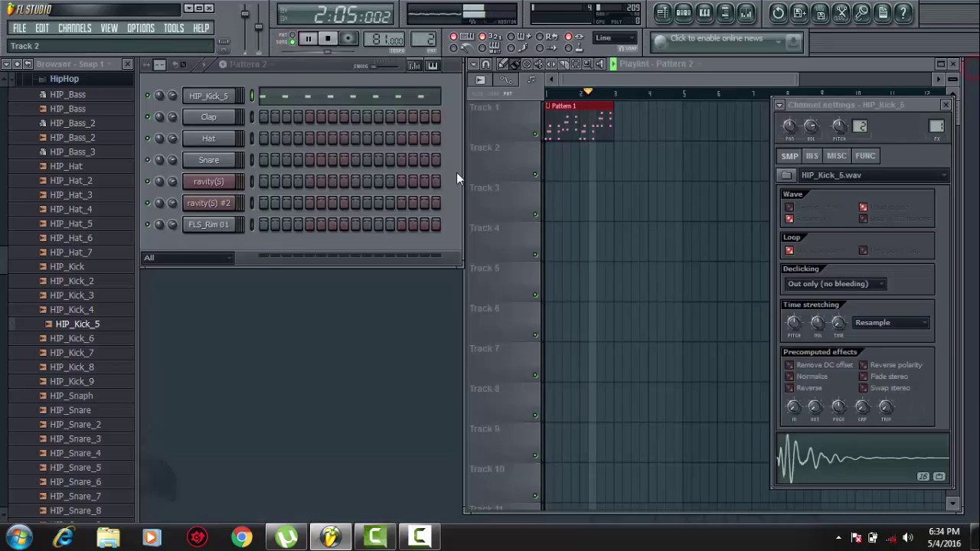
left_click(548, 166)
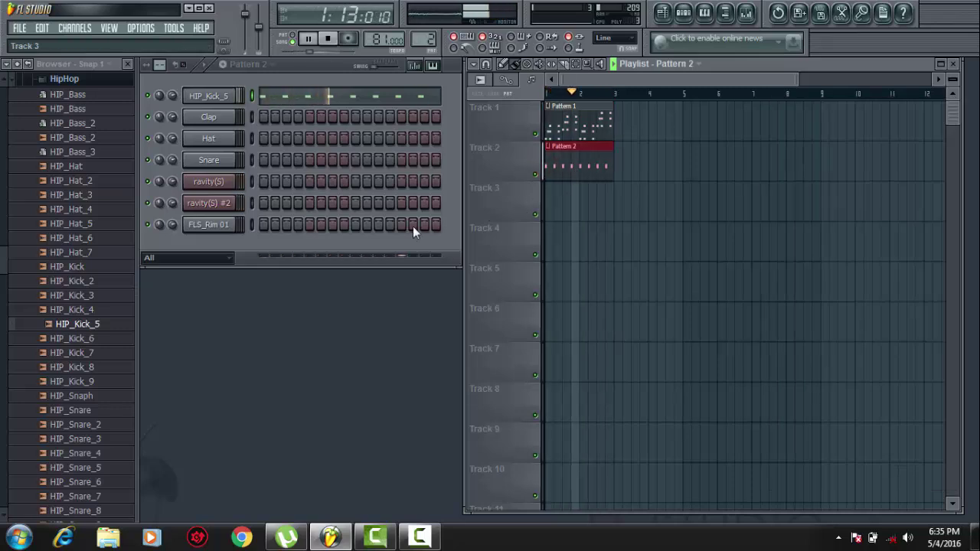
Add extra C5 notes to the HIP_Kick_5 part at step 16 of bar 1 and step 15 of bar 2.
left_click(359, 95)
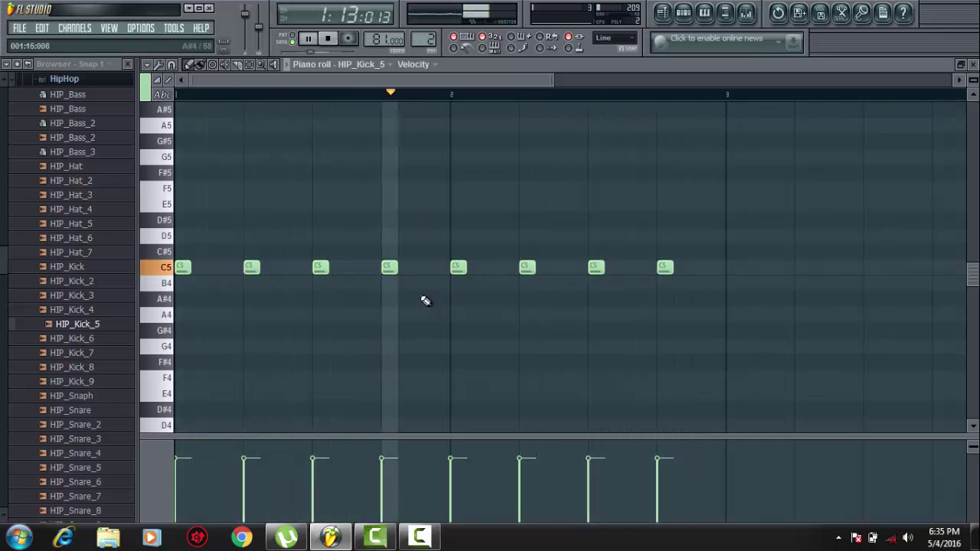
left_click(438, 267)
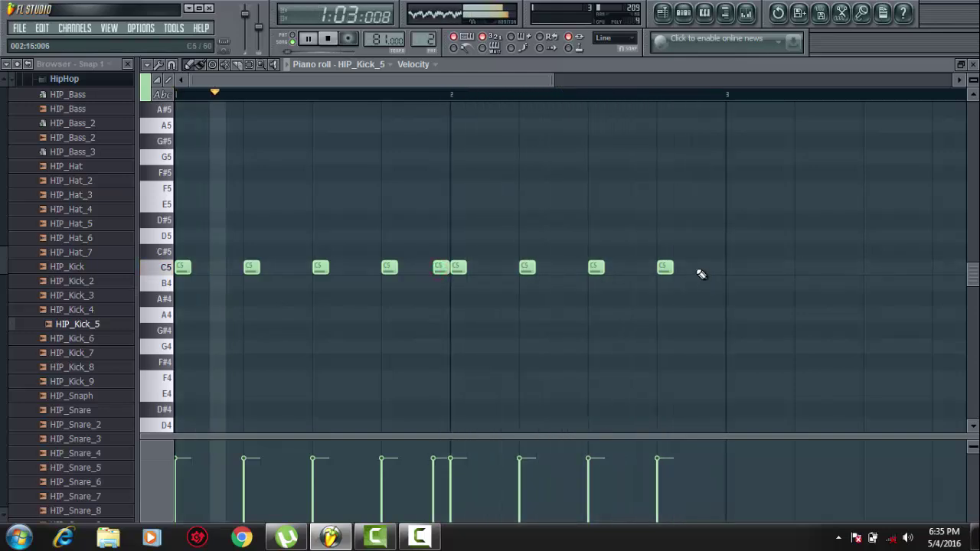
left_click(697, 267)
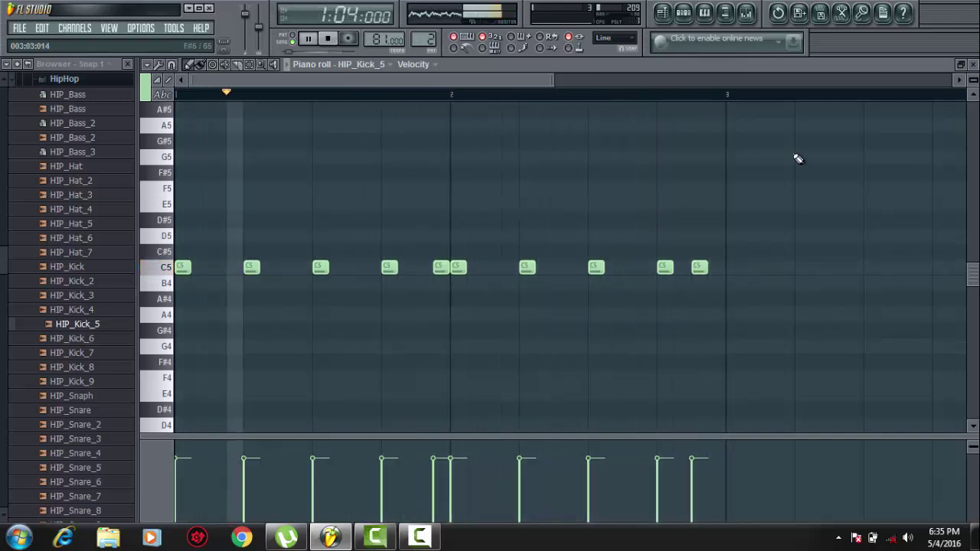
Close the kick's piano roll and save the project to Local Disk D (D:) under the file name ZOEZI.
left_click(962, 64)
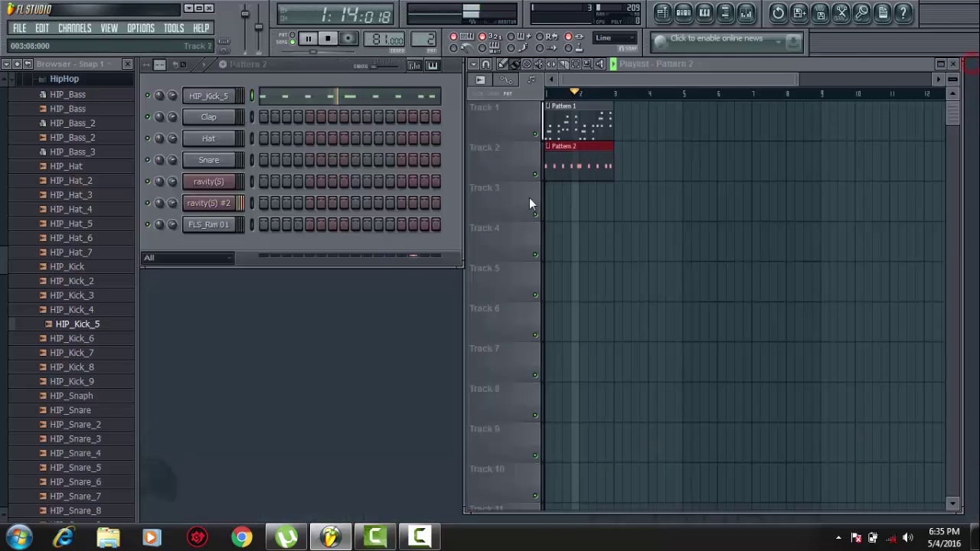
left_click(19, 27)
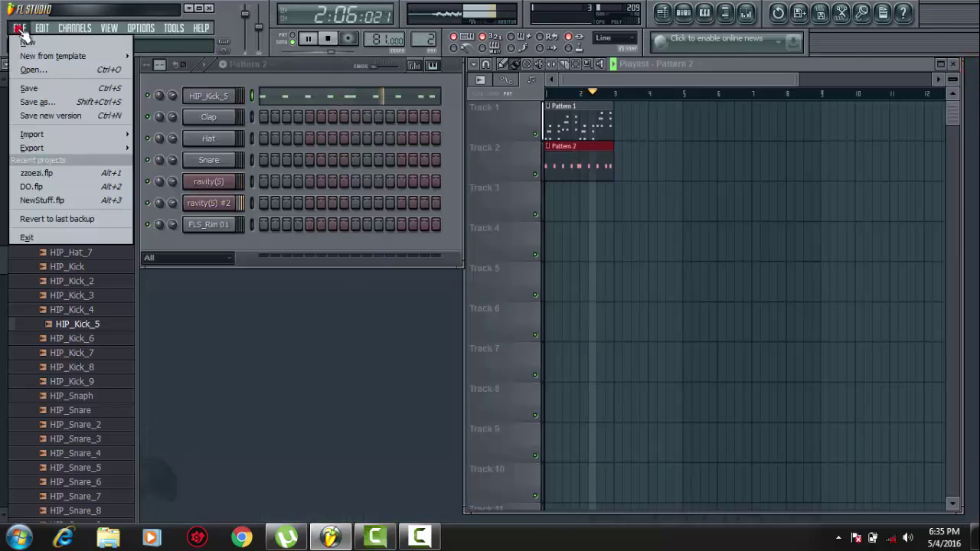
left_click(38, 82)
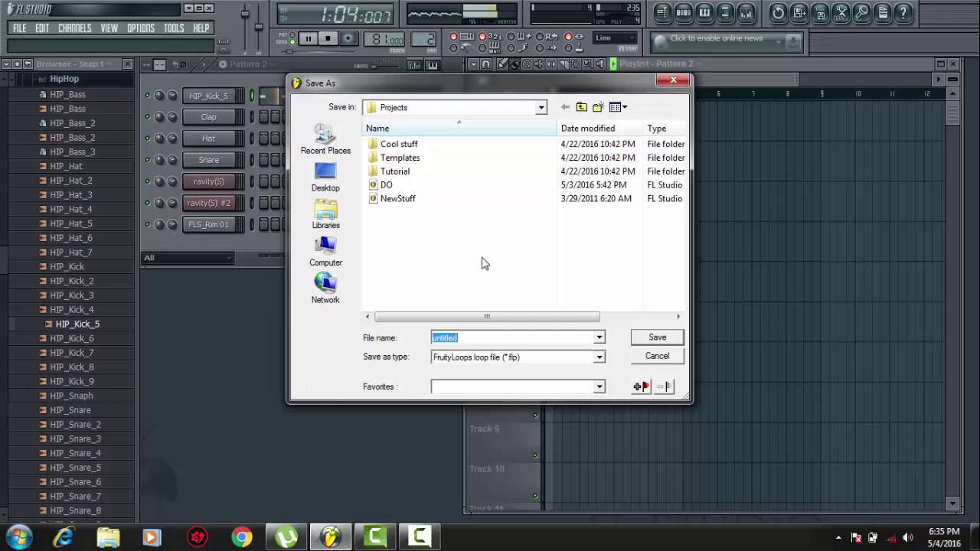
left_click(459, 339)
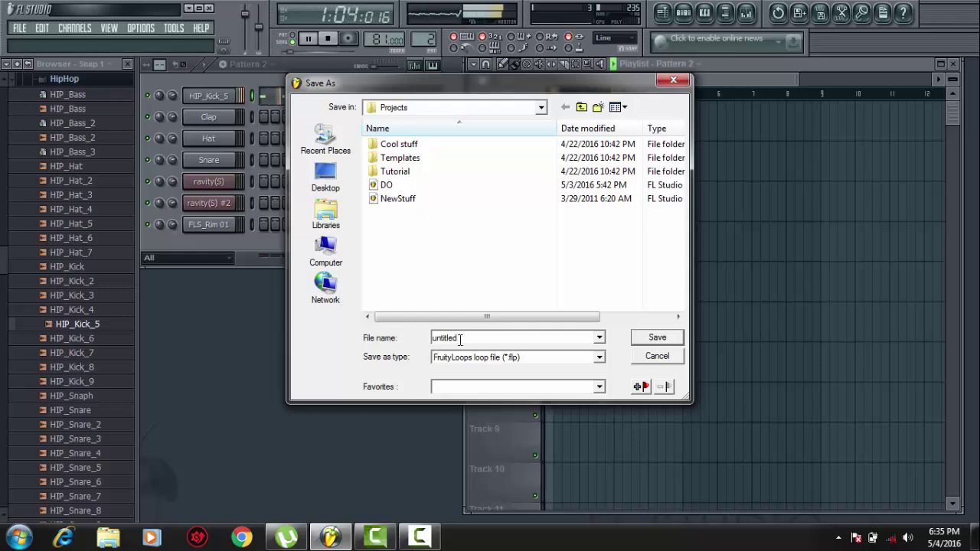
key("BackSpace")
key("BackSpace")
key("BackSpace")
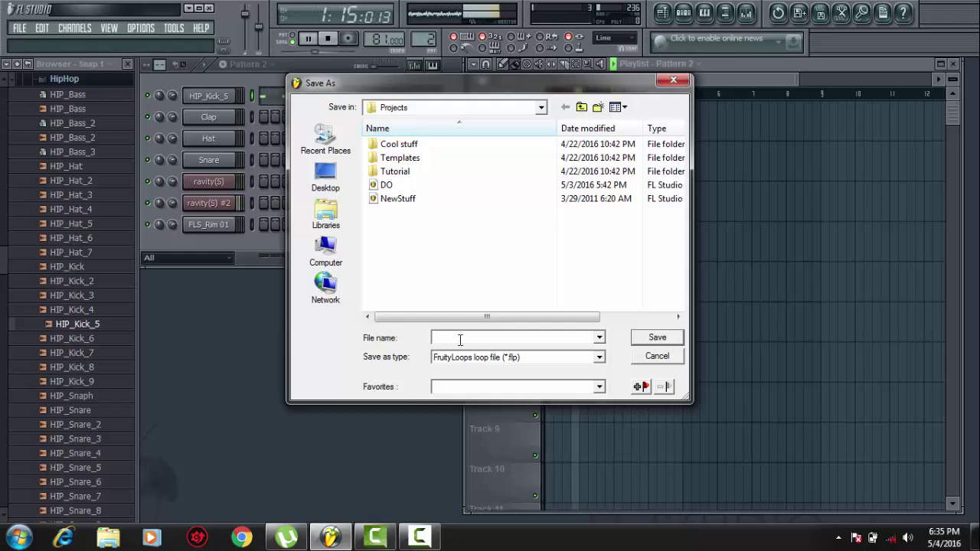
left_click(325, 251)
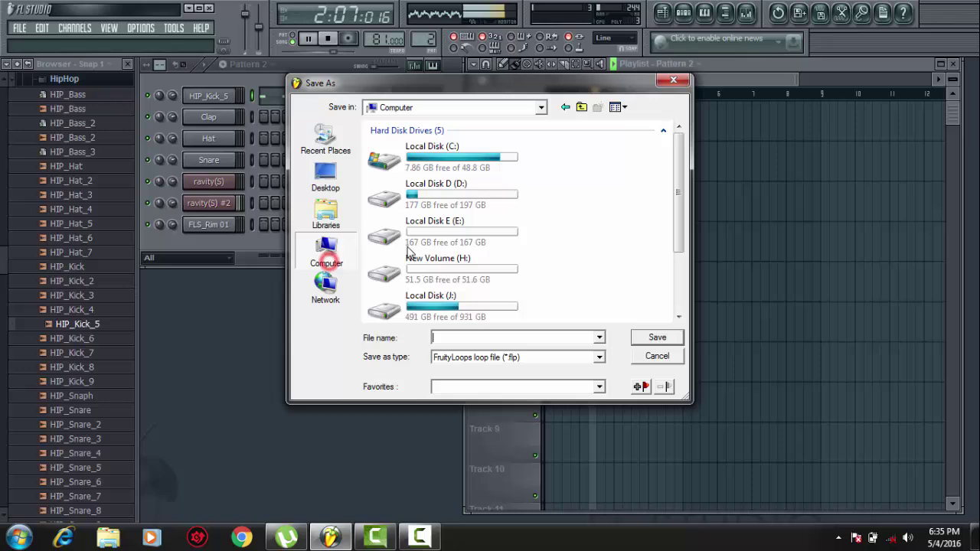
double_click(449, 195)
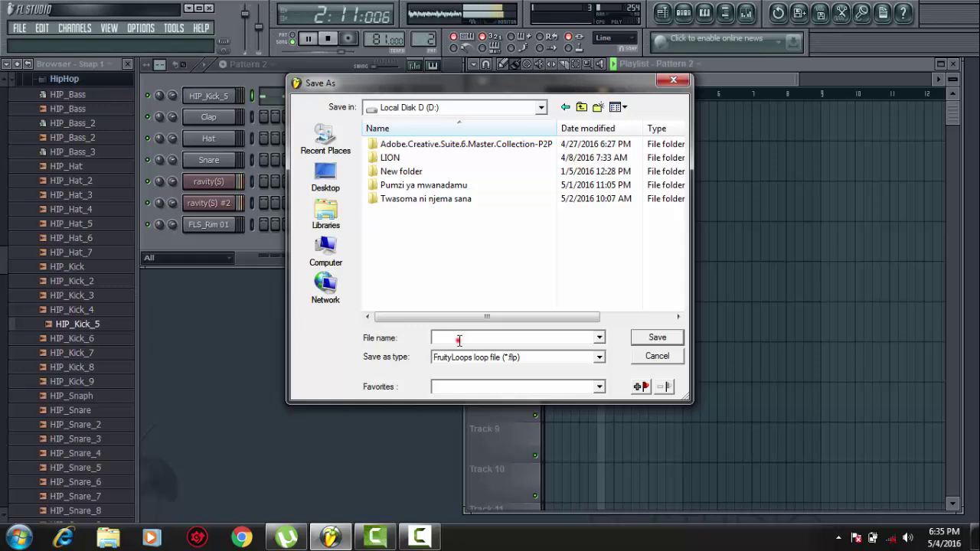
left_click(459, 340)
type("ZO")
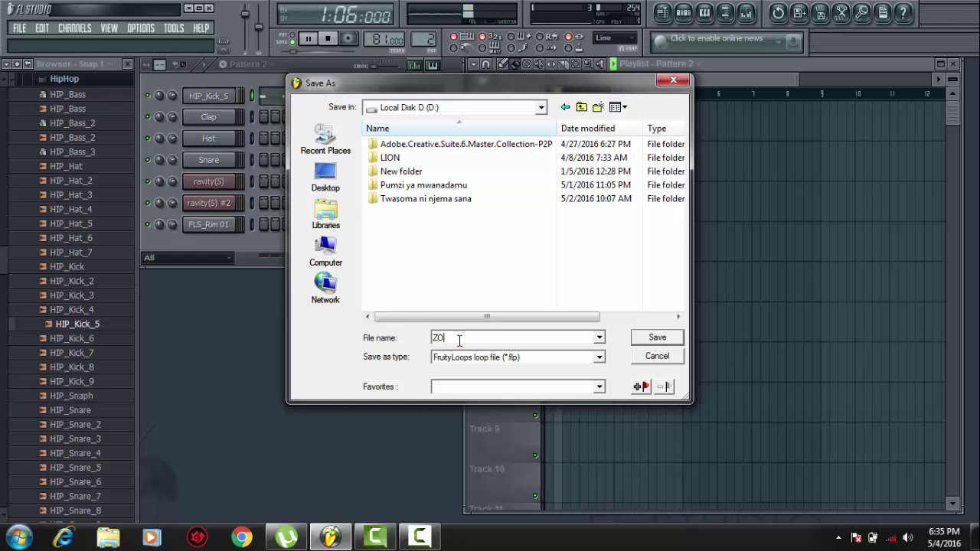
type("EZI")
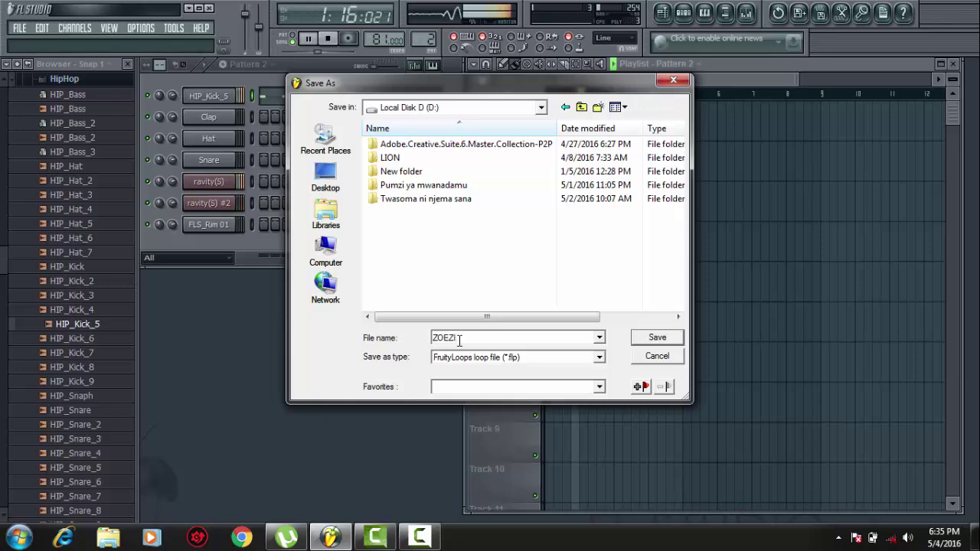
left_click(659, 339)
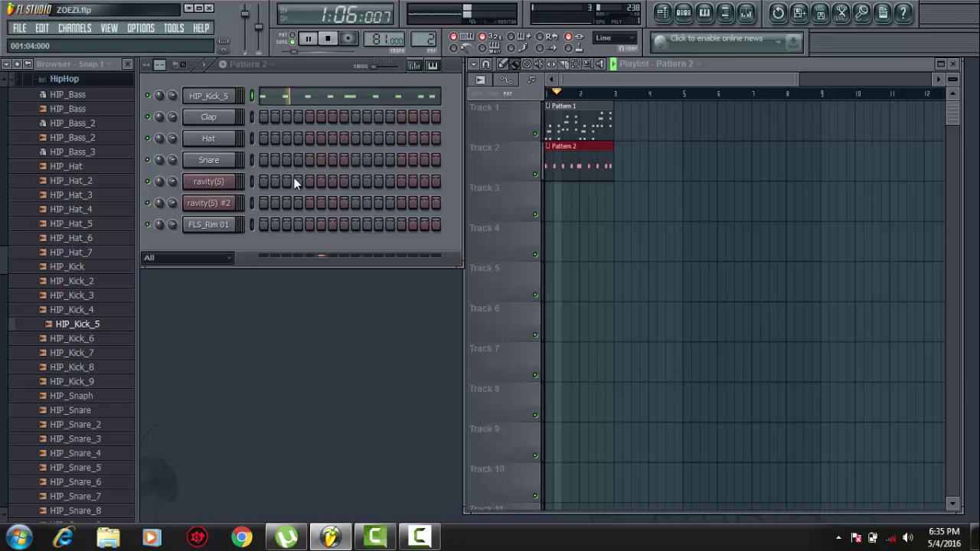
Set playback to pattern mode, audition the HipHop samples and add HIP_Hat_4 as a new channel below FLS_Rim 01.
left_click(293, 37)
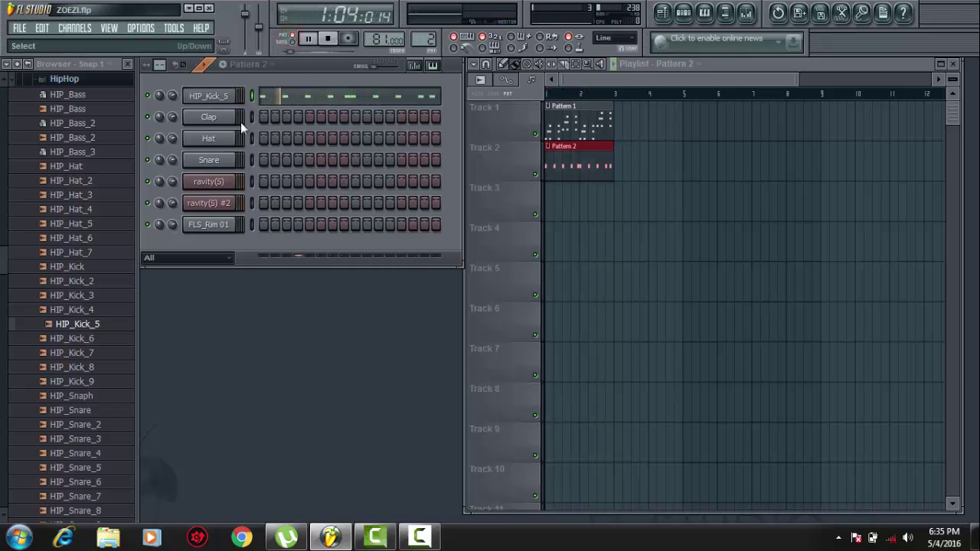
left_click(95, 340)
left_click(95, 267)
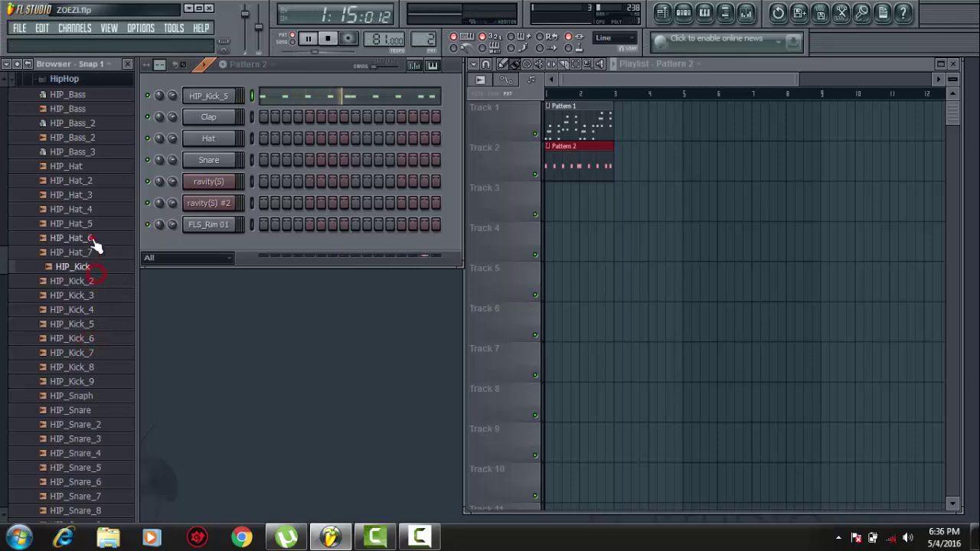
left_click(92, 237)
left_click(92, 208)
left_click(88, 181)
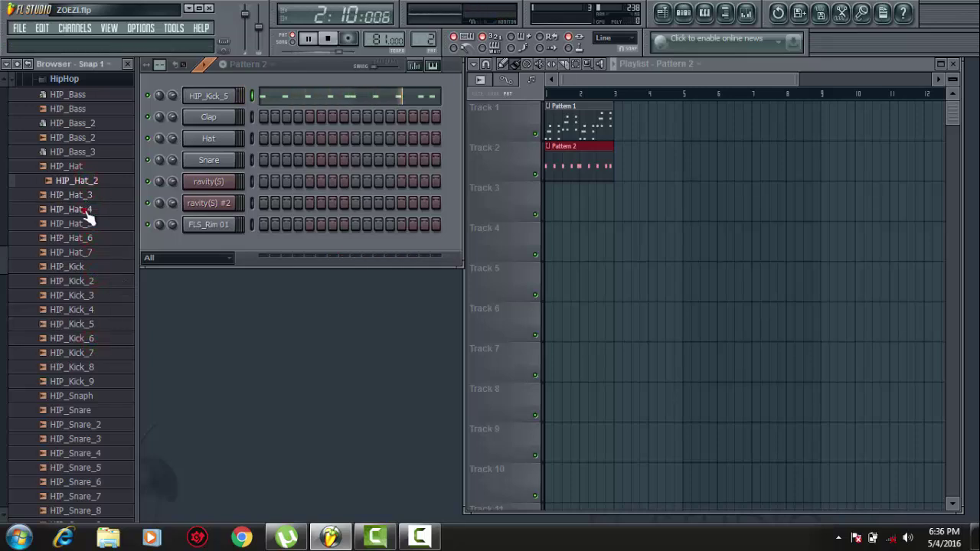
left_click(87, 211)
left_click_drag(90, 215, 228, 243)
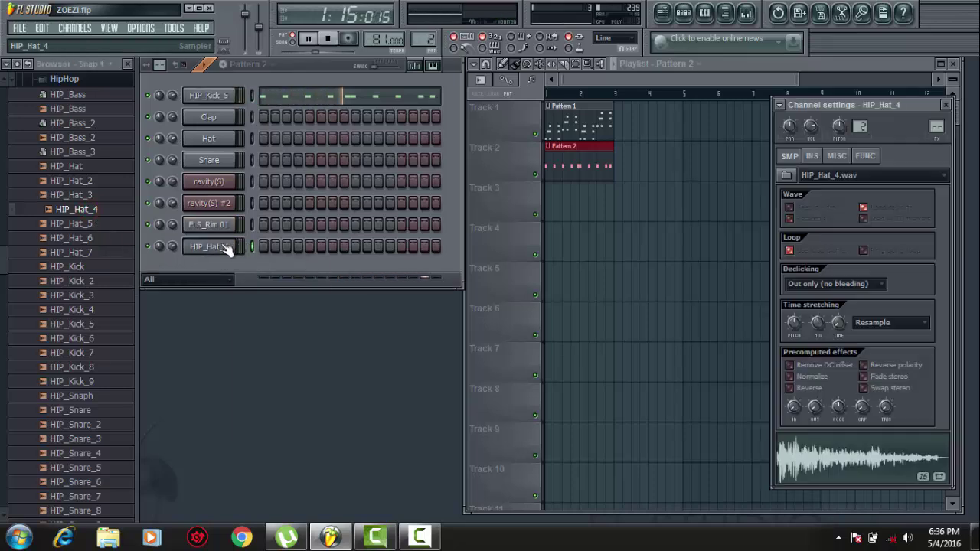
Fill all 16 steps of the HIP_Hat_4 channel in Pattern 2 and send them to its piano roll.
right_click(233, 244)
left_click(216, 250)
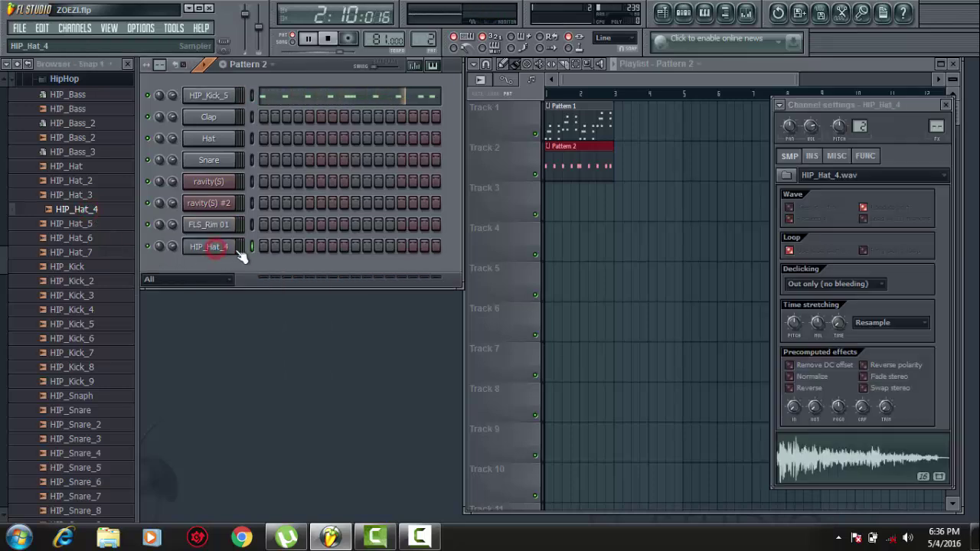
left_click_drag(261, 244, 363, 227)
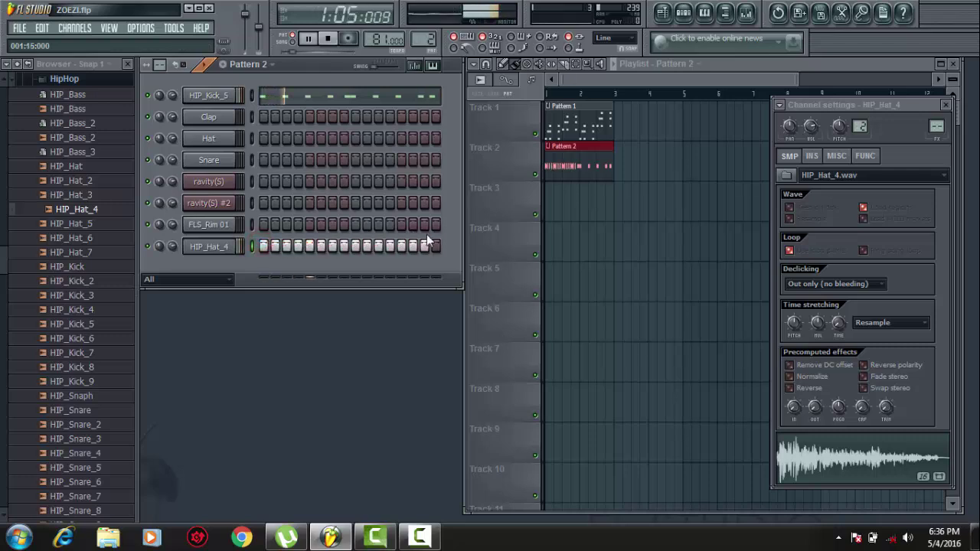
right_click(220, 247)
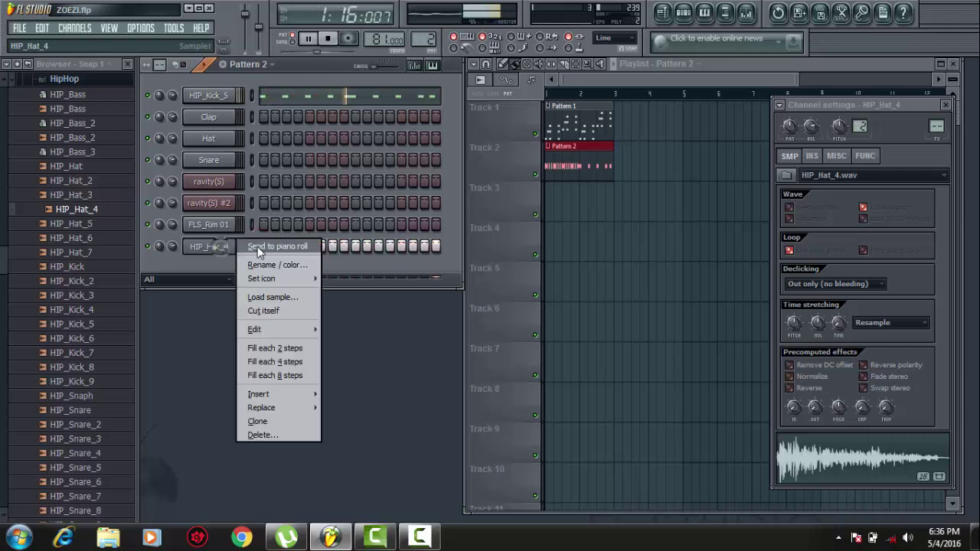
left_click(257, 246)
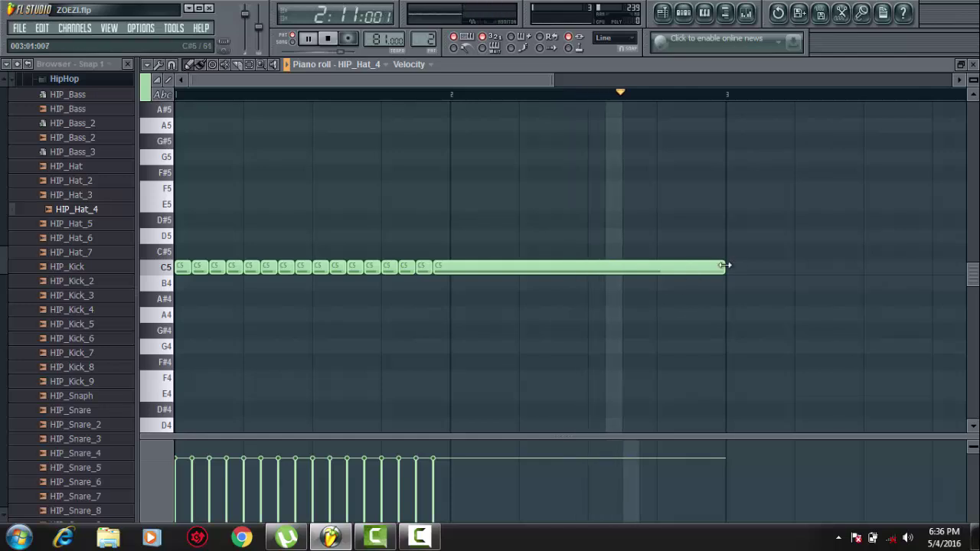
Shorten the C5 hat note at step 16 of bar 1 to one step and paint one-step C5 notes across bar 2.
left_click_drag(724, 268, 452, 271)
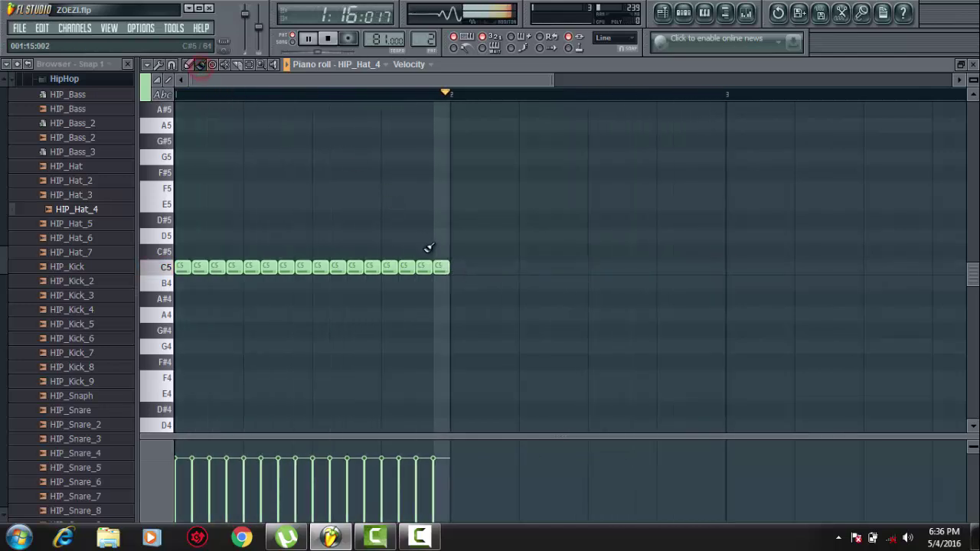
left_click_drag(459, 269, 724, 267)
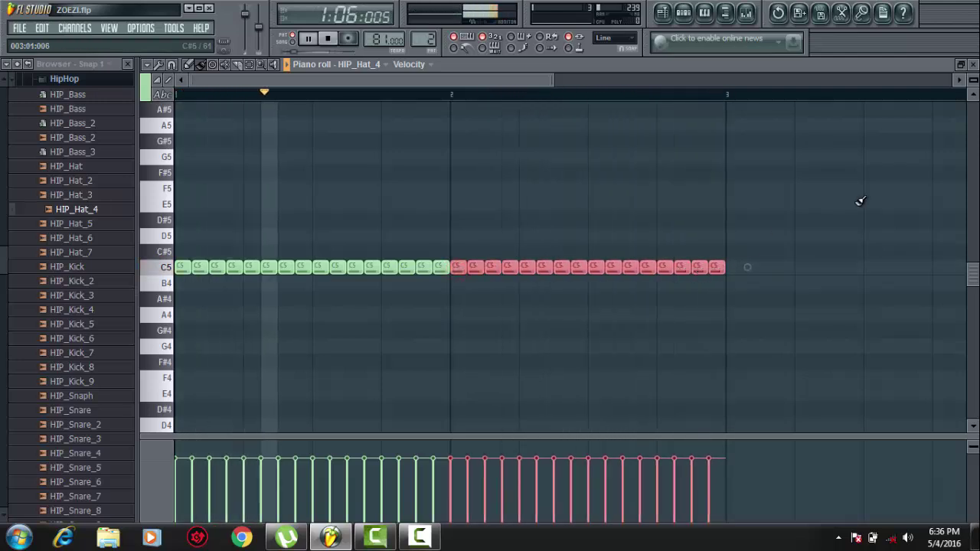
left_click(972, 64)
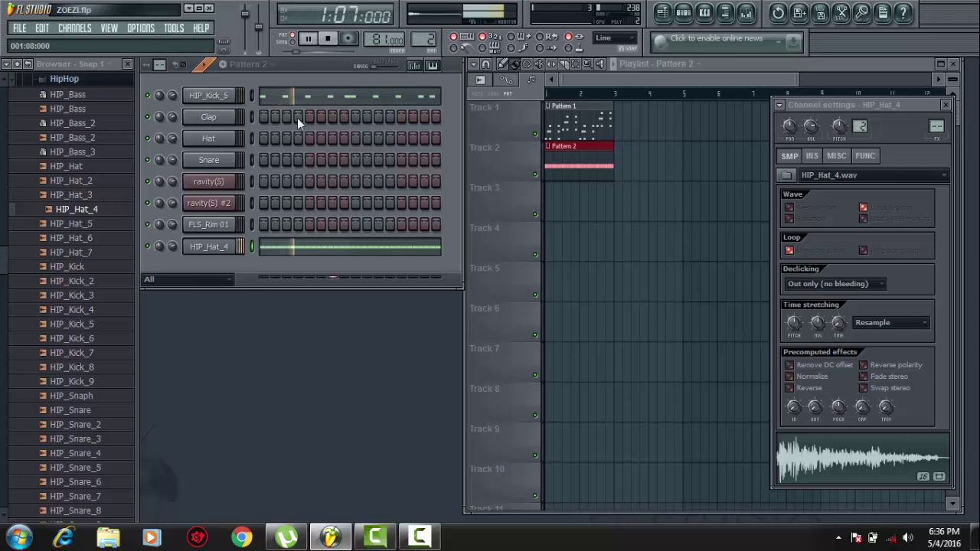
Audition other HipHop samples, try HIP_Hat_7 as the hat channel's sample and put HIP_Hat_4 back.
left_click(91, 182)
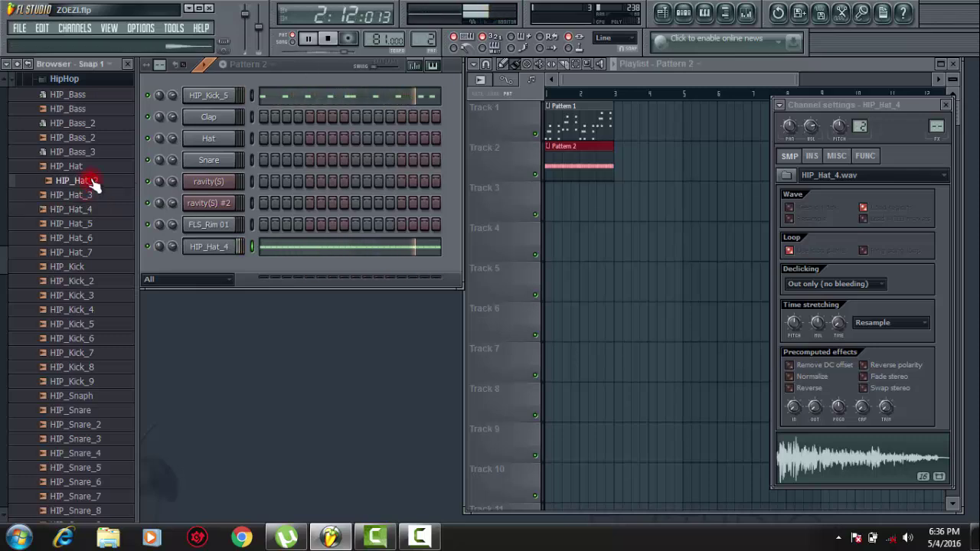
left_click(90, 169)
left_click(88, 154)
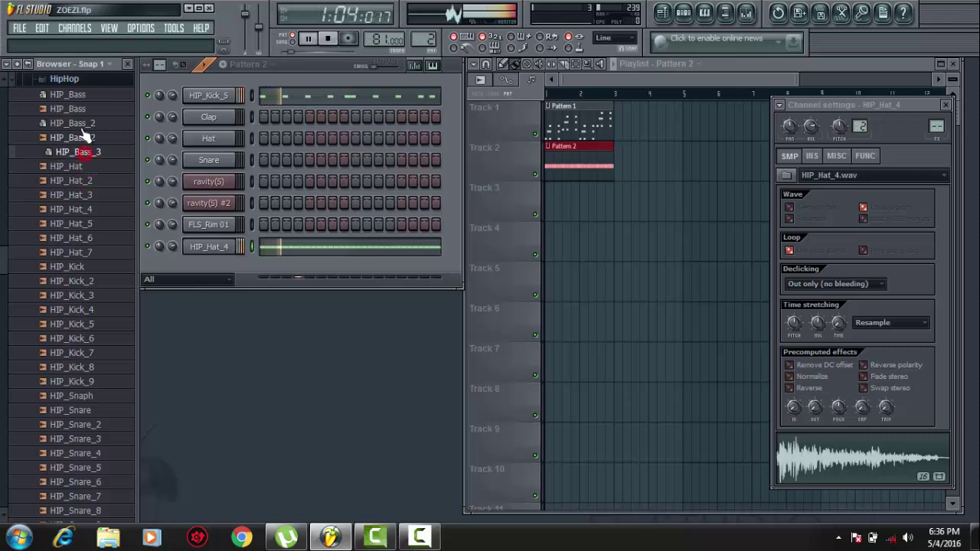
left_click(94, 209)
left_click(96, 224)
left_click(100, 238)
left_click(103, 253)
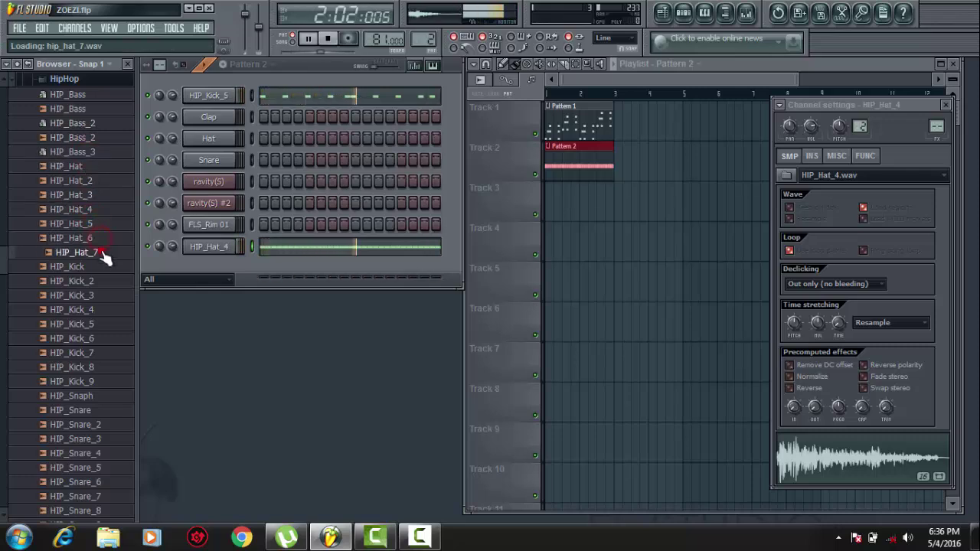
left_click_drag(102, 252, 219, 246)
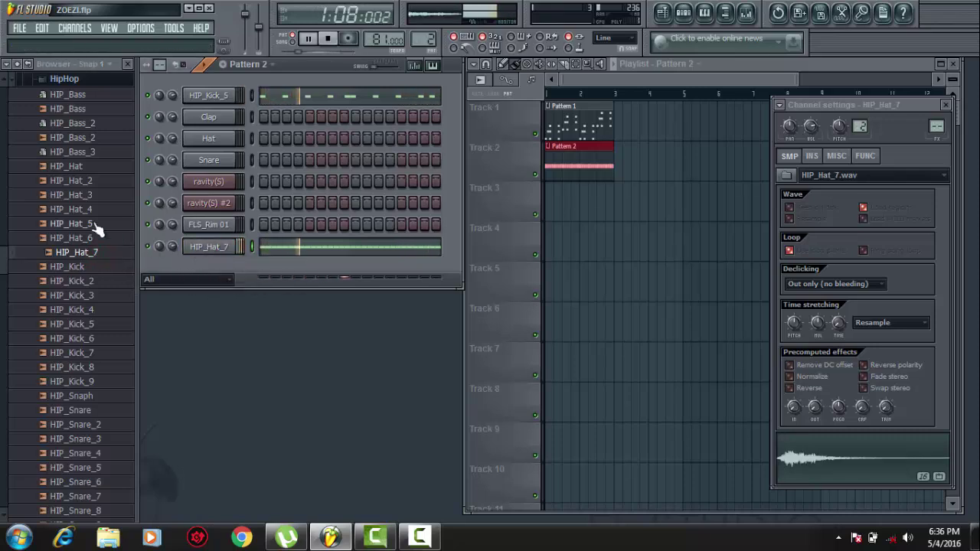
left_click_drag(67, 209, 173, 250)
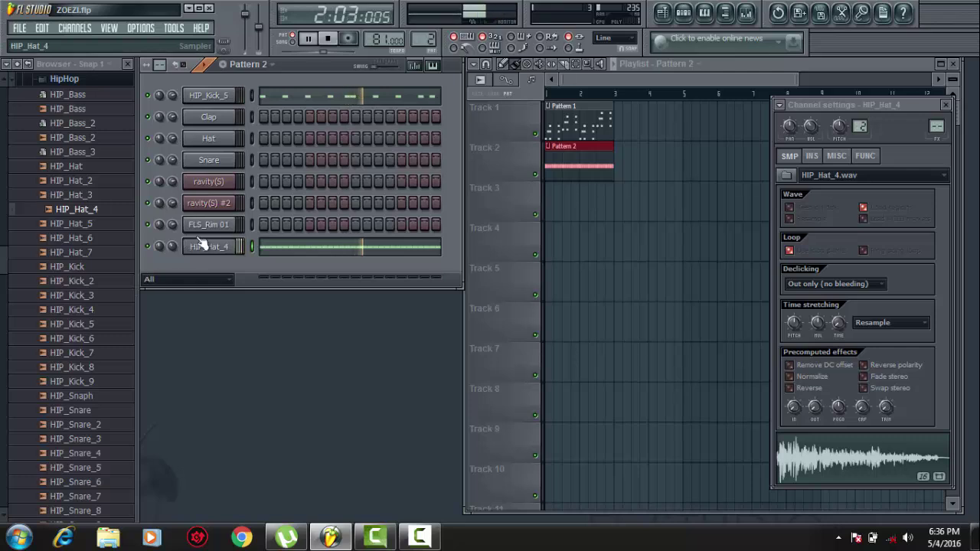
Audition HipHop bass, hat and kick samples against the playing pattern, from HIP_Bass_2 to HIP_Kick_6.
left_click(61, 324)
left_click(67, 266)
left_click(67, 181)
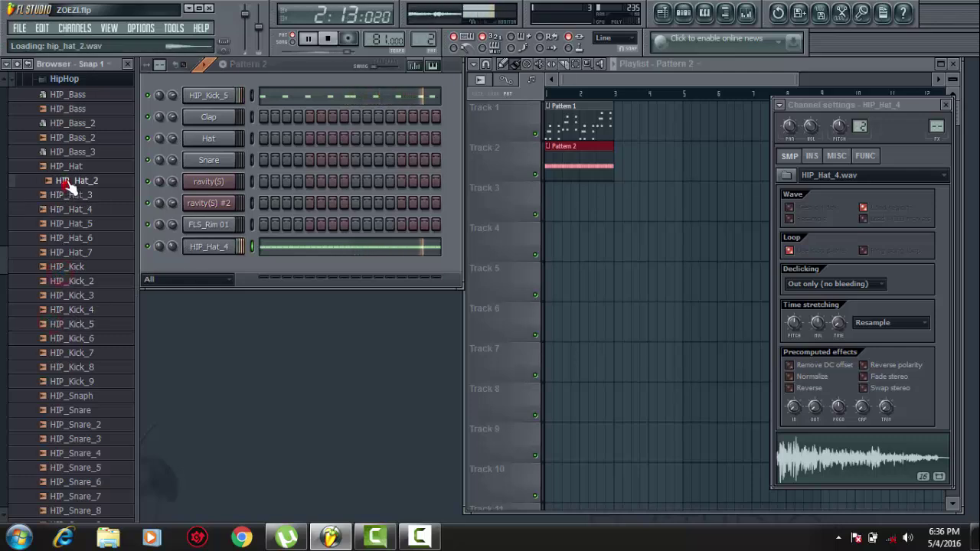
left_click(74, 152)
left_click(69, 124)
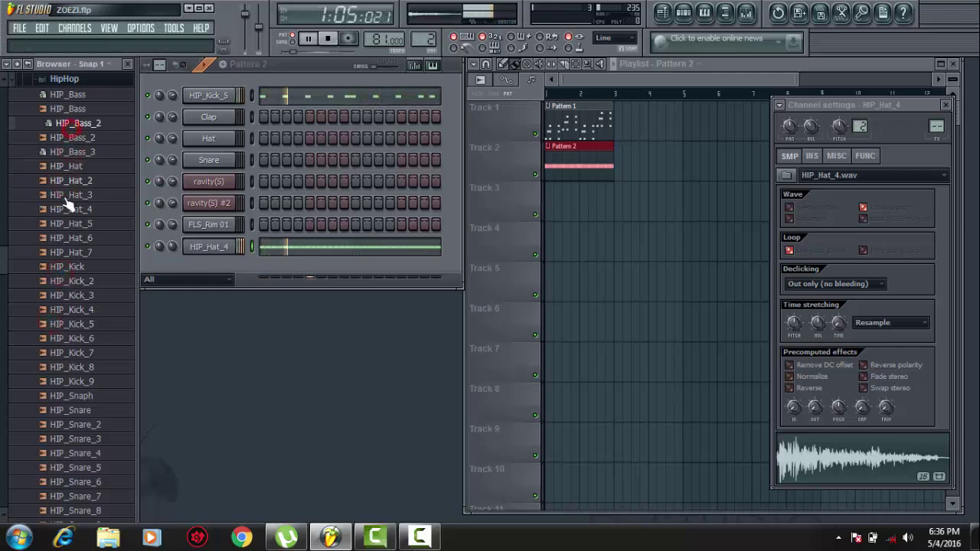
left_click(73, 267)
left_click(73, 294)
left_click(73, 309)
left_click(72, 324)
left_click(73, 338)
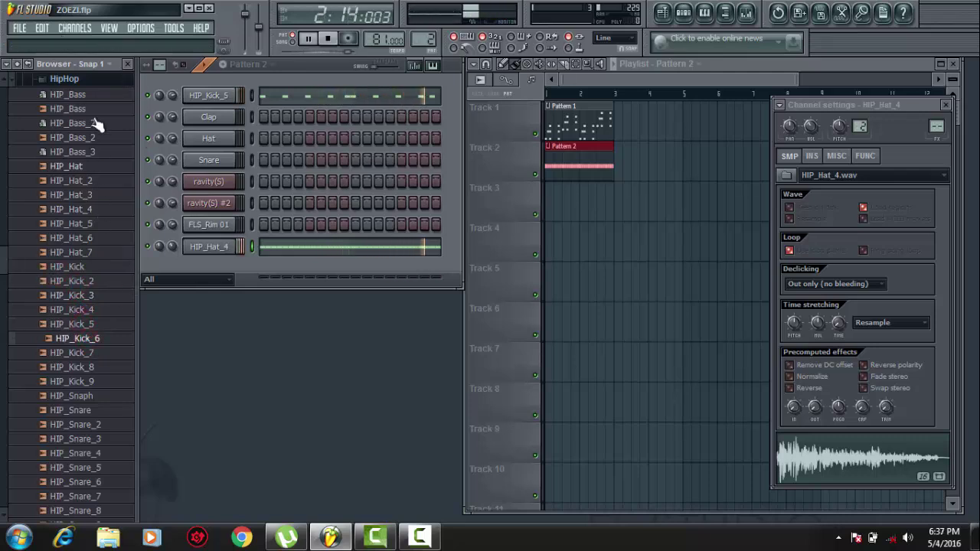
Add a Purity instrument channel, choose its Drum preset category and close the plugin window.
left_click(76, 29)
mouse_move(84, 42)
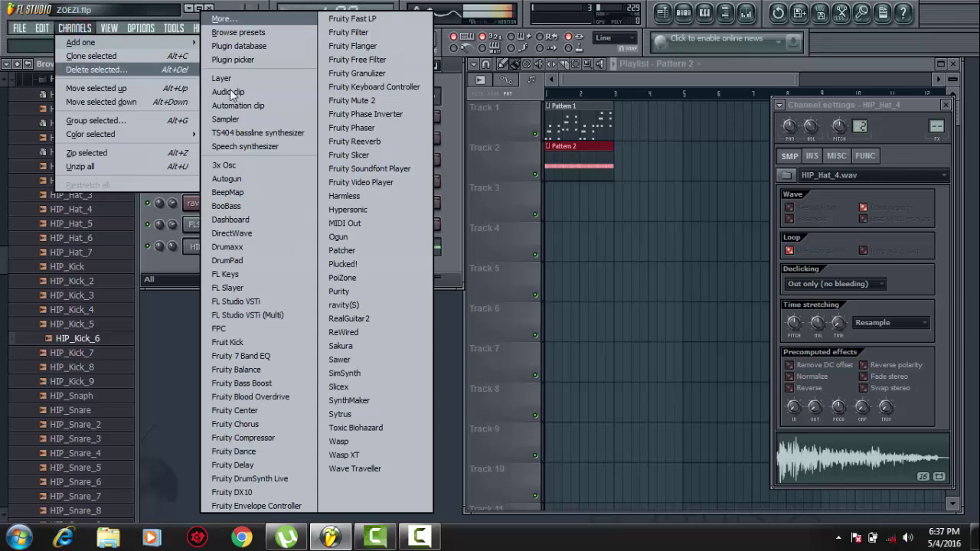
left_click(351, 290)
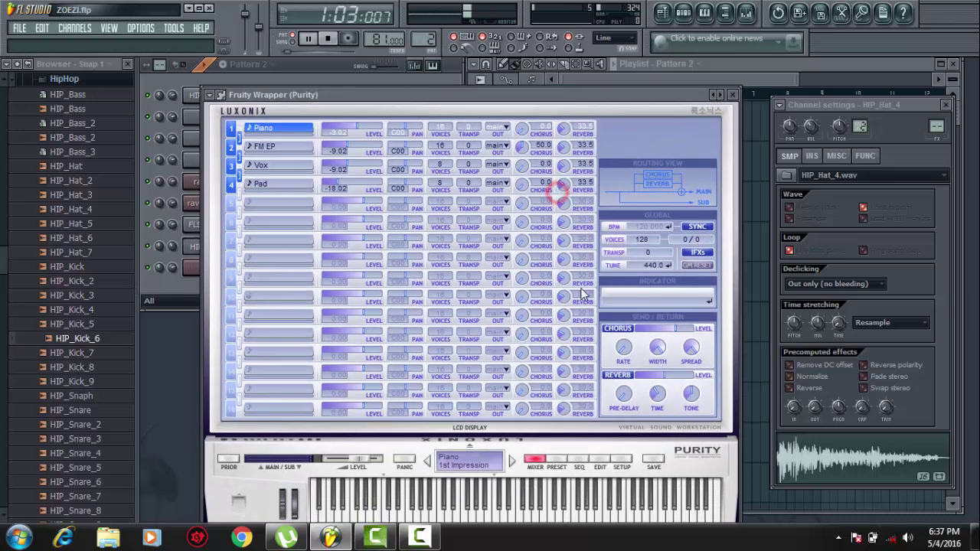
left_click(558, 462)
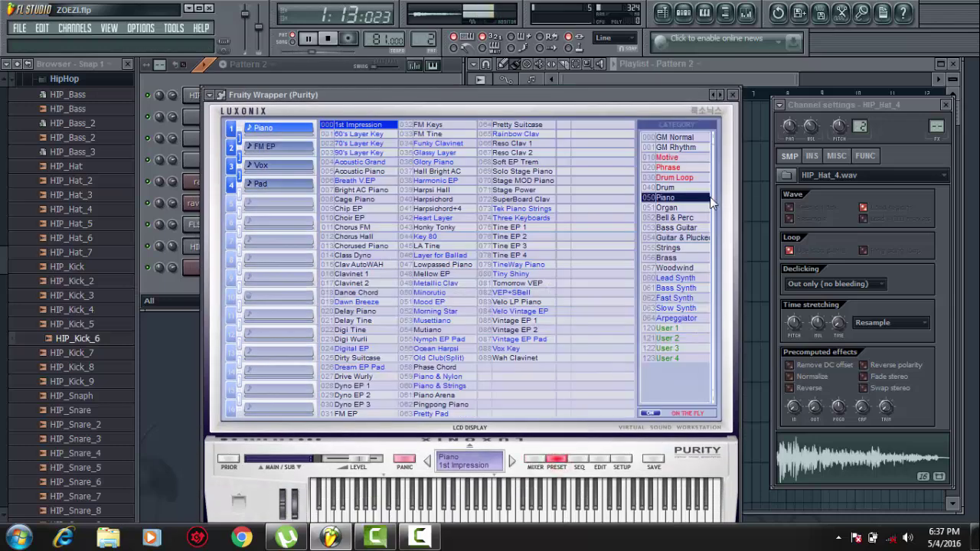
left_click(664, 187)
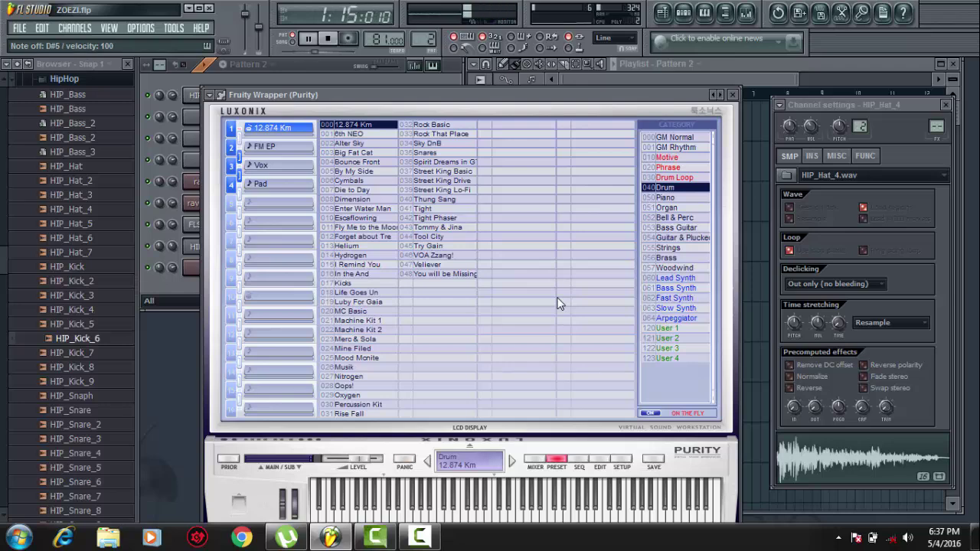
left_click(733, 94)
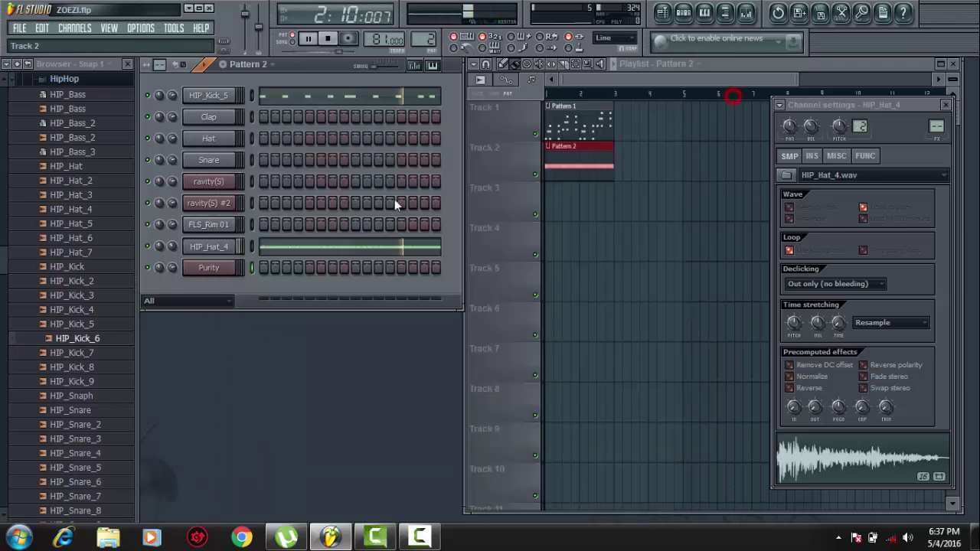
Open the Purity channel's piano roll, listen to the pattern and place one-step F5 notes at steps 4 and 5 of bar 1.
right_click(200, 271)
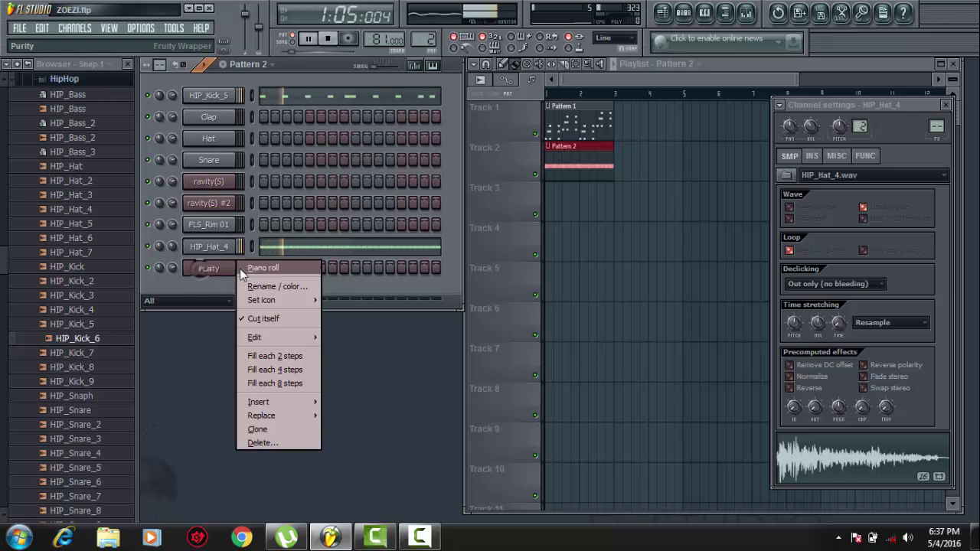
left_click(261, 269)
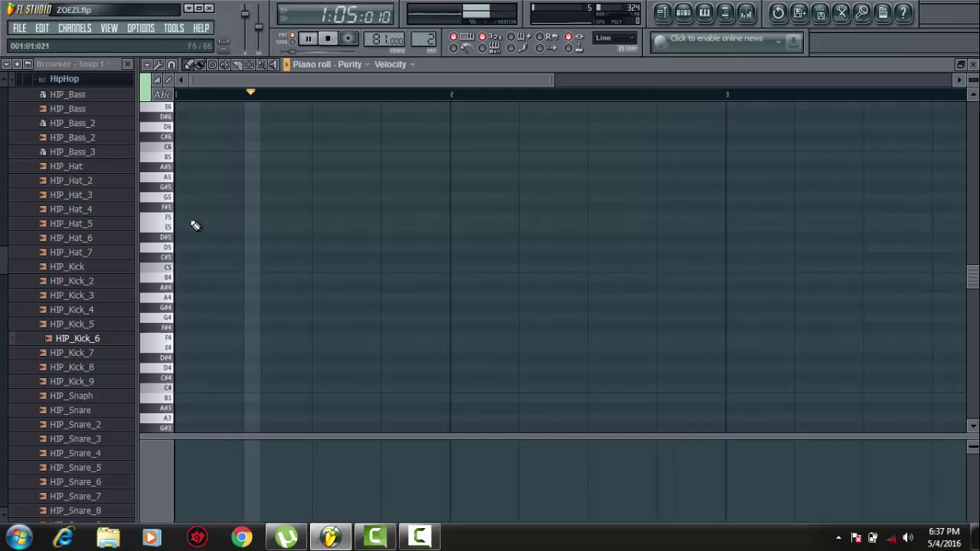
key("space")
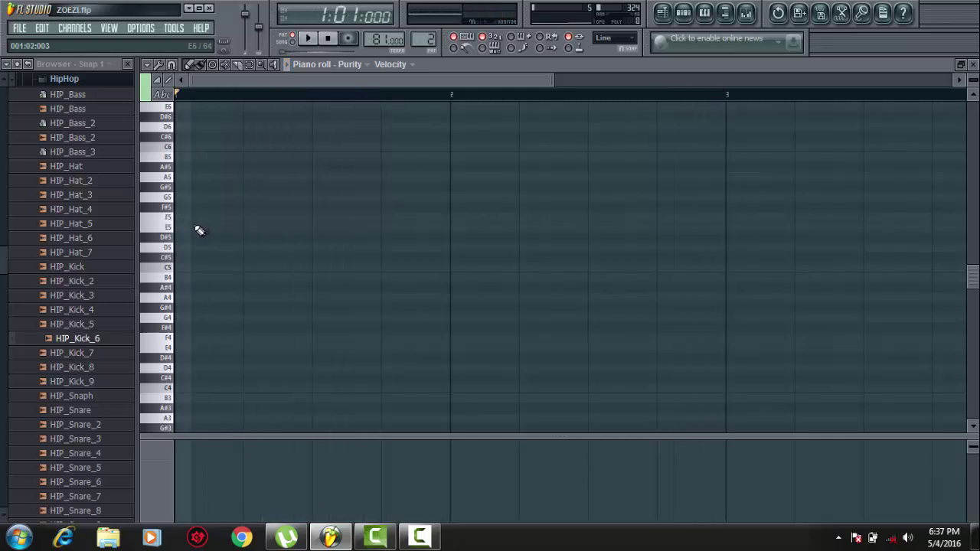
key("space")
key("space")
key("space")
left_click(230, 218)
left_click(246, 220)
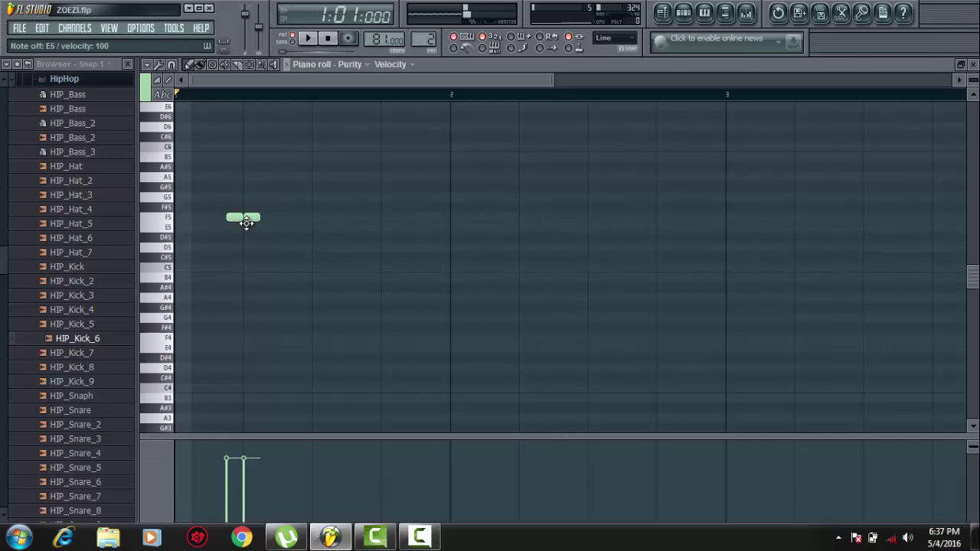
Place one-step E5 notes at steps 4 and 5 of bar 1 and delete the F5 notes above them.
left_click(233, 227)
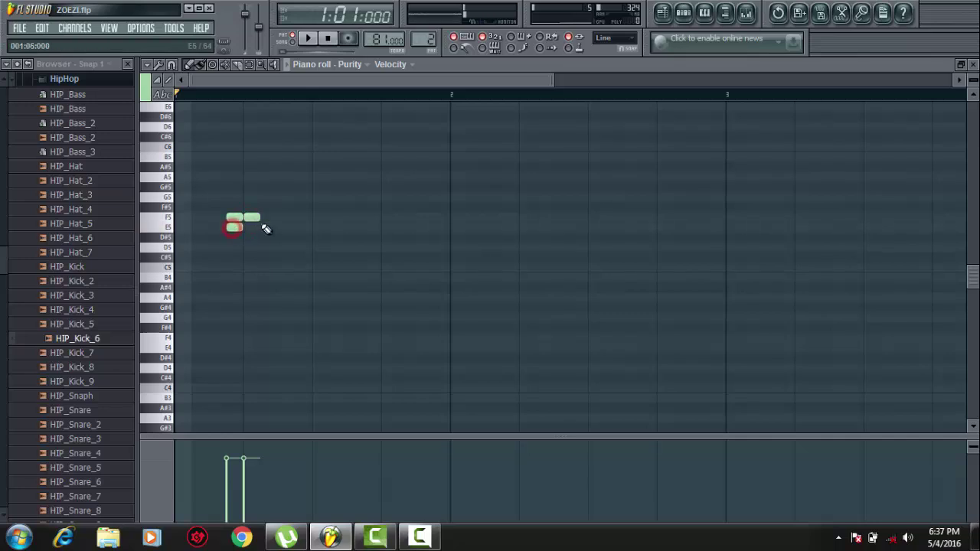
key("space")
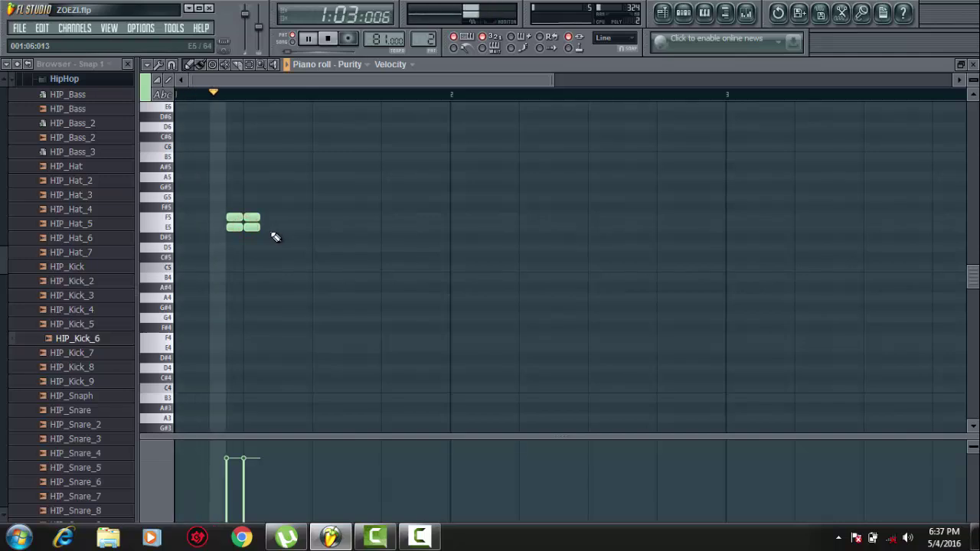
key("space")
right_click(252, 220)
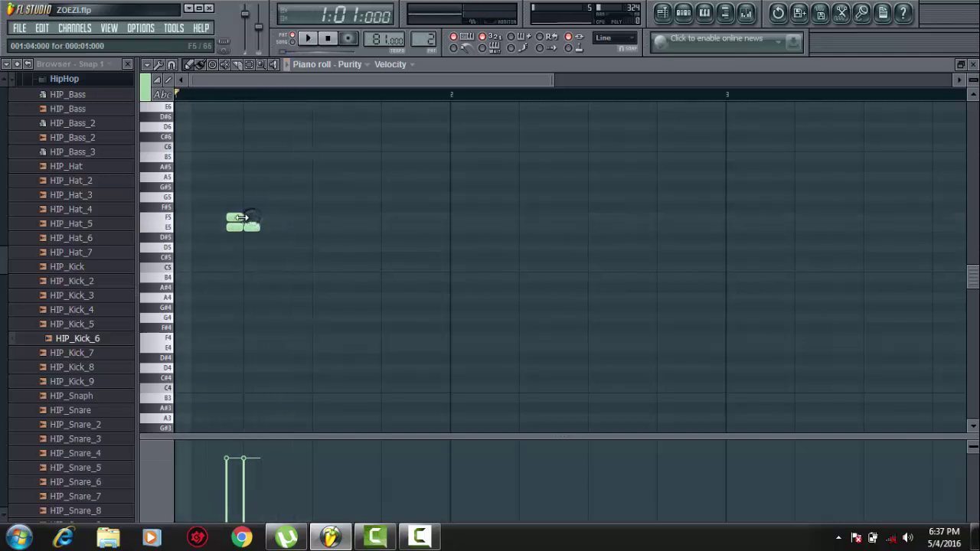
Try one-step D5 notes at steps 7 and 8 of bar 1, then replace them with D#5 notes and play the pattern.
left_click(278, 246)
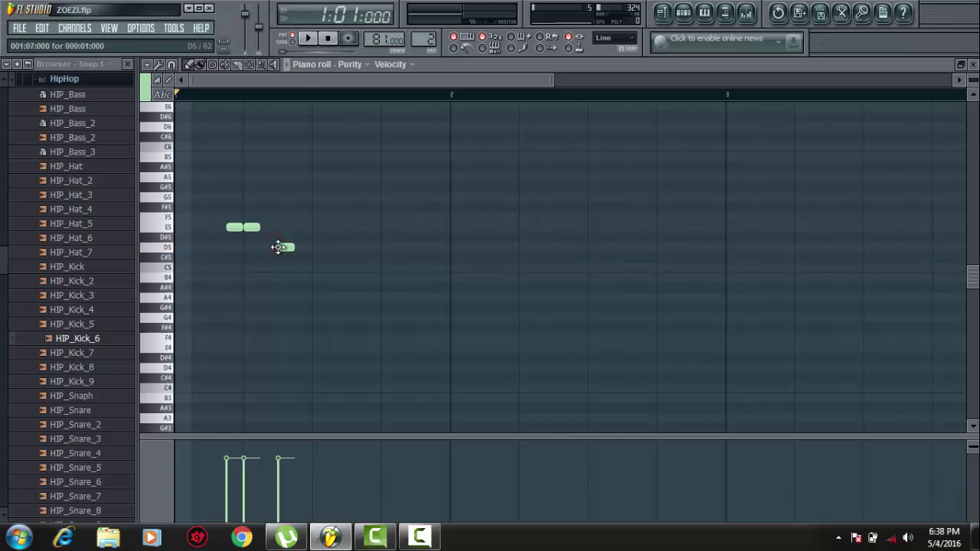
key("space")
key("space")
left_click(303, 247)
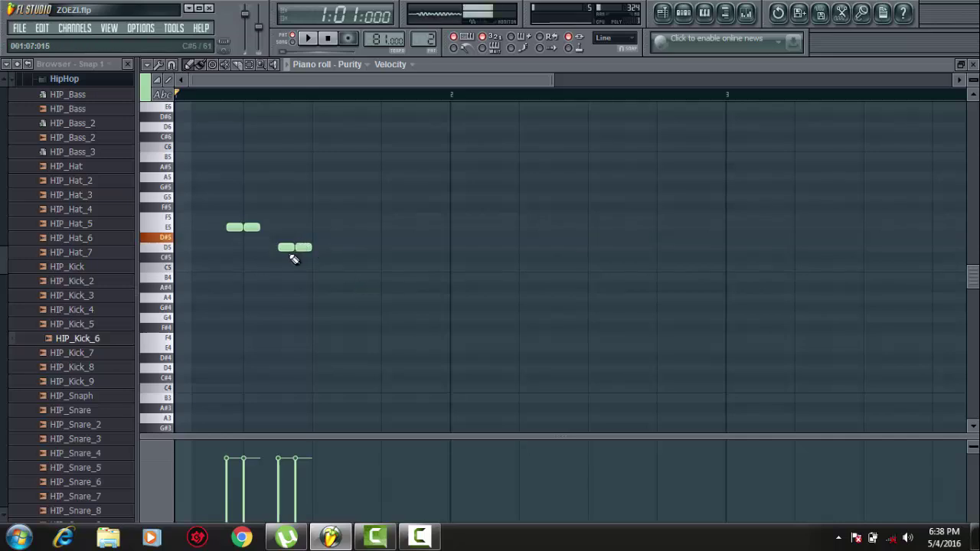
left_click_drag(285, 237, 302, 236)
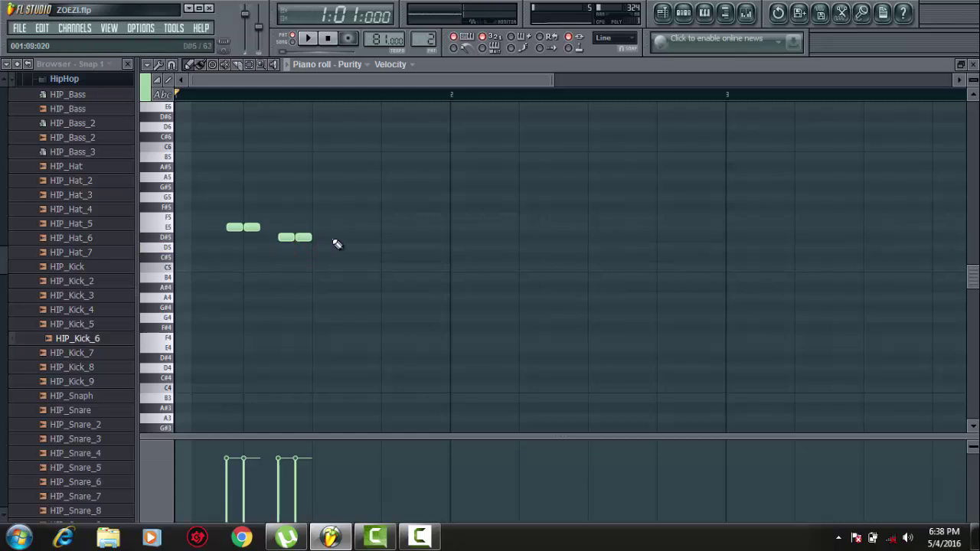
key("space")
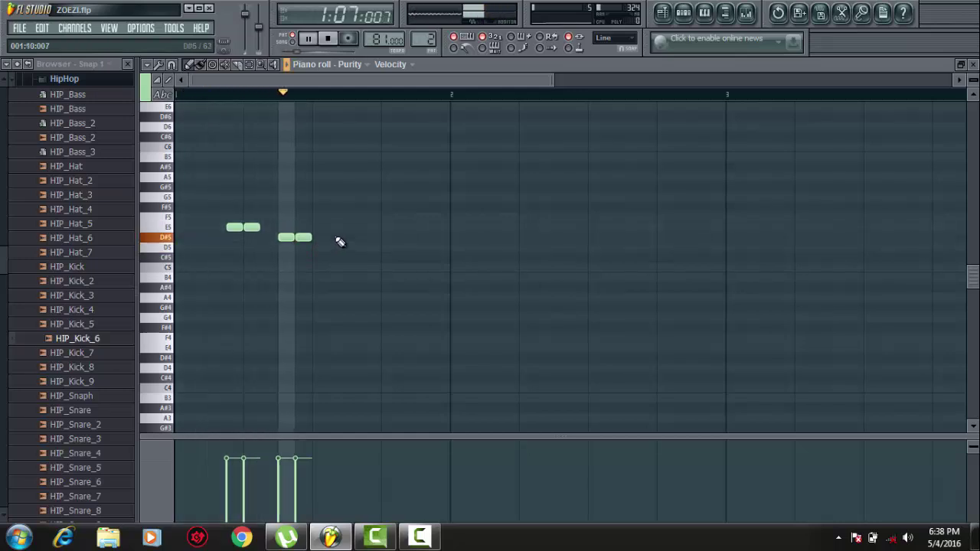
key("space")
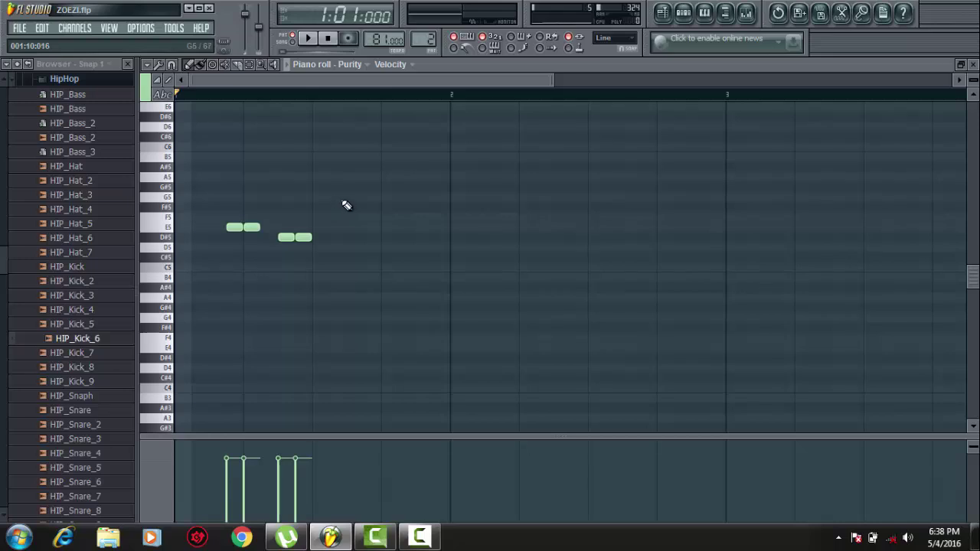
Duplicate the four Purity notes to steps 12, 13, 15 and 16, then copy all of bar 1 into bar 2.
left_click_drag(341, 201, 385, 233)
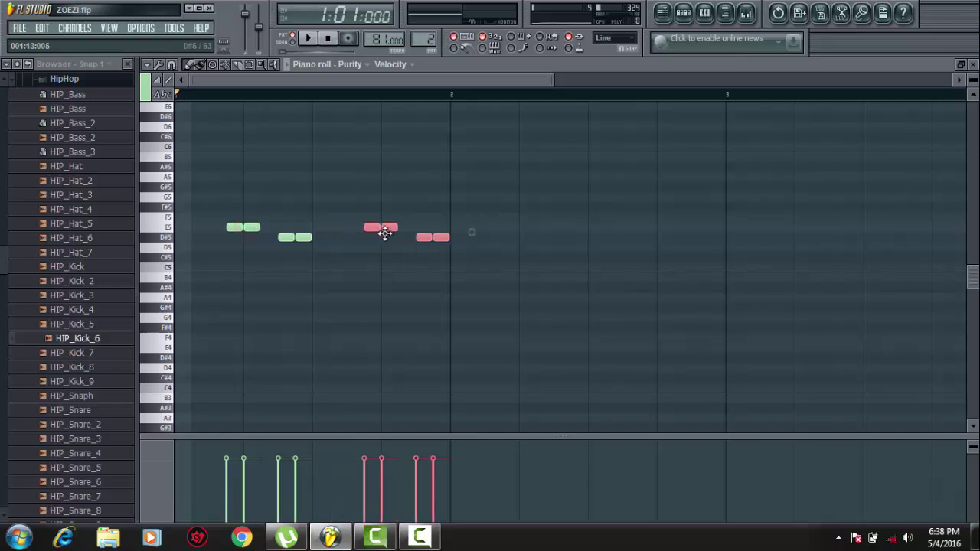
left_click_drag(516, 193, 244, 274)
left_click(290, 236)
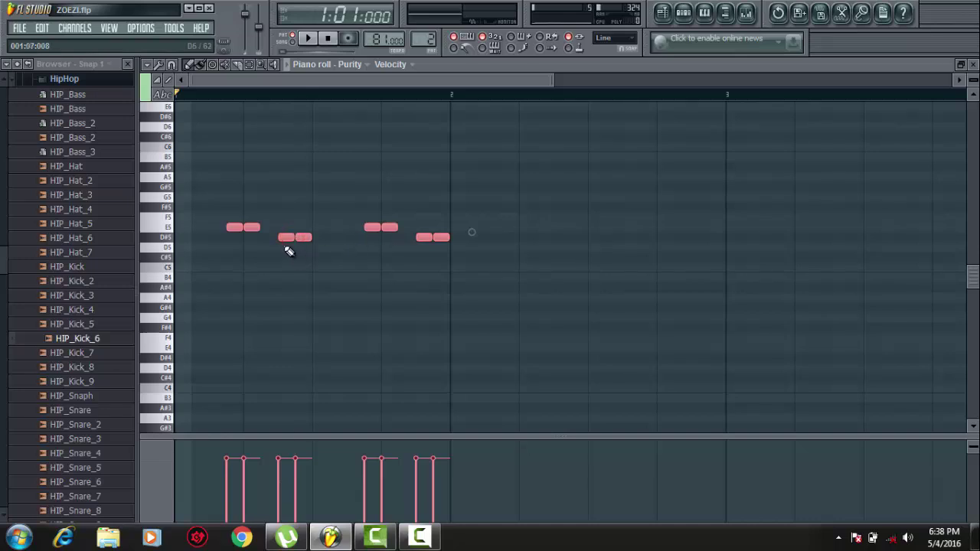
left_click_drag(284, 237, 556, 238)
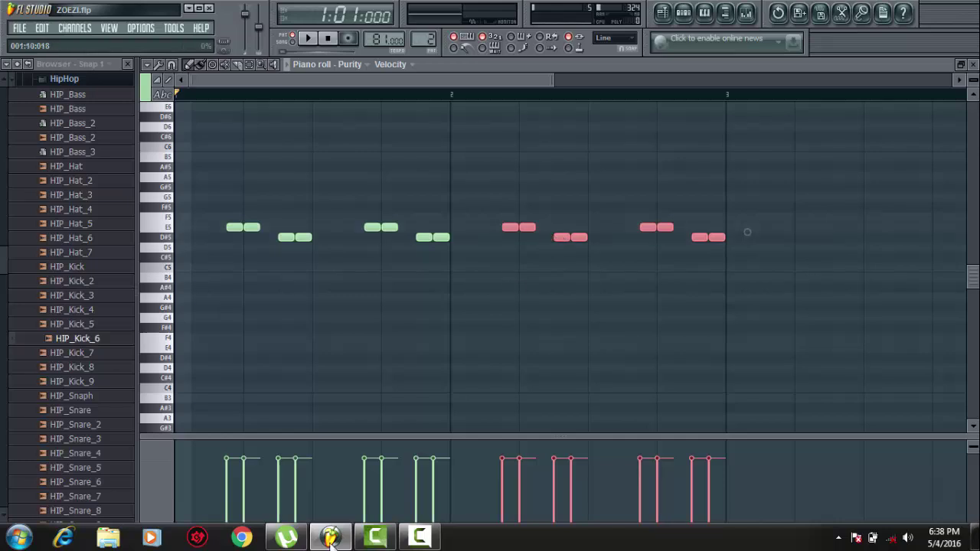
Play the beat outside the piano roll in song mode and lower the ravity(S) #2 channel's volume.
key("space")
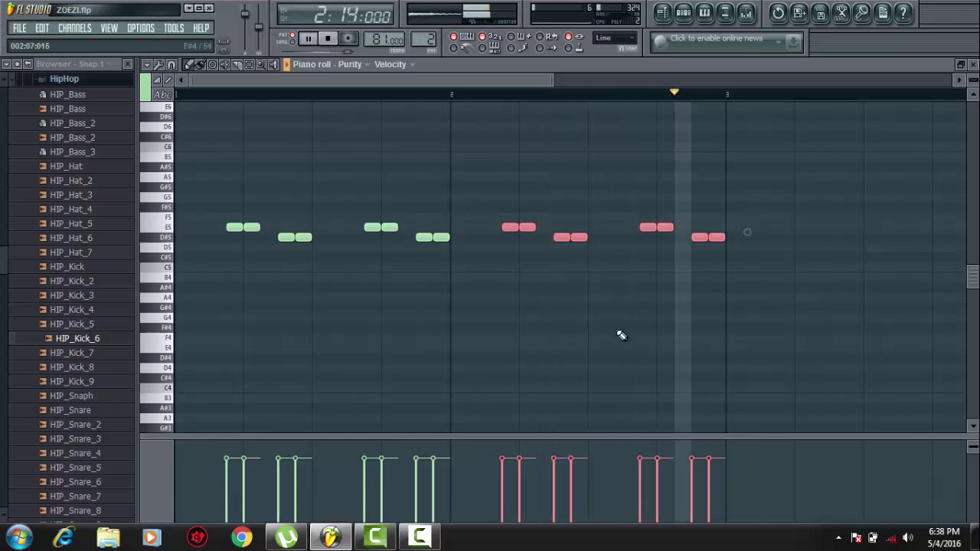
left_click(972, 65)
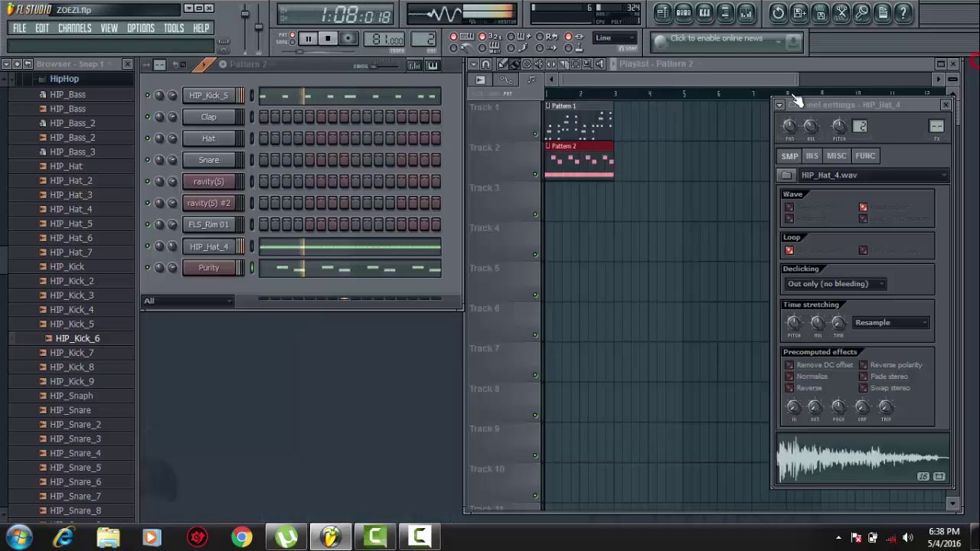
left_click(288, 40)
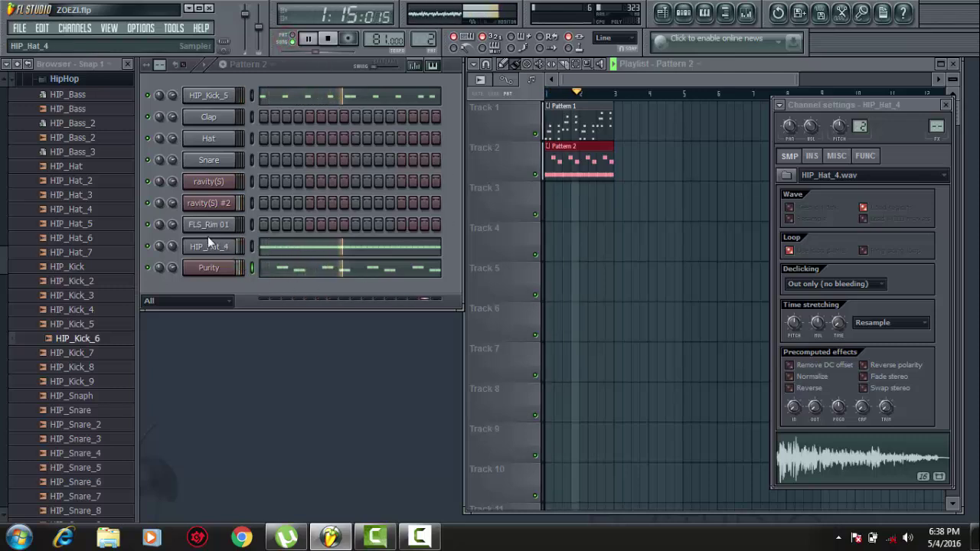
left_click_drag(173, 202, 172, 228)
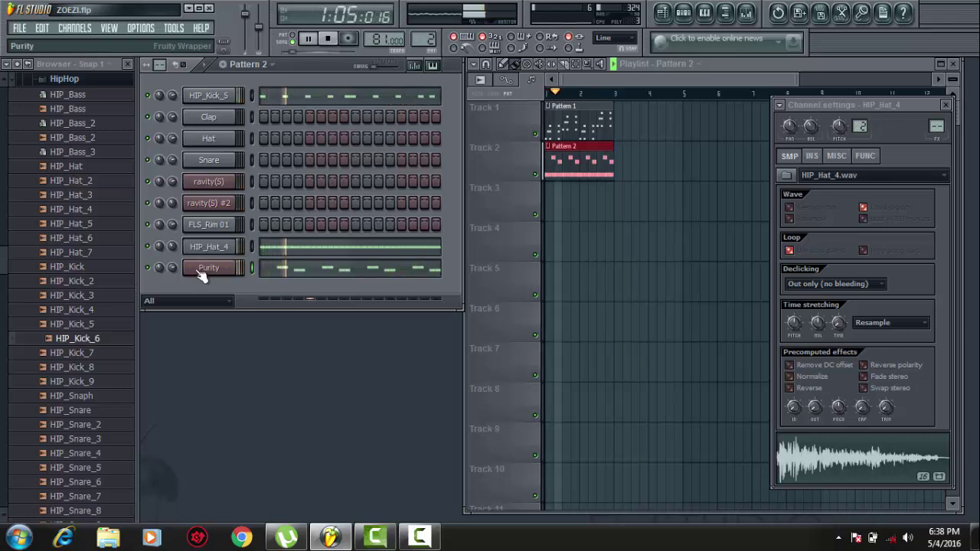
Add a Fruity DX10 channel and shape its sound with a longer amplitude decay, a shorter release and a lower Modulation 1 initial level.
left_click(74, 28)
mouse_move(84, 42)
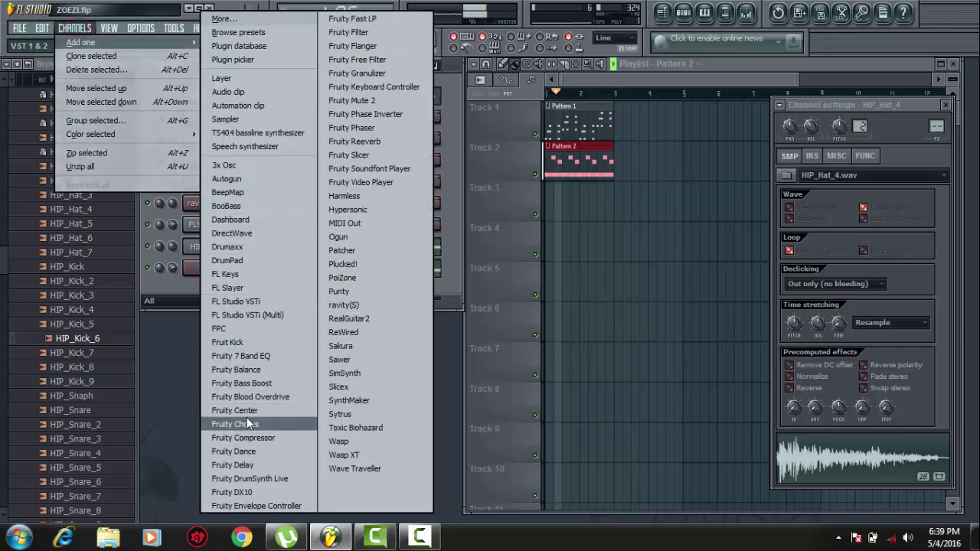
left_click(256, 492)
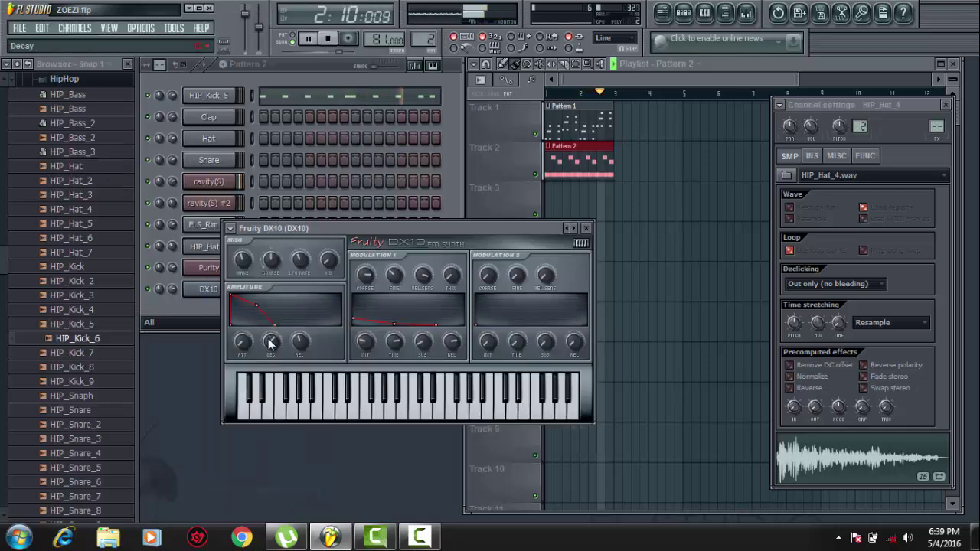
left_click_drag(269, 336, 268, 339)
left_click(299, 341)
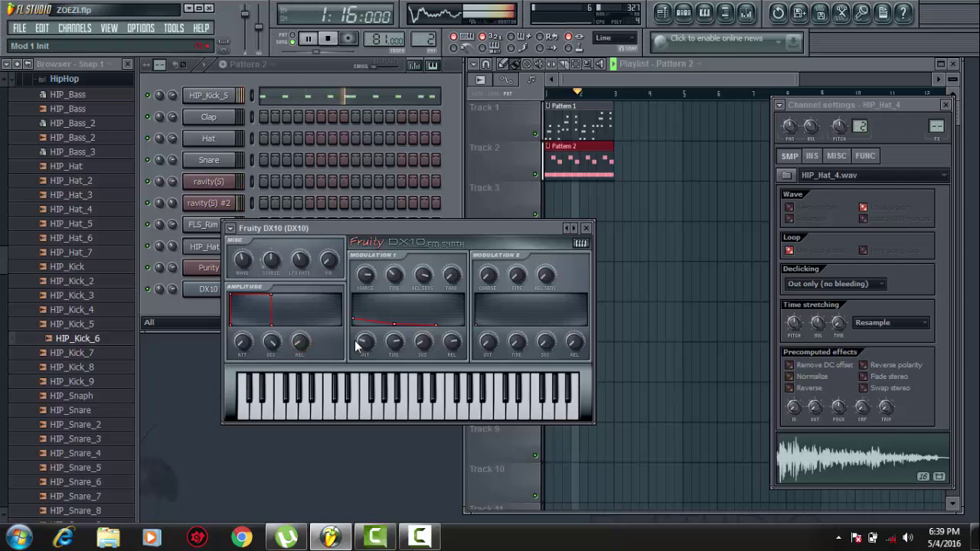
left_click_drag(356, 346, 356, 368)
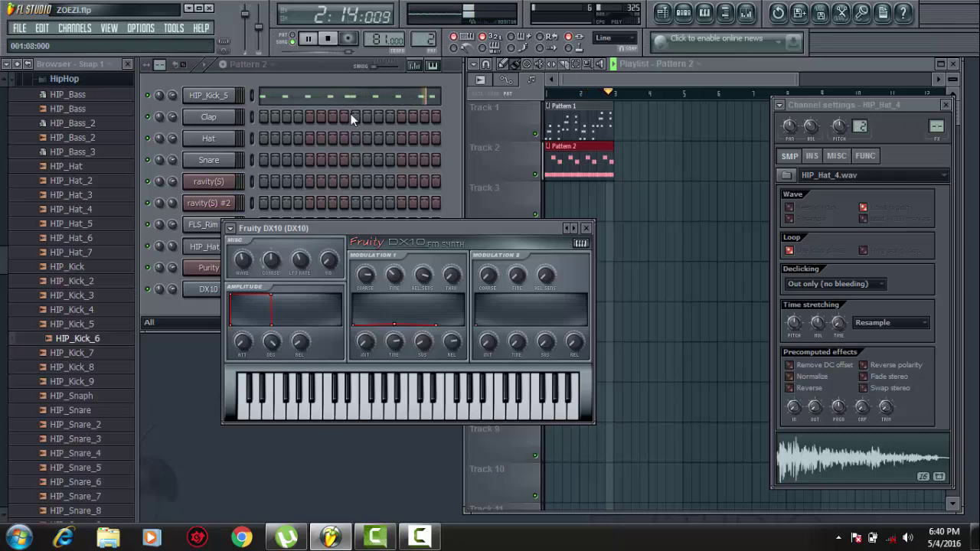
left_click(587, 229)
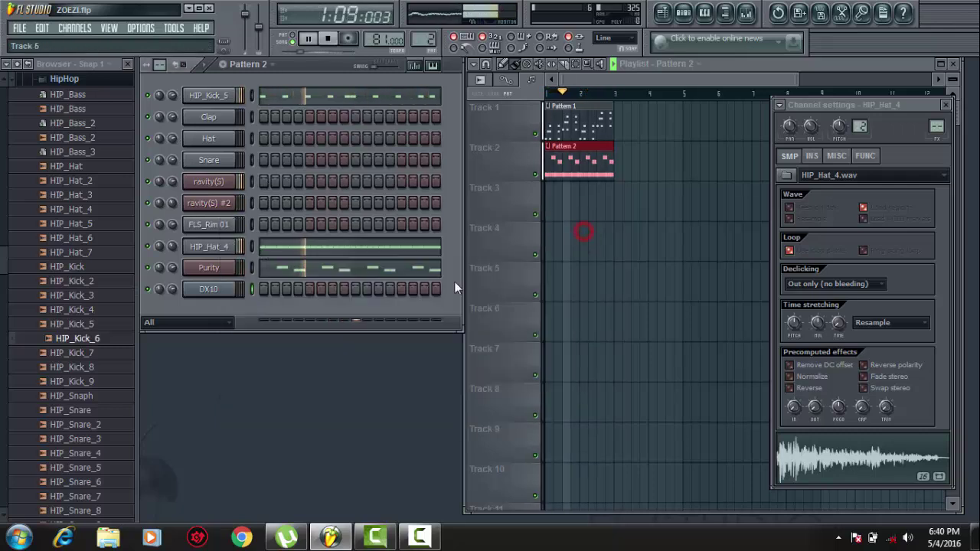
Open the DX10 channel's piano roll, enable recording and record a bass take with C4 and G4 notes.
right_click(218, 297)
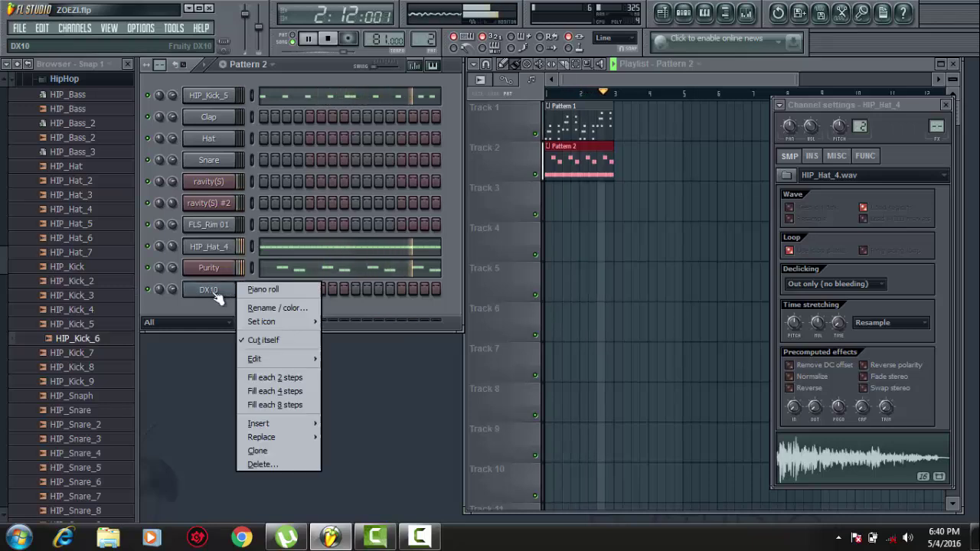
left_click(262, 288)
key("space")
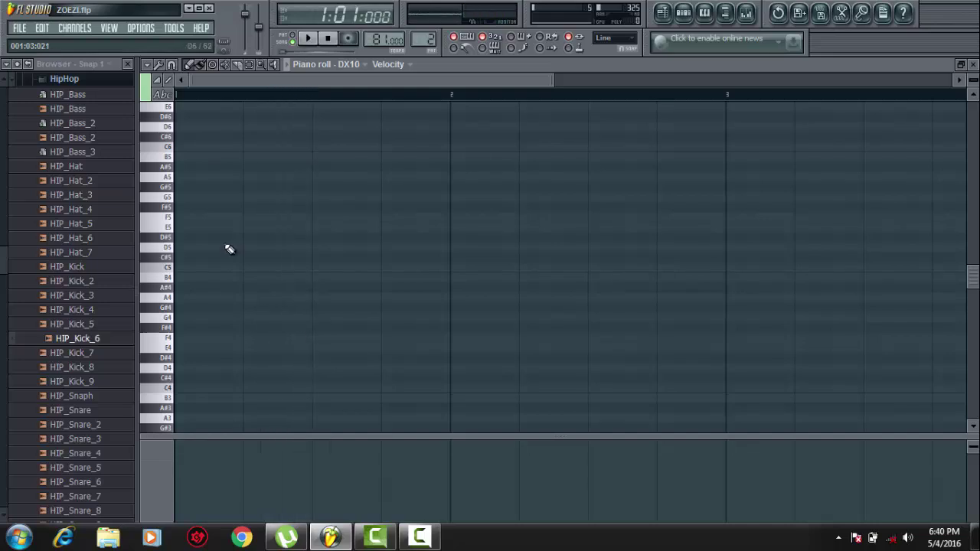
left_click(348, 39)
left_click(463, 362)
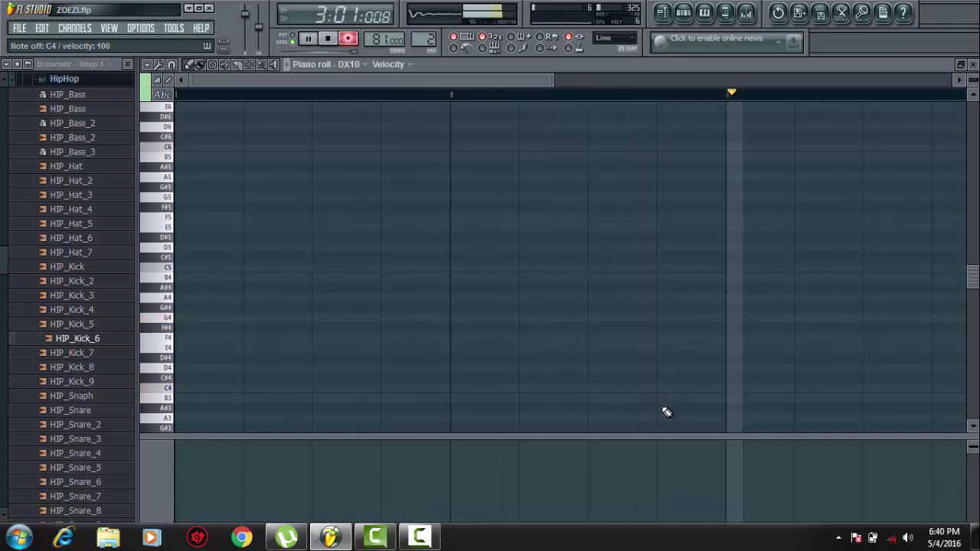
key("space")
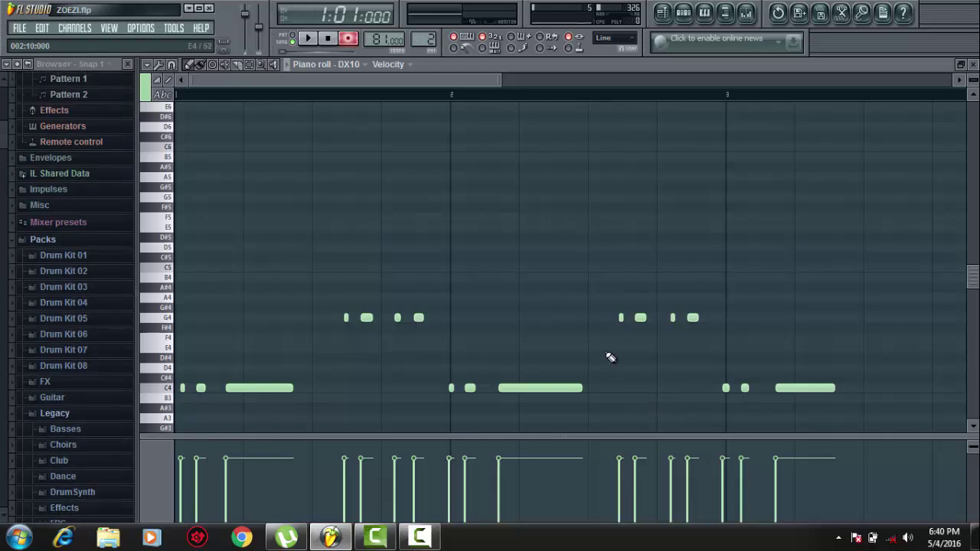
Delete the whole DX10 take and record a new bass line with C4, F4 and G4 notes.
key("ctrl+a")
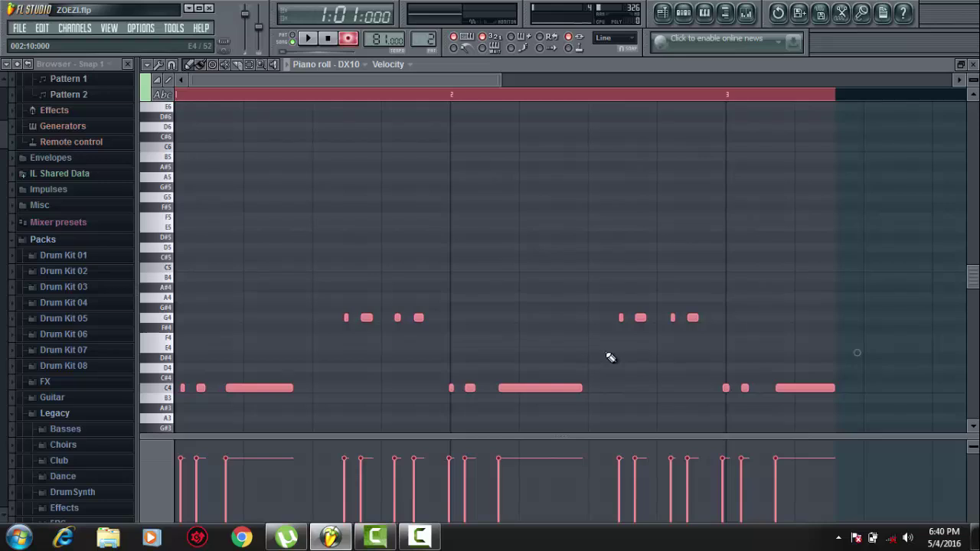
key("Delete")
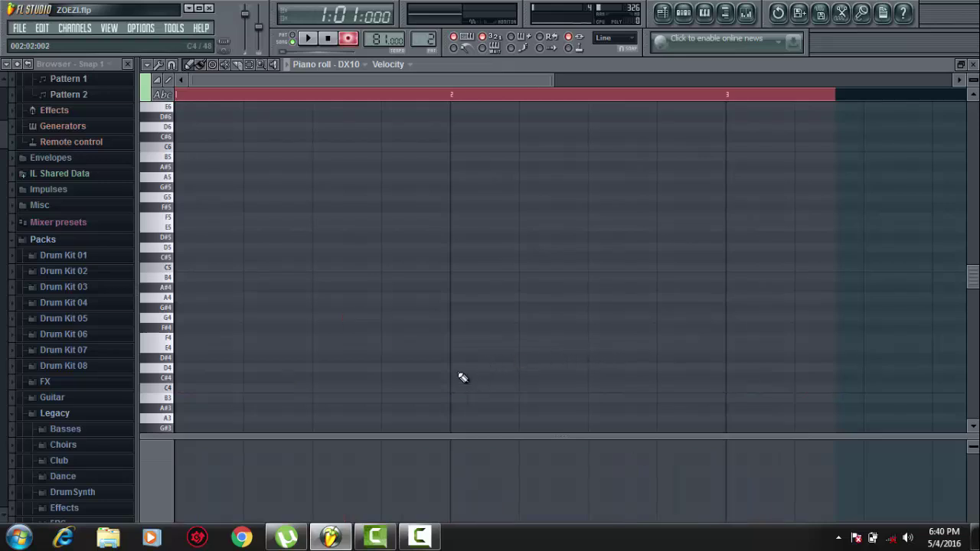
key("space")
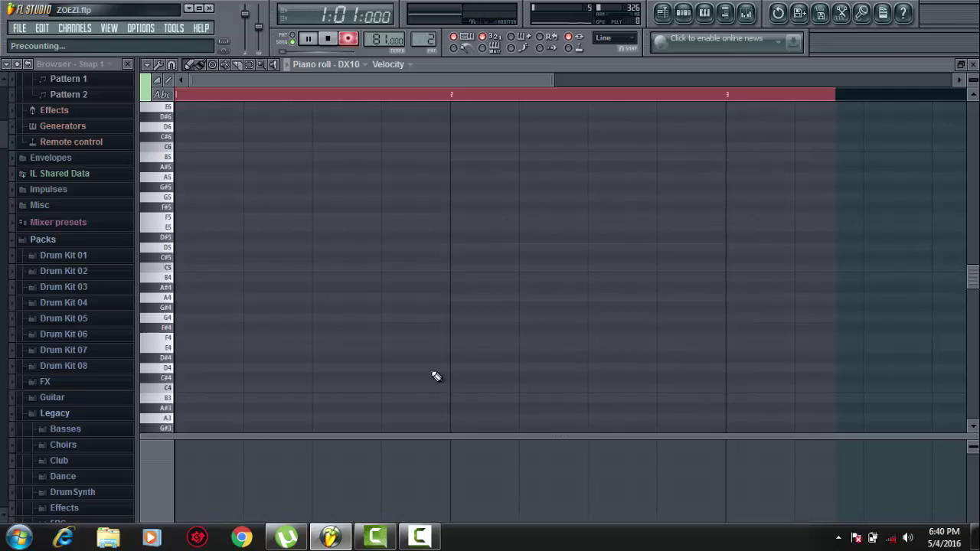
left_click(433, 369)
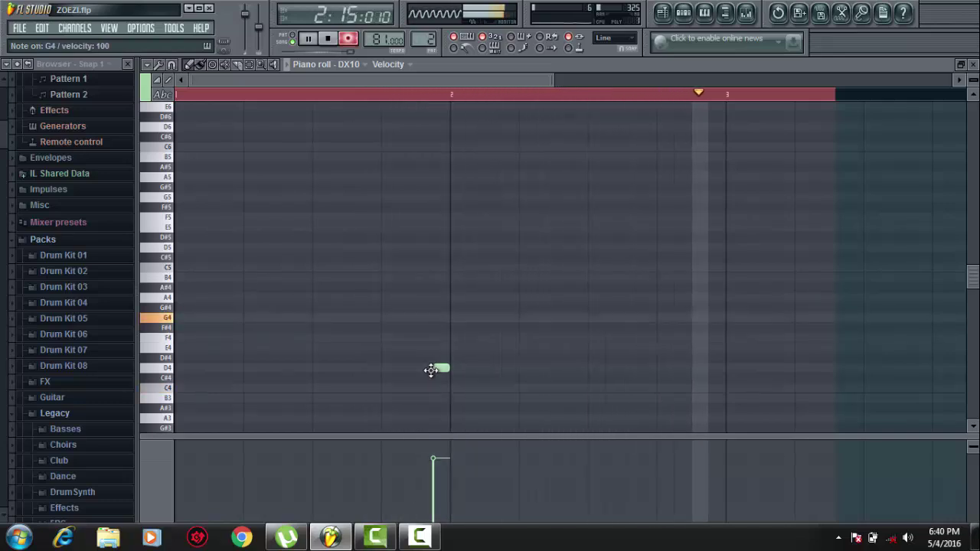
key("space")
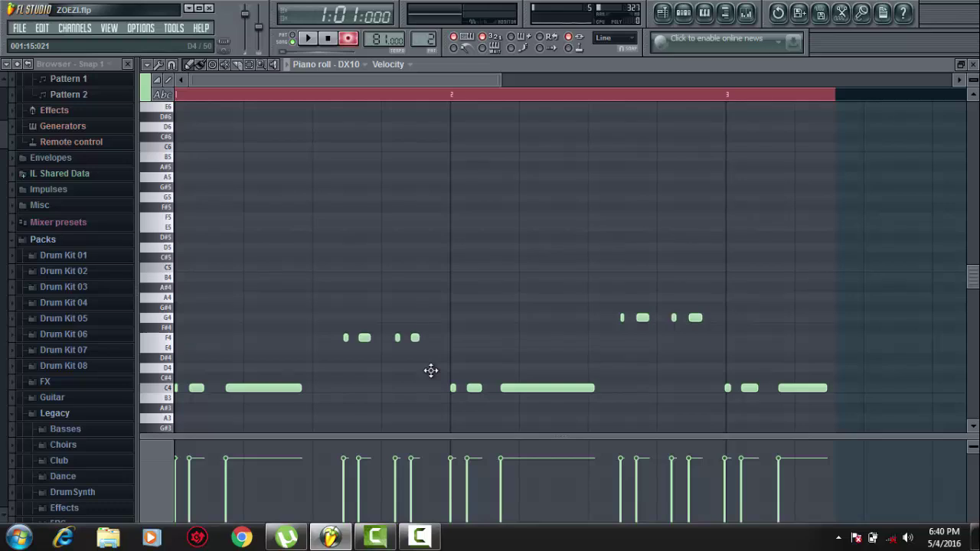
Delete the surplus C4 notes recorded in bar 3 of the DX10 bass line.
right_click(802, 386)
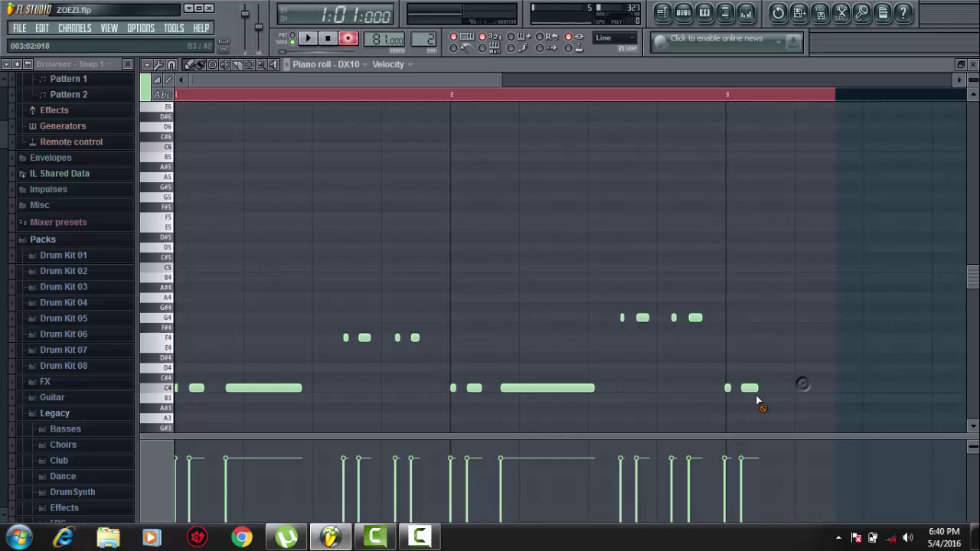
right_click(724, 390)
scroll(663, 371, "down", 4)
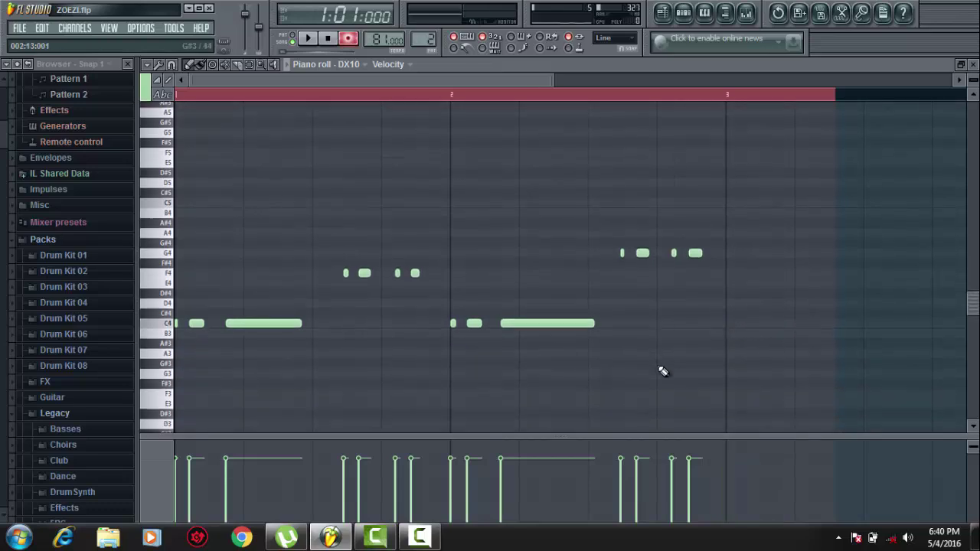
Play the DX10 bass line with recording off and align the second C4 note of bar 1 to step 2.
scroll(763, 266, "up", 2)
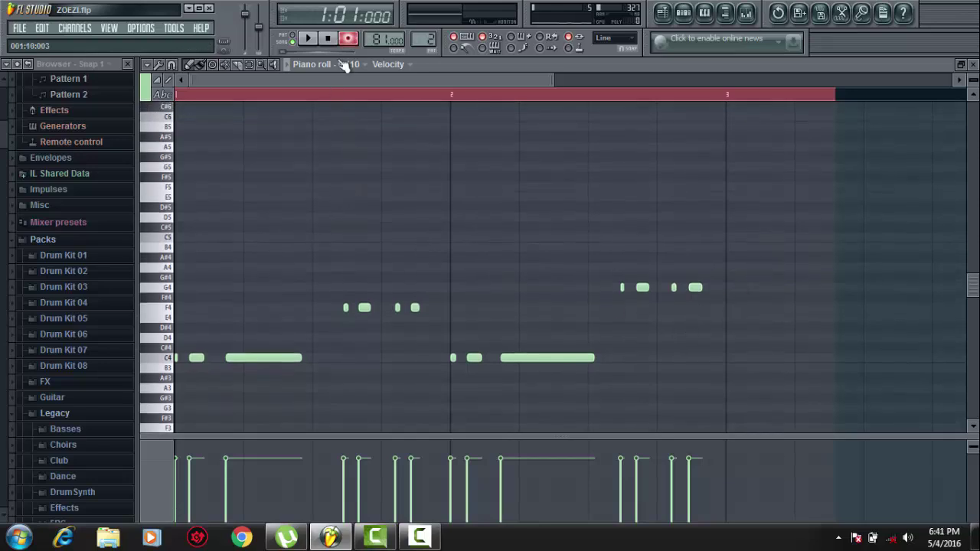
left_click(321, 44)
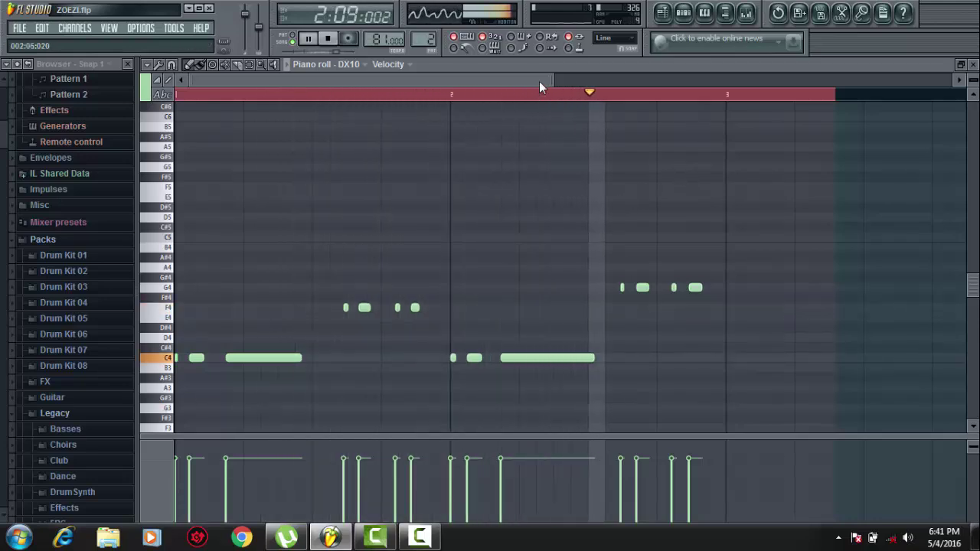
left_click_drag(551, 79, 607, 79)
left_click(194, 359)
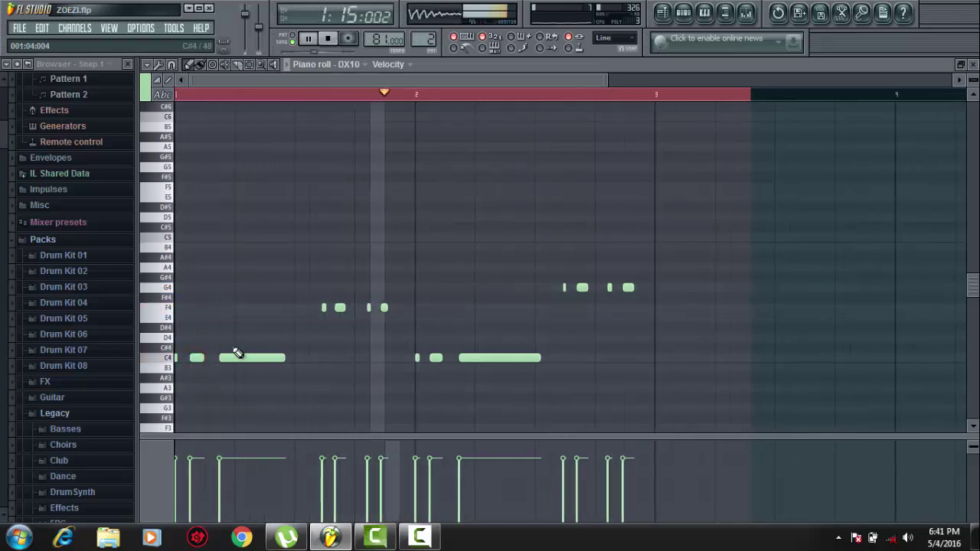
Realign the four short F4 notes in bar 1 of the DX10 bass line to steps 11, 12, 14 and 15.
right_click(382, 307)
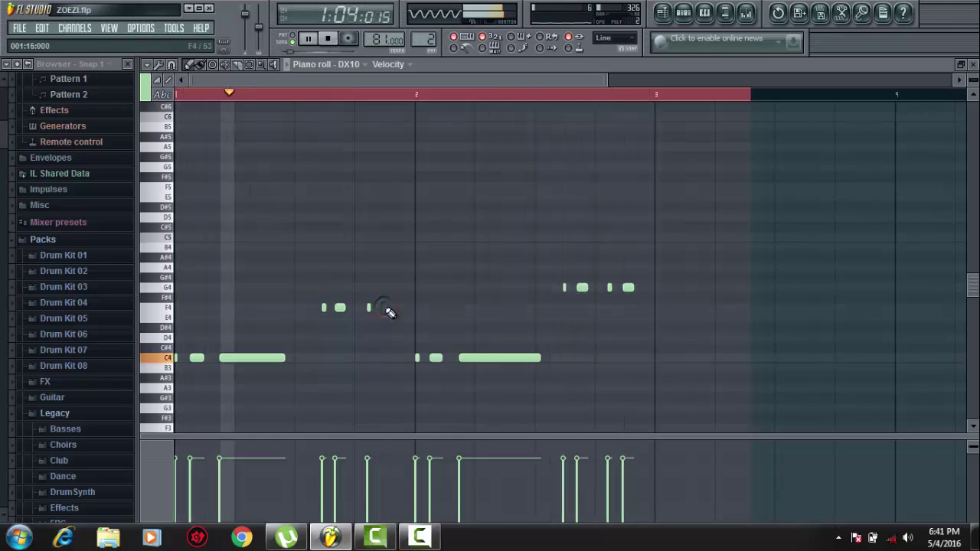
left_click(389, 307)
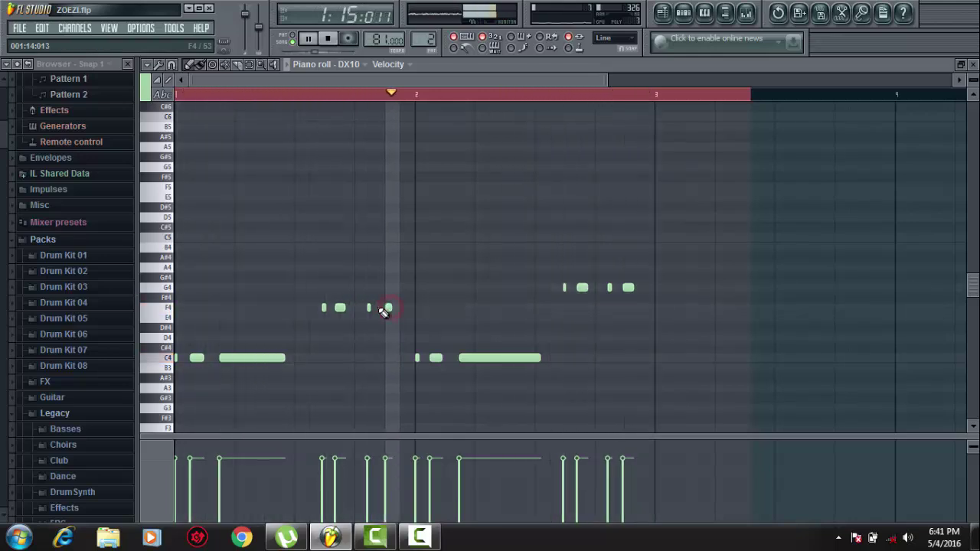
right_click(369, 307)
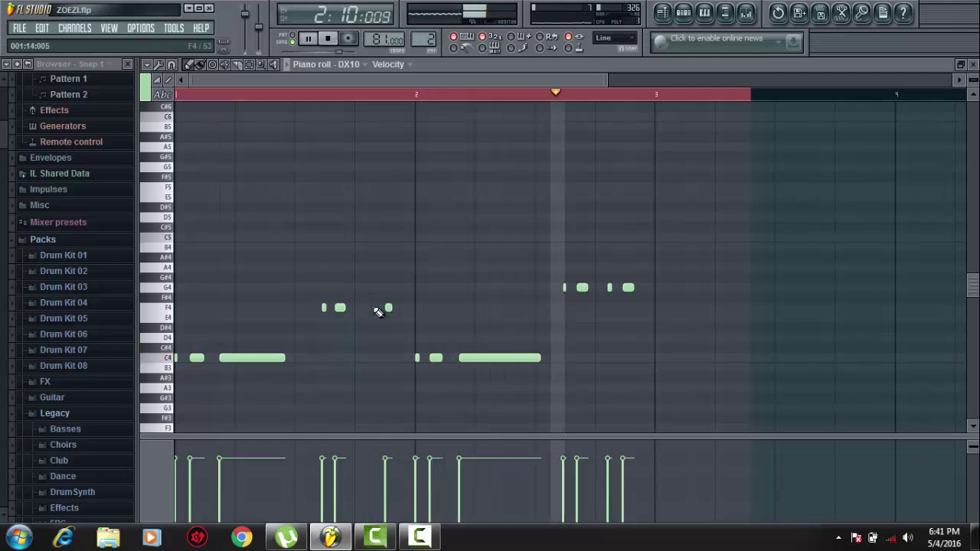
left_click(373, 307)
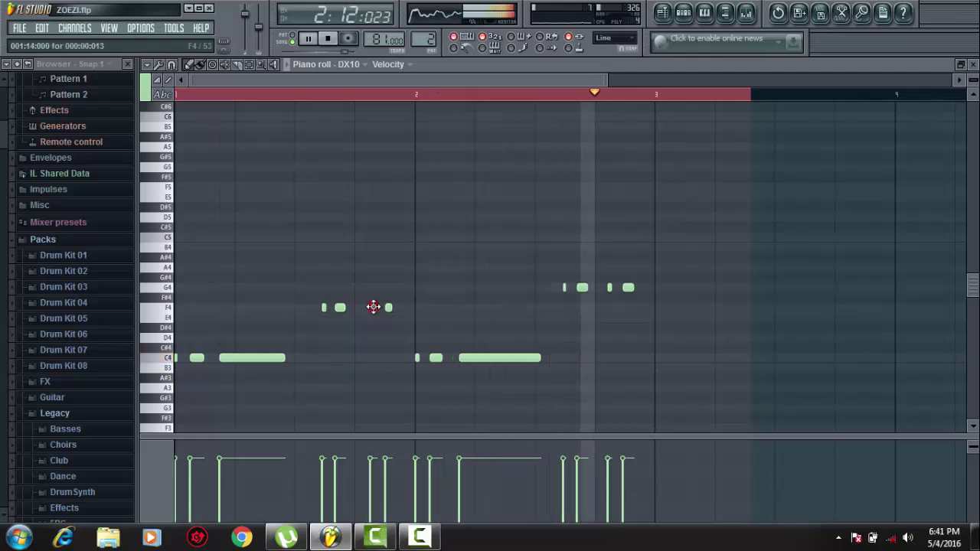
left_click_drag(340, 306, 345, 307)
right_click(323, 307)
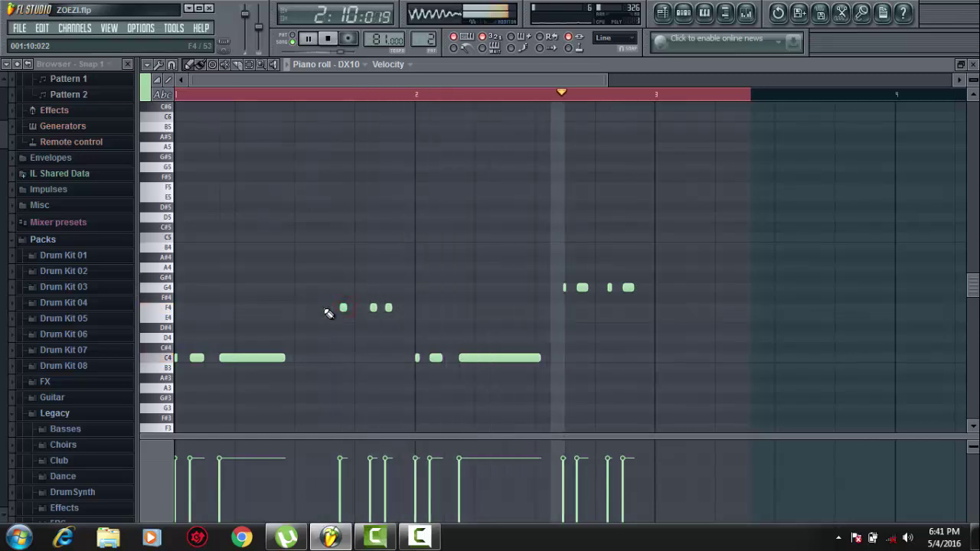
left_click(329, 307)
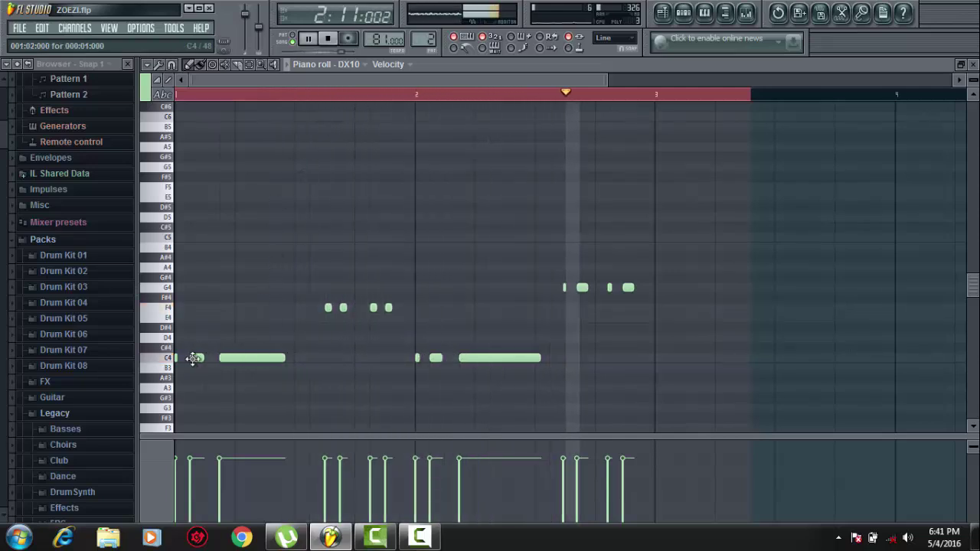
Replace the first two G4 notes in bar 2 with short G4 notes on steps 11 and 12.
right_click(581, 289)
left_click(581, 288)
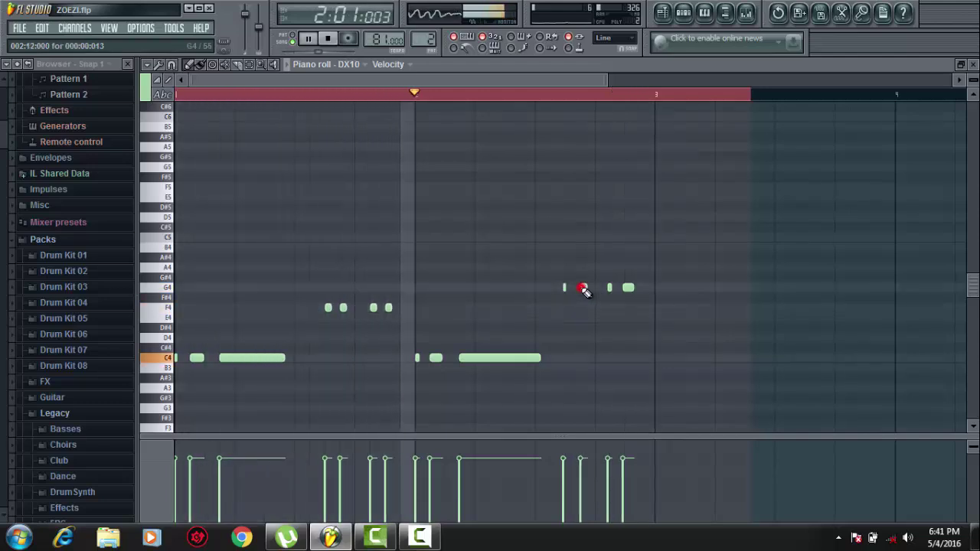
right_click(564, 289)
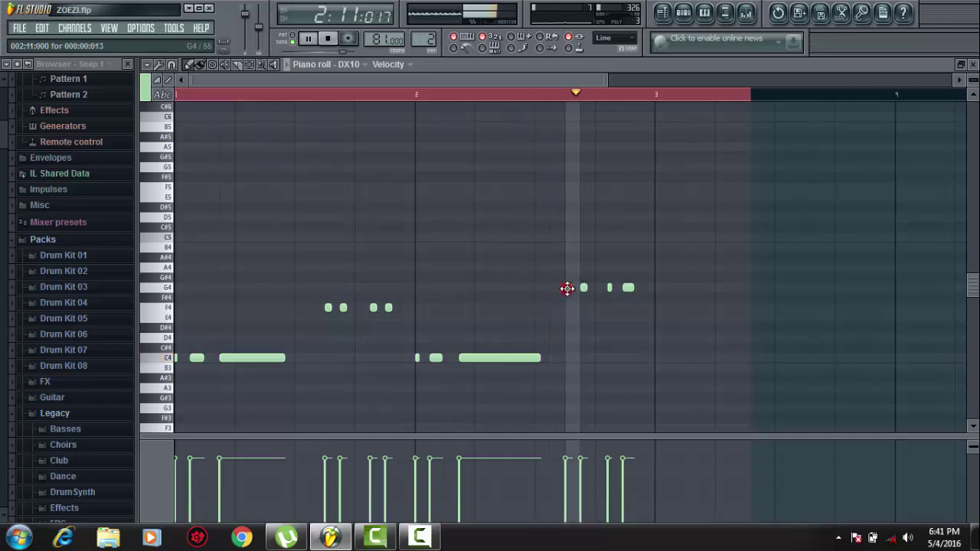
left_click(565, 288)
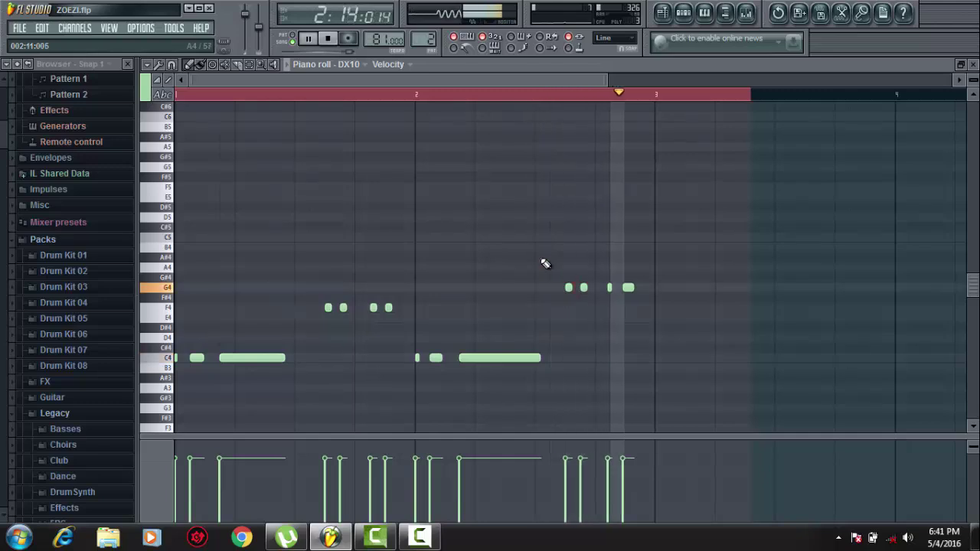
Close the DX10 piano roll and the HIP_Hat_4 channel settings, with playback stopped.
left_click(19, 28)
left_click(230, 147)
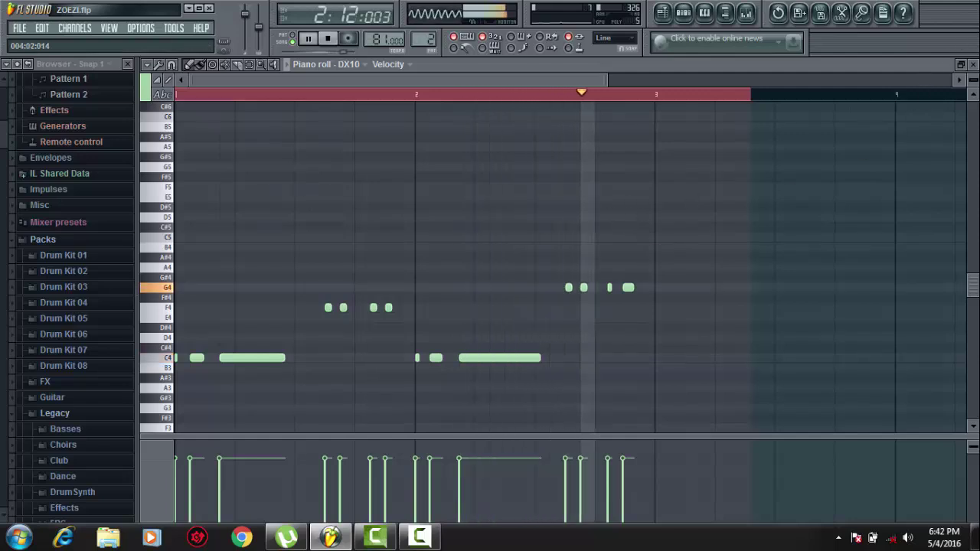
left_click(973, 65)
key("space")
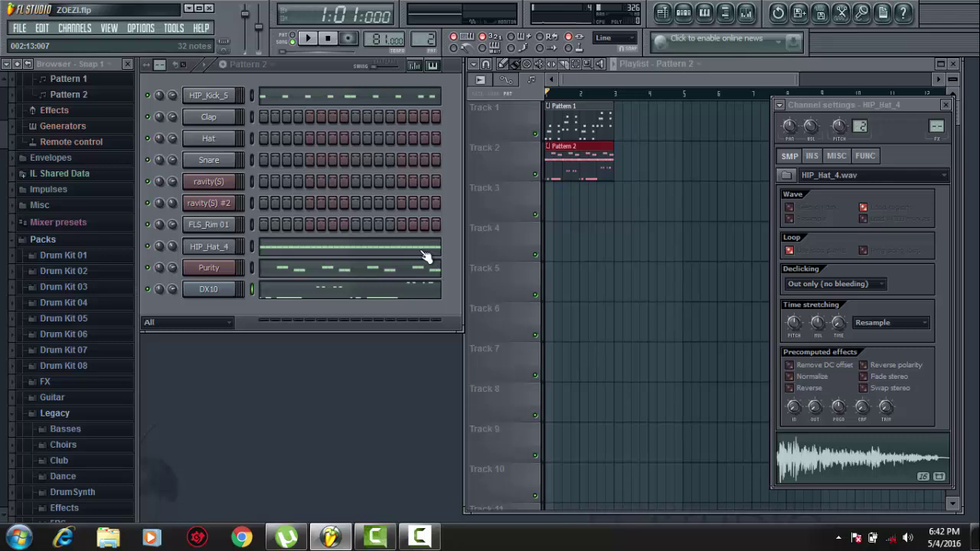
left_click(944, 105)
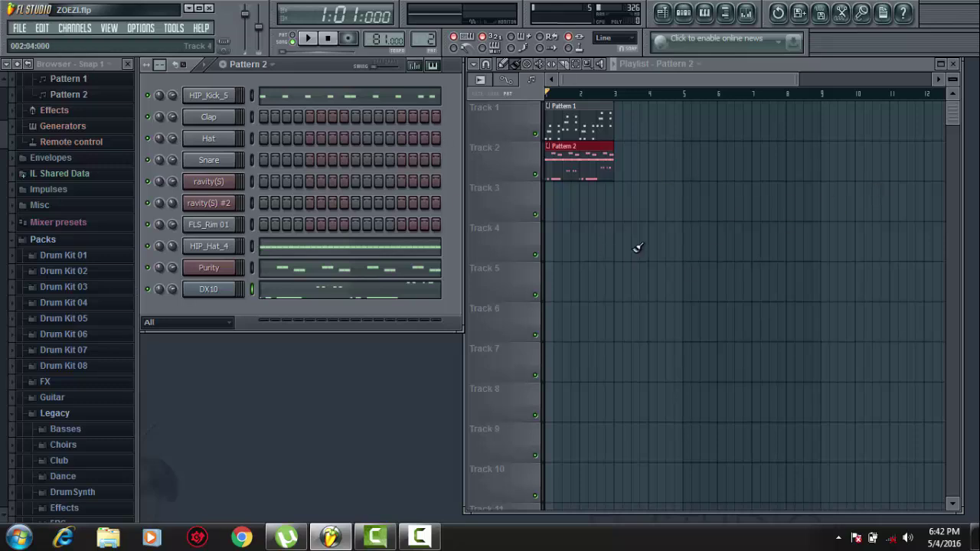
Play Pattern 1 and Pattern 2 individually in pattern mode.
left_click(300, 40)
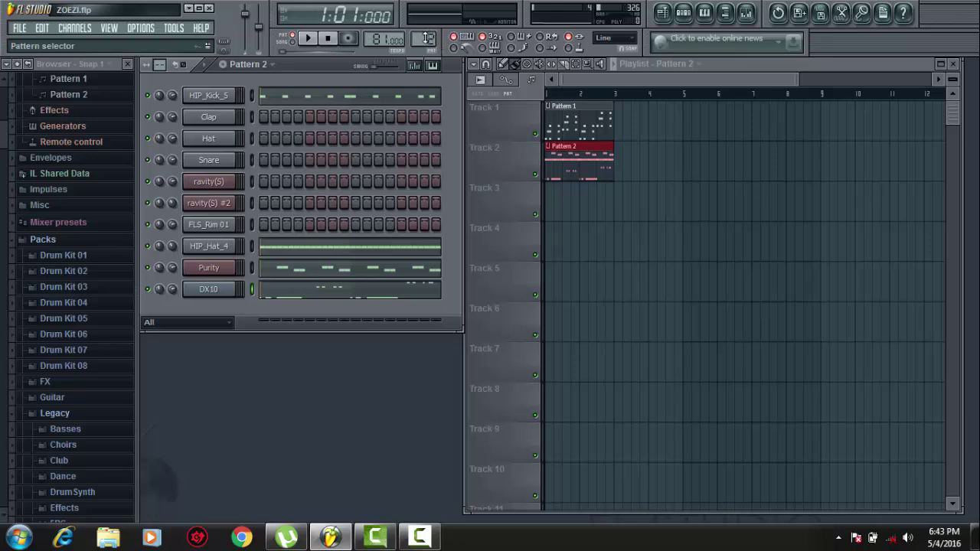
scroll(425, 38, "down", 1)
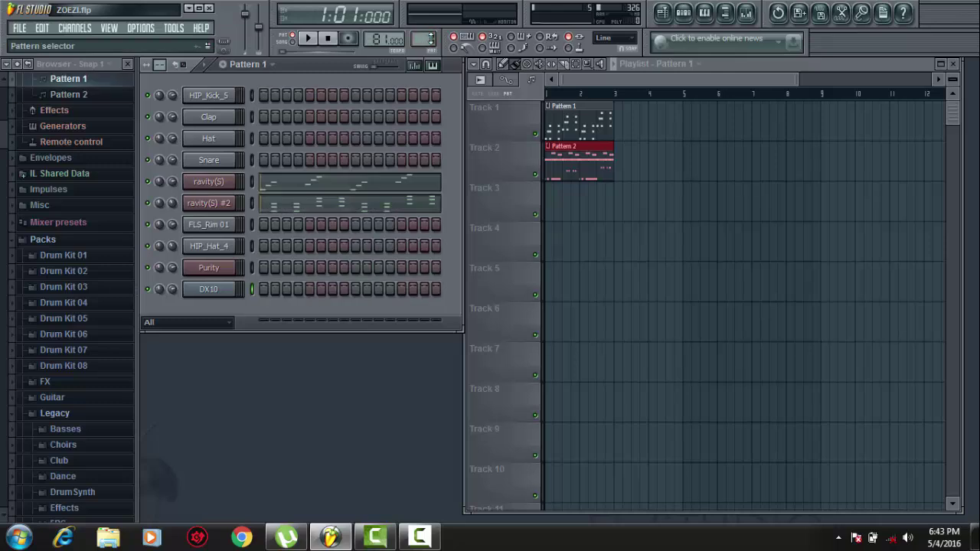
left_click(309, 38)
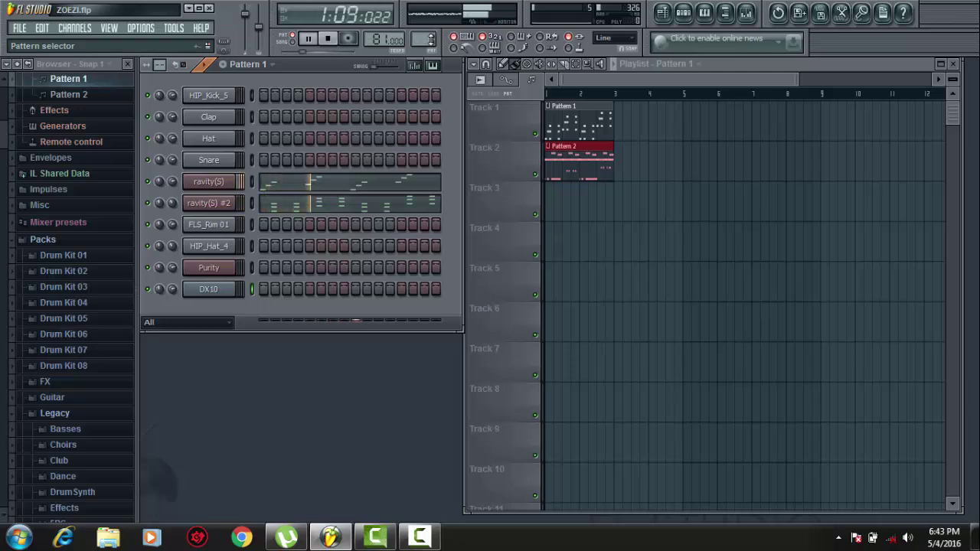
left_click_drag(428, 39, 428, 33)
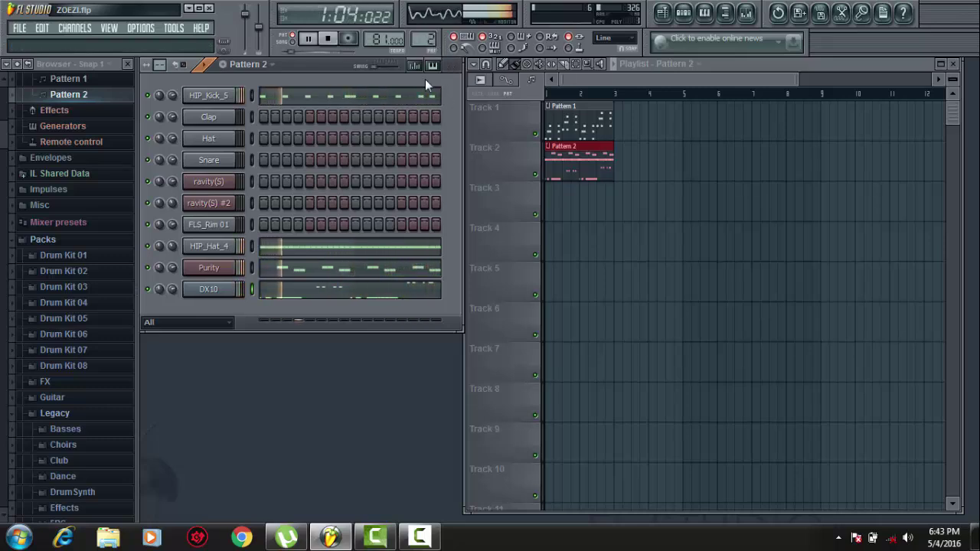
key("space")
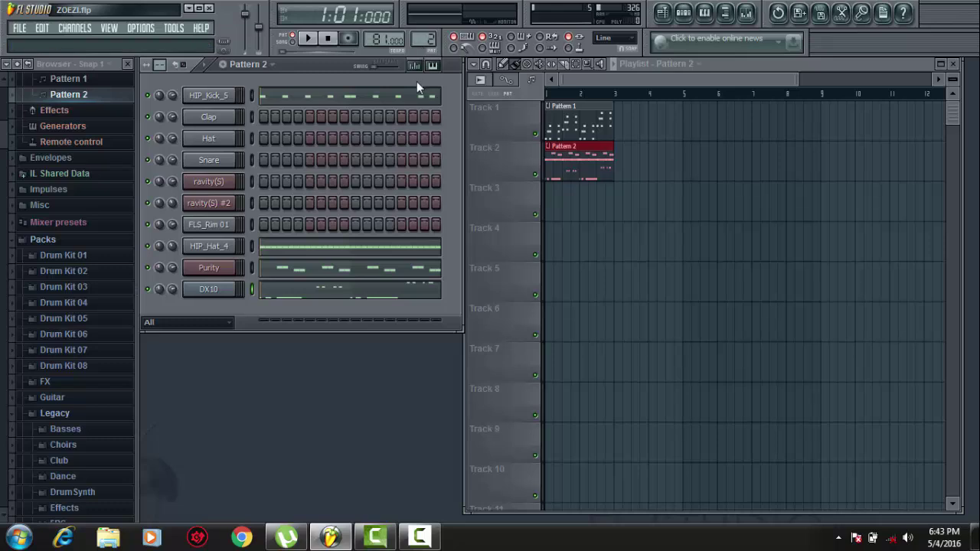
Switch to song mode and play the playlist from the start.
left_click(288, 43)
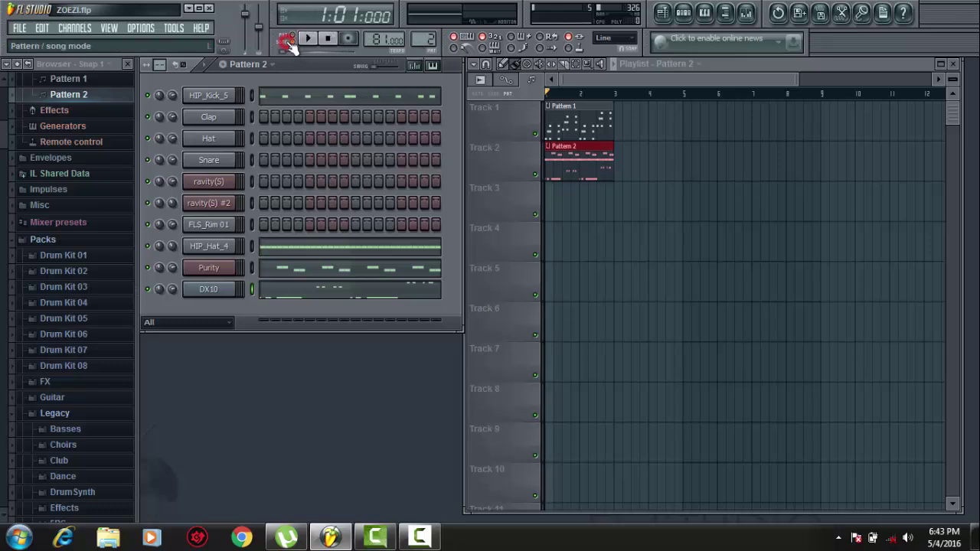
left_click(308, 39)
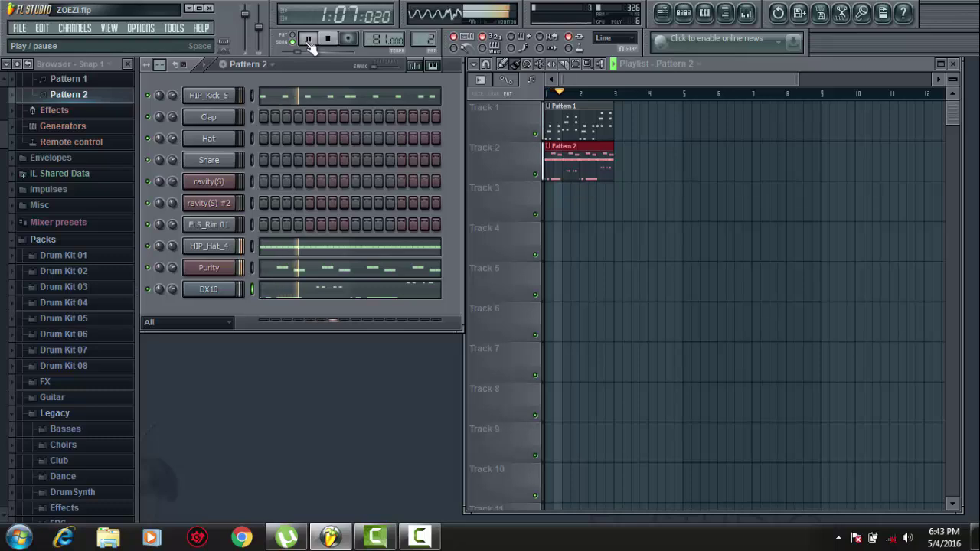
left_click(307, 40)
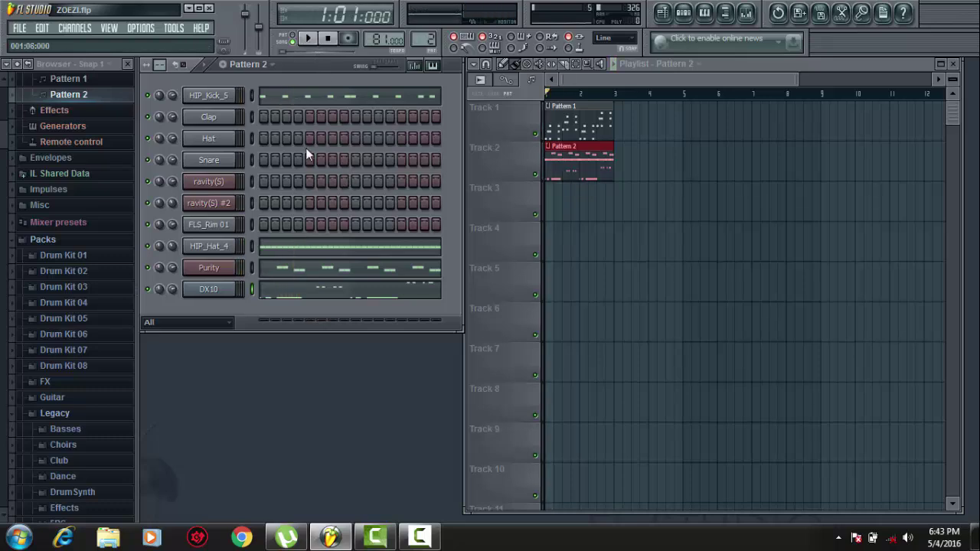
Return to pattern mode and play Pattern 2 by itself twice.
left_click(296, 38)
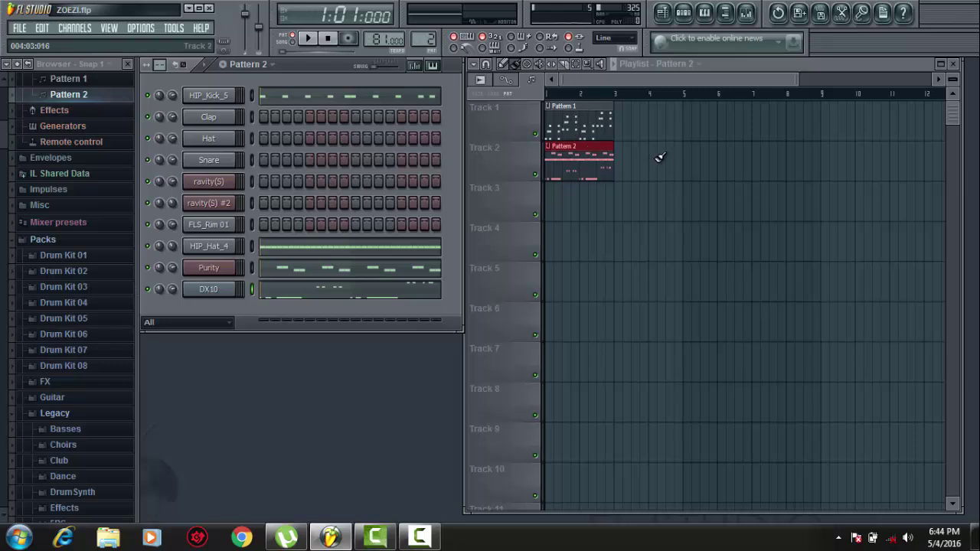
left_click(310, 39)
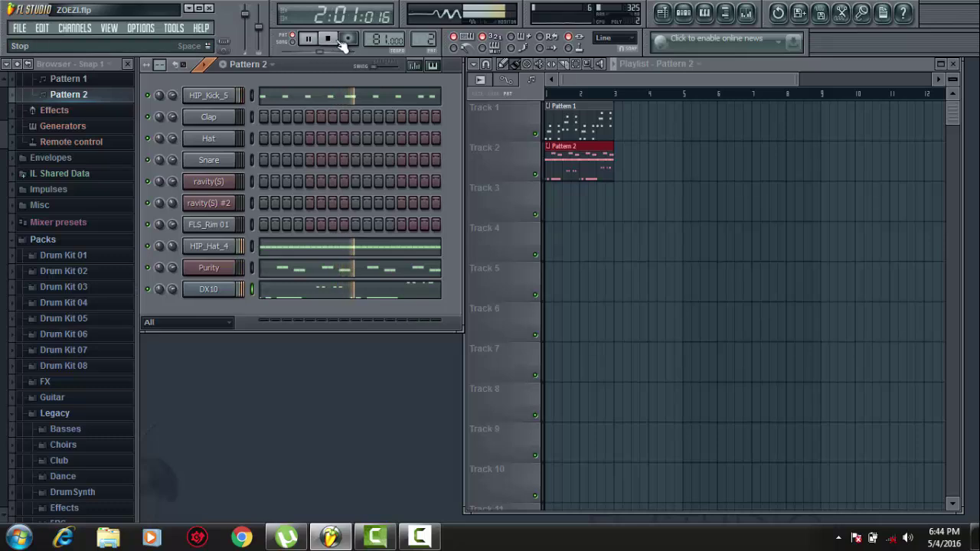
left_click(329, 40)
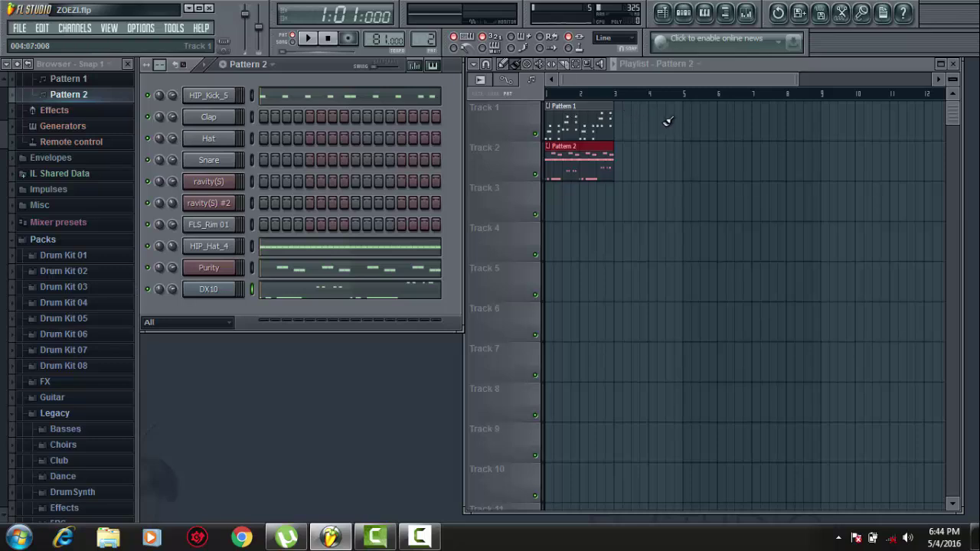
left_click(316, 43)
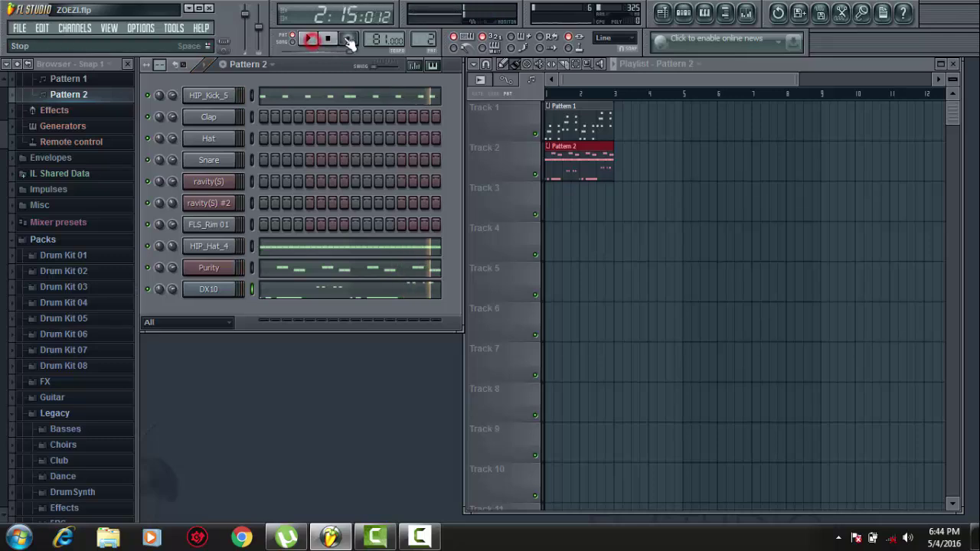
left_click(328, 42)
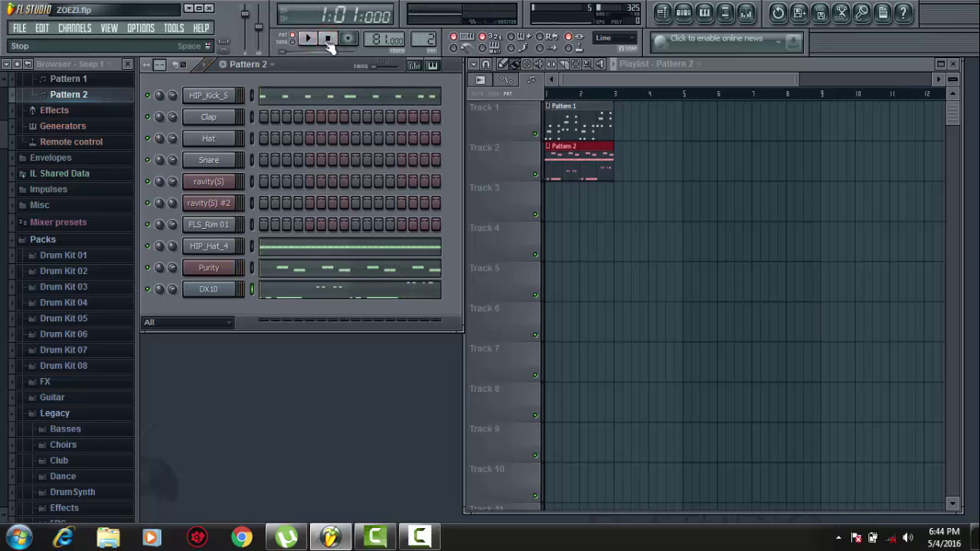
Switch back to song mode and play the Pattern 1 and Pattern 2 clips together.
left_click(288, 41)
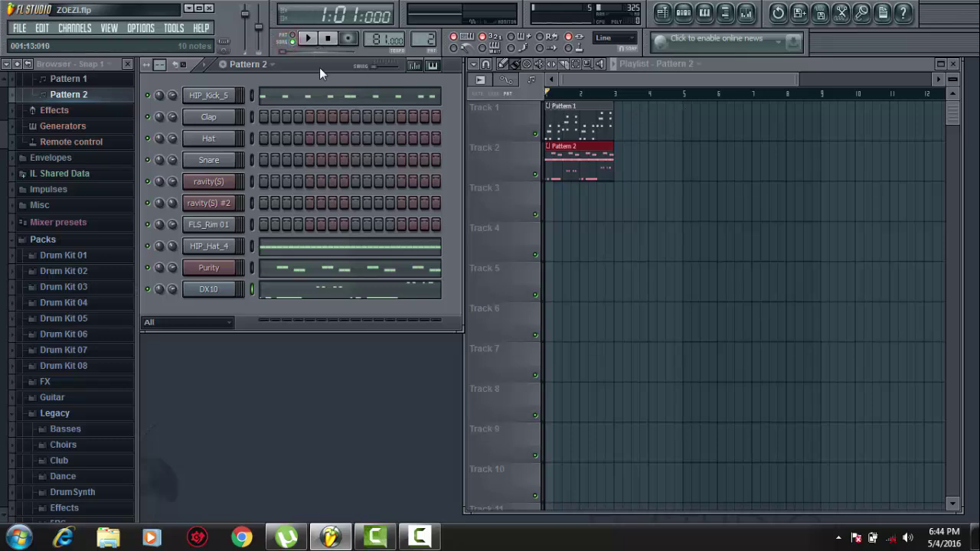
left_click(309, 39)
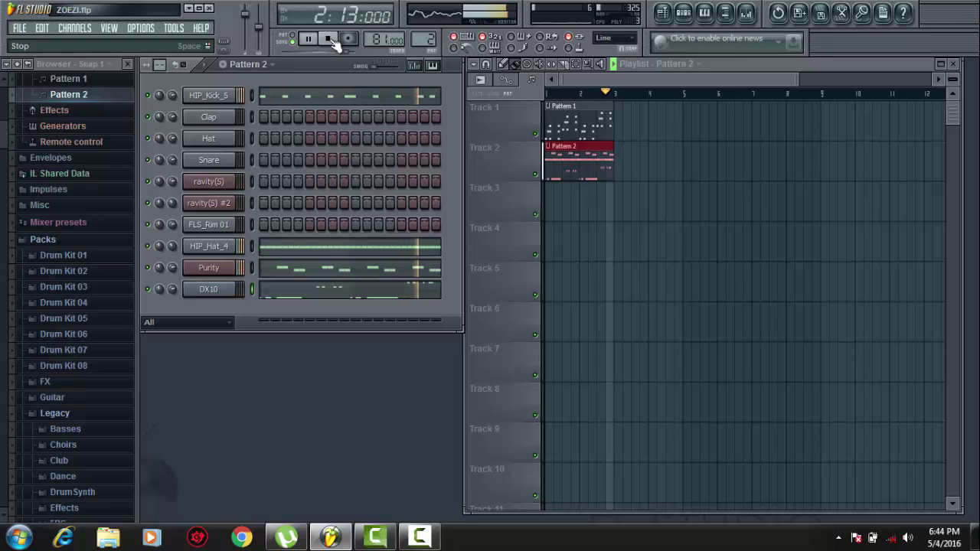
left_click(329, 39)
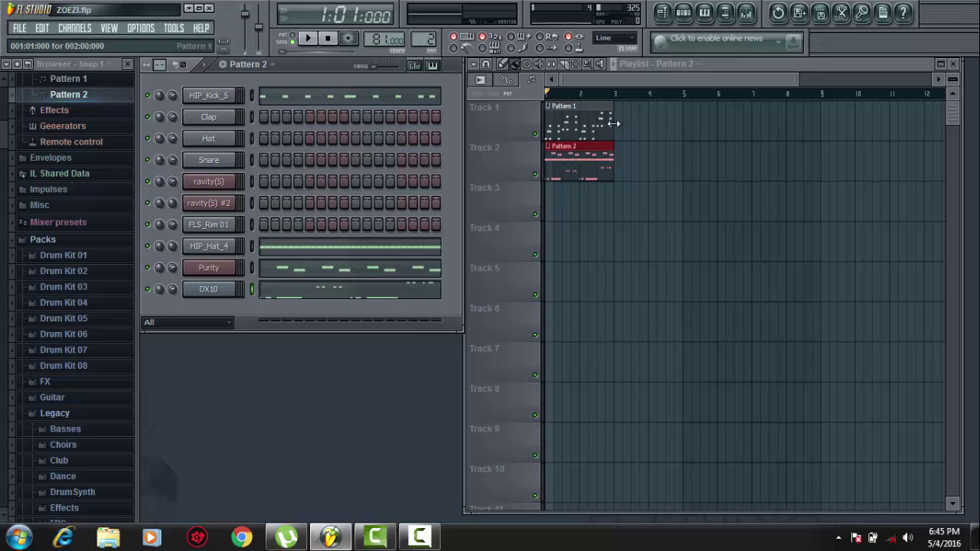
Add Pattern 1 clips at bars 3 and 5 on Track 1; on Track 2, move Pattern 2 to bar 3 and add another at bar 7.
left_click(575, 128)
left_click_drag(620, 130, 725, 120)
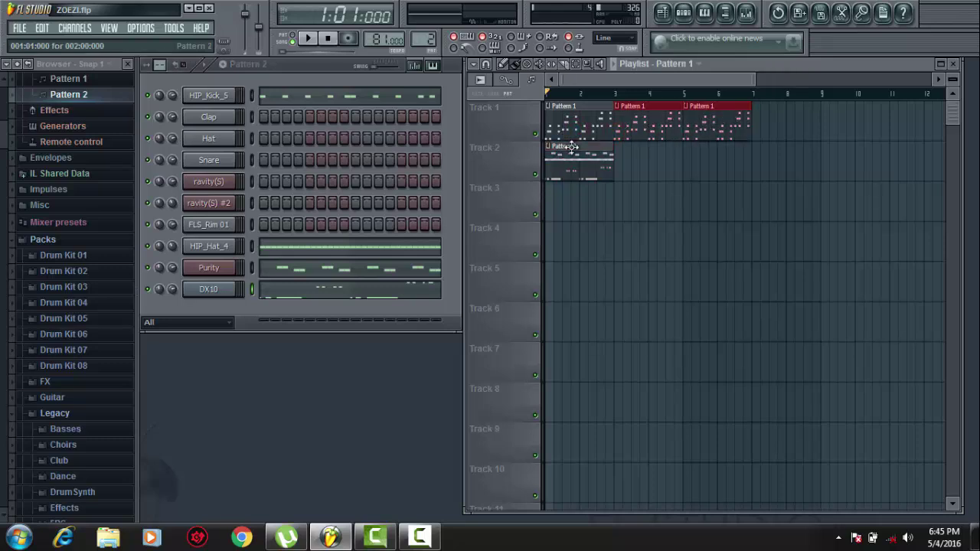
left_click_drag(575, 146, 644, 143)
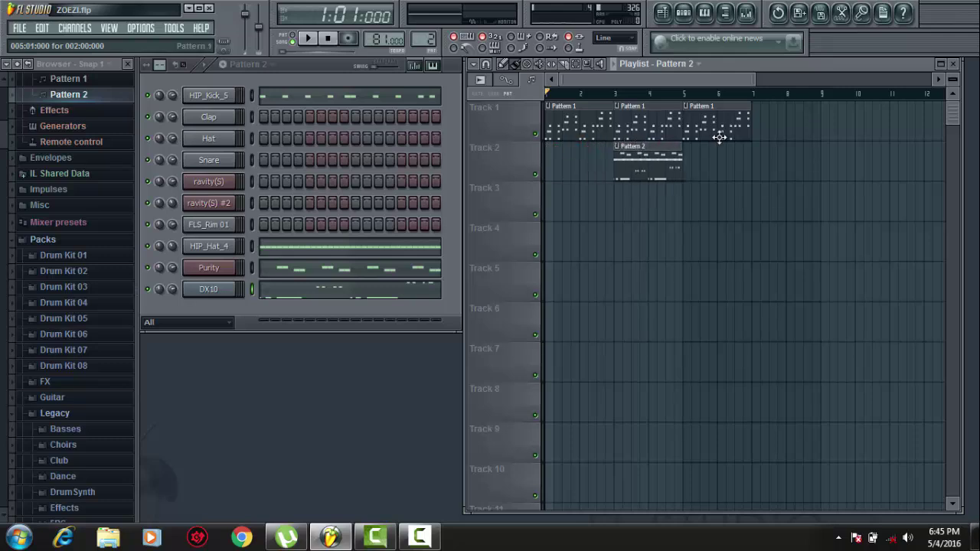
left_click(756, 161)
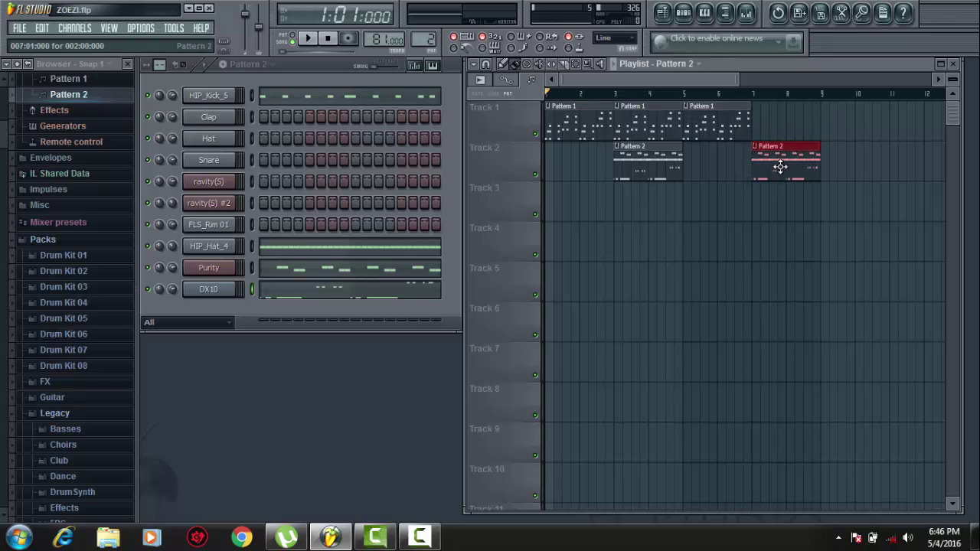
Play the whole playlist arrangement and view the DX10 bass line in its piano roll.
left_click(310, 40)
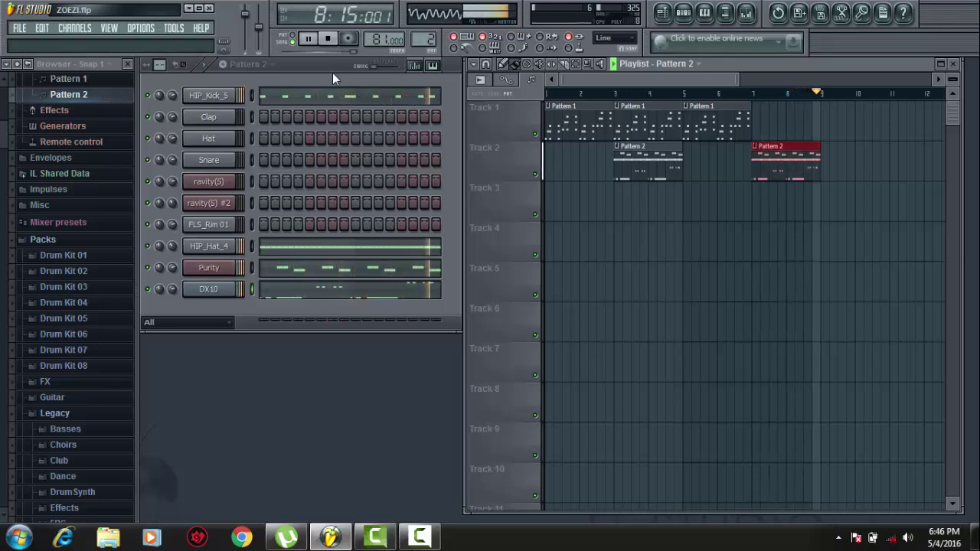
key("space")
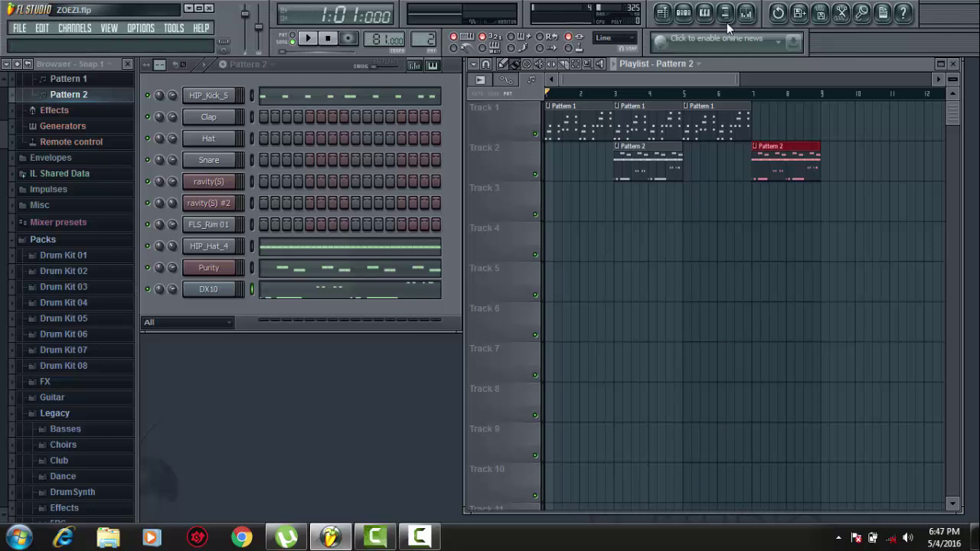
left_click(704, 12)
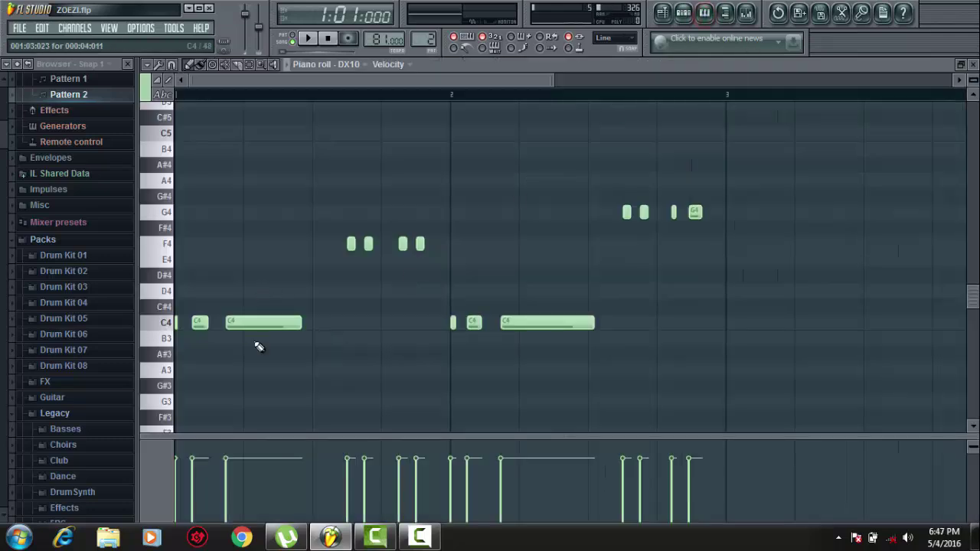
left_click(704, 13)
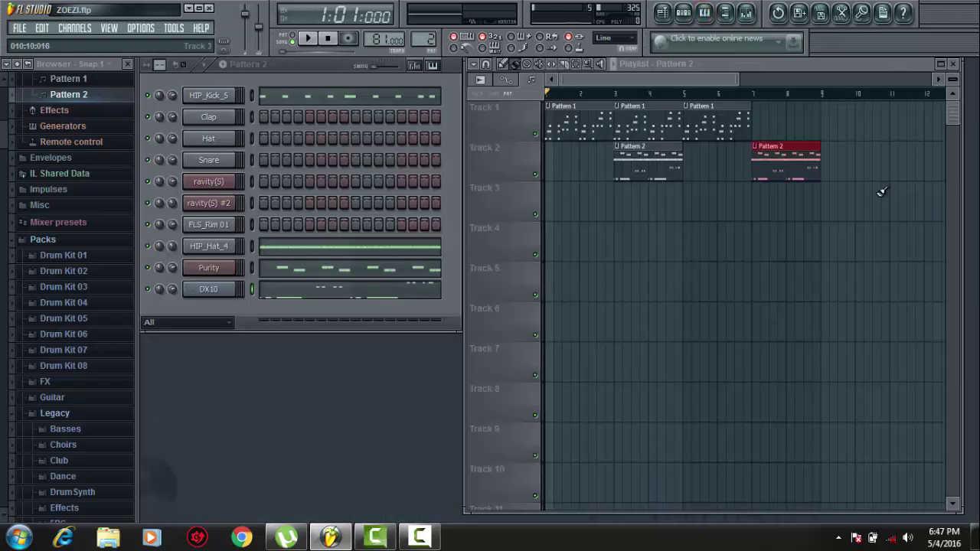